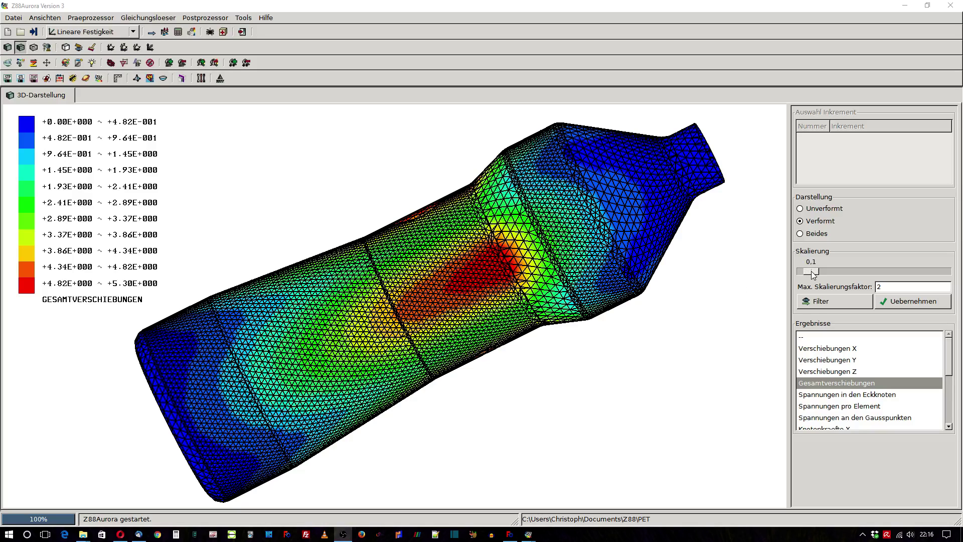
Step: Raise the displacement plot scaling to 0.7 and rotate the deformed bottle mesh to inspect it
{"action": "mouse_move", "coordinate": [813, 273]}
{"action": "left_mouse_down"}
{"action": "mouse_move", "coordinate": [923, 276]}
{"action": "mouse_move", "coordinate": [805, 275]}
{"action": "mouse_move", "coordinate": [848, 283]}
{"action": "mouse_move", "coordinate": [901, 269]}
{"action": "mouse_move", "coordinate": [853, 274]}
{"action": "left_mouse_up"}
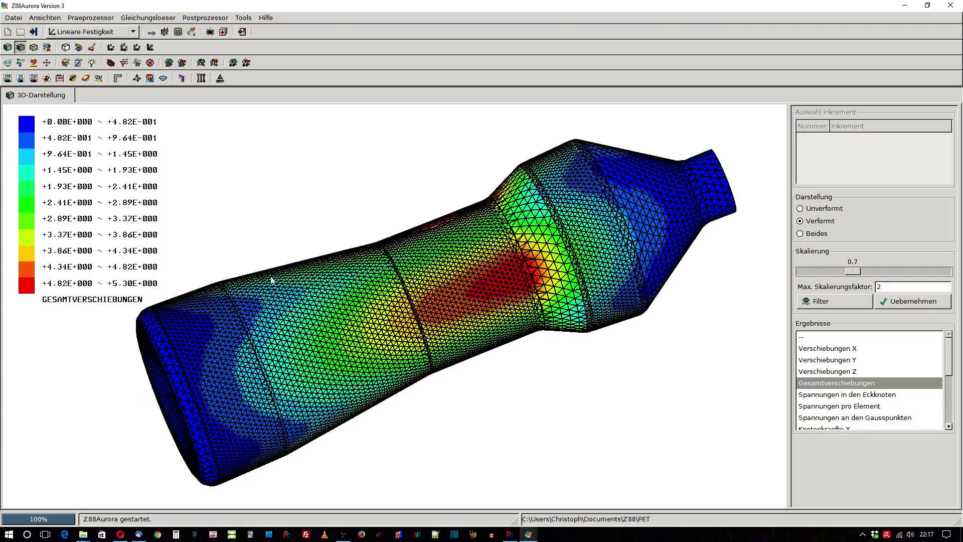
{"action": "left_click_drag", "start_coordinate": [271, 280], "coordinate": [398, 280]}
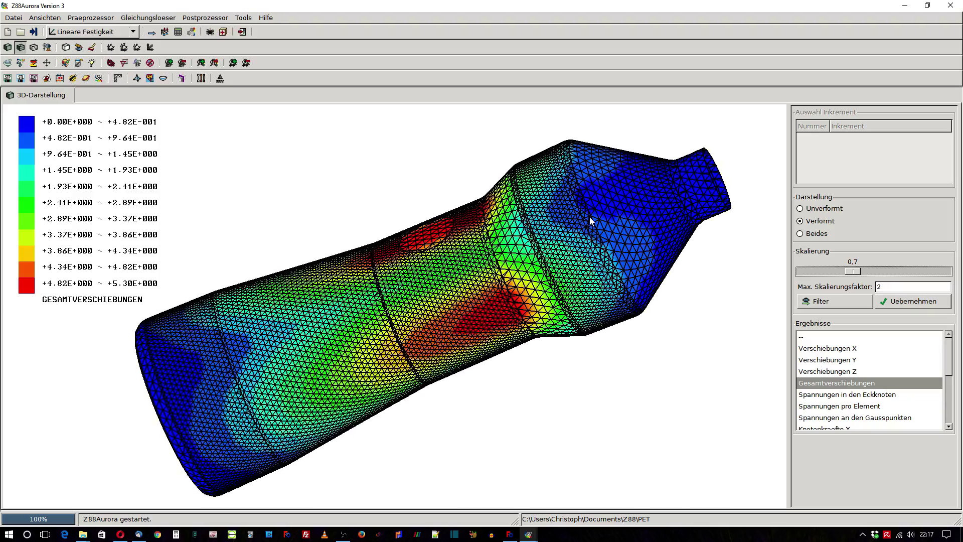
{"action": "mouse_move", "coordinate": [589, 217]}
{"action": "left_mouse_down"}
{"action": "mouse_move", "coordinate": [495, 267]}
{"action": "mouse_move", "coordinate": [381, 287]}
{"action": "mouse_move", "coordinate": [564, 230]}
{"action": "mouse_move", "coordinate": [591, 206]}
{"action": "mouse_move", "coordinate": [592, 216]}
{"action": "left_mouse_up"}
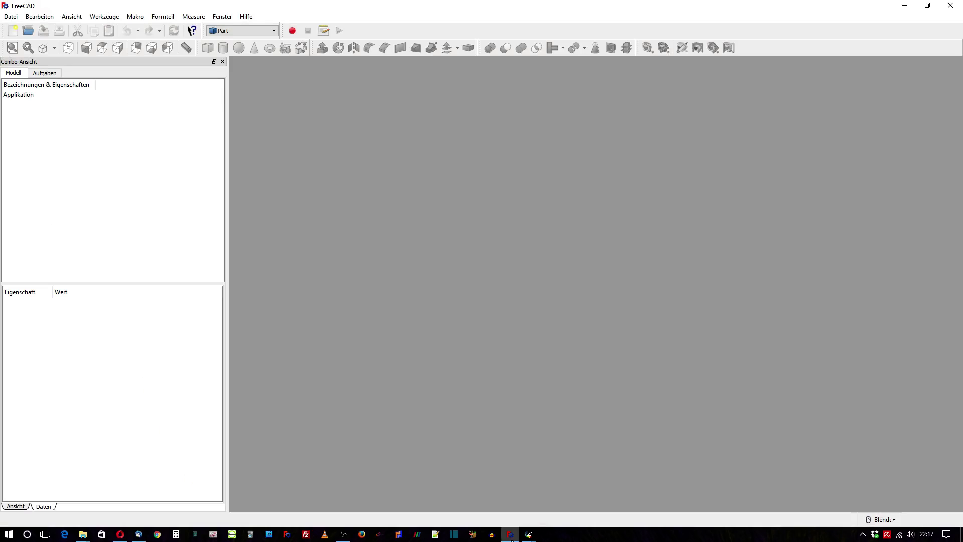
Step: Switch to Sketcher, create a new document and start an empty sketch on the XZ plane
{"action": "left_click", "coordinate": [237, 30]}
{"action": "left_click", "coordinate": [249, 194]}
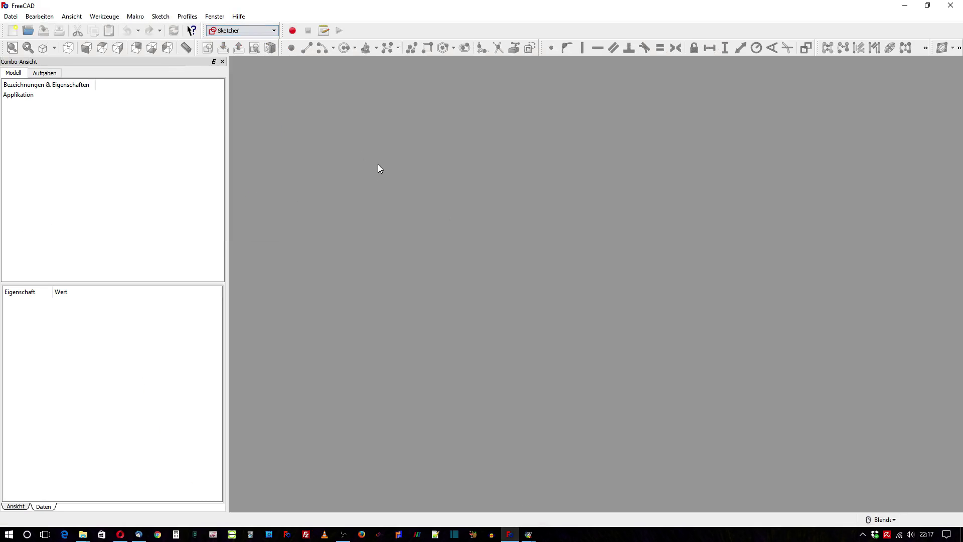
{"action": "left_click", "coordinate": [13, 31]}
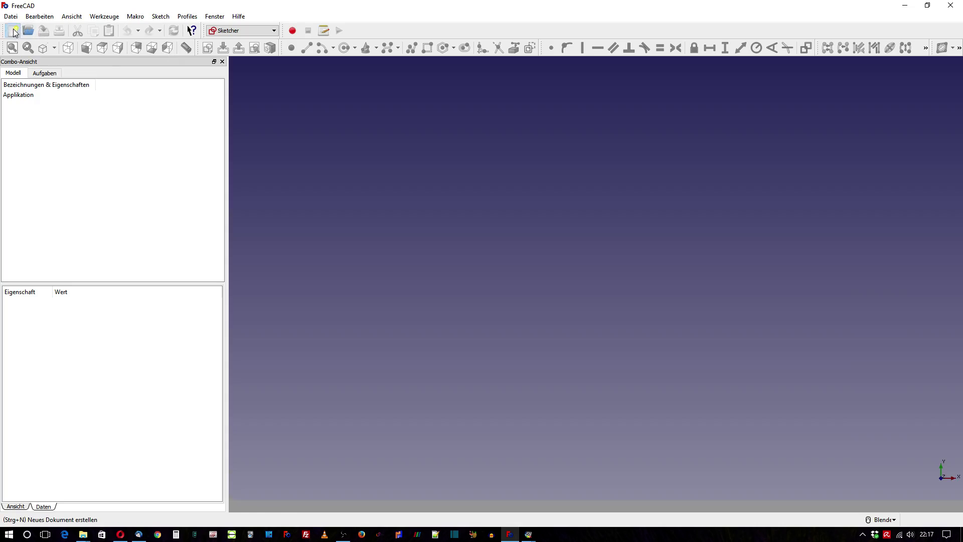
{"action": "left_click", "coordinate": [208, 47]}
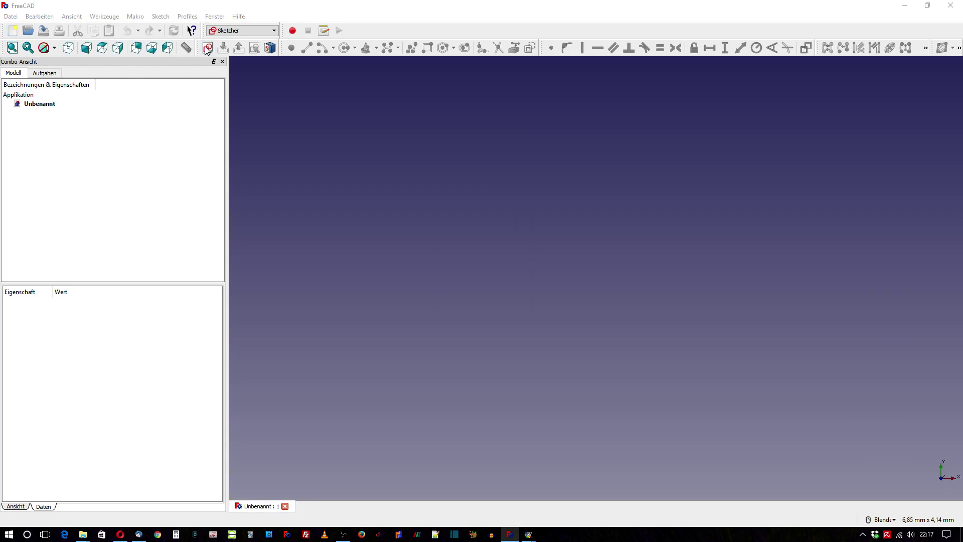
{"action": "left_click", "coordinate": [450, 254]}
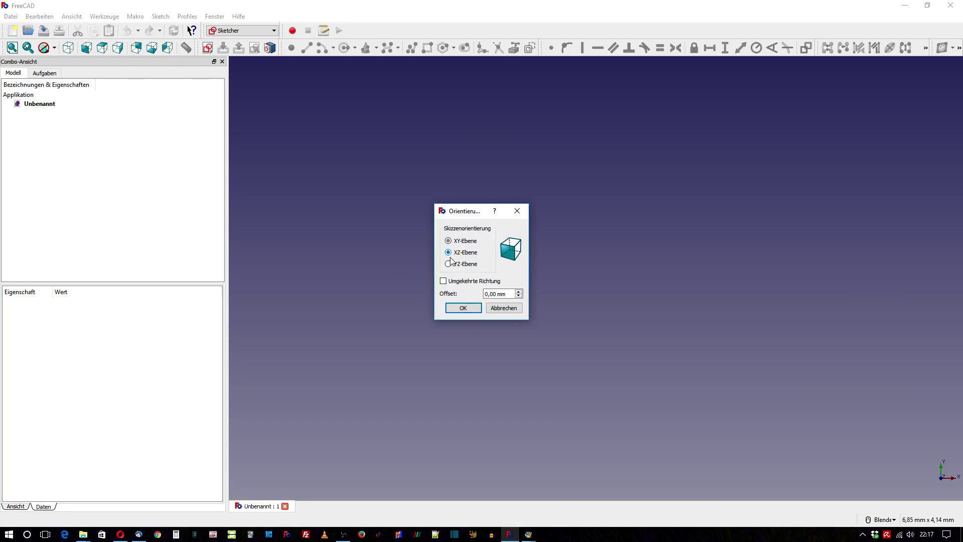
{"action": "left_click", "coordinate": [463, 308]}
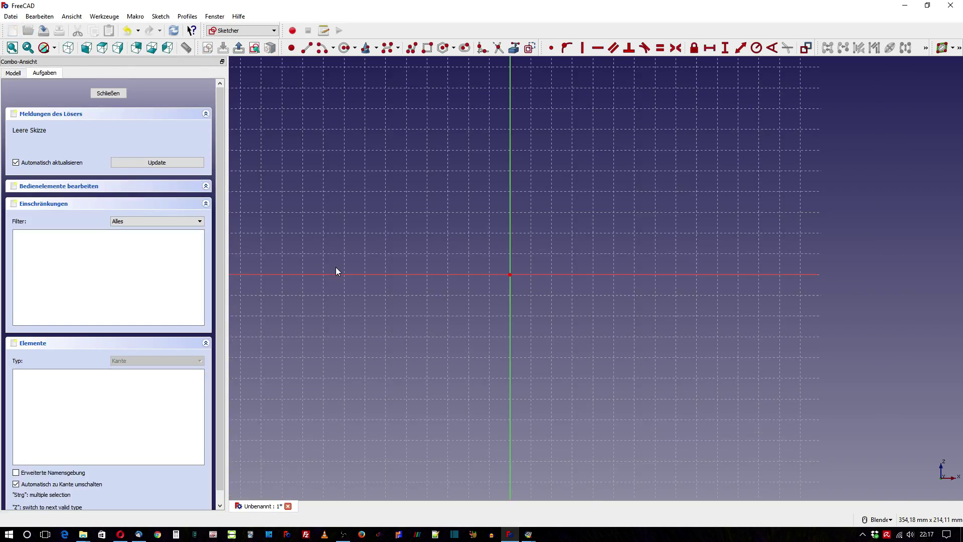
Step: Start a polyline on the vertical axis for the base, lower side wall and slanted shoulder
{"action": "left_click", "coordinate": [414, 54]}
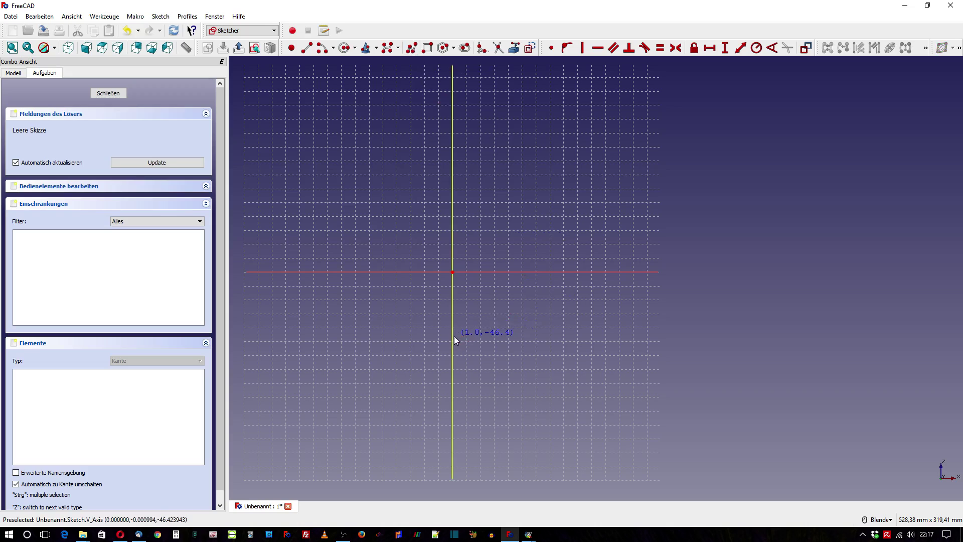
{"action": "left_click", "coordinate": [454, 336]}
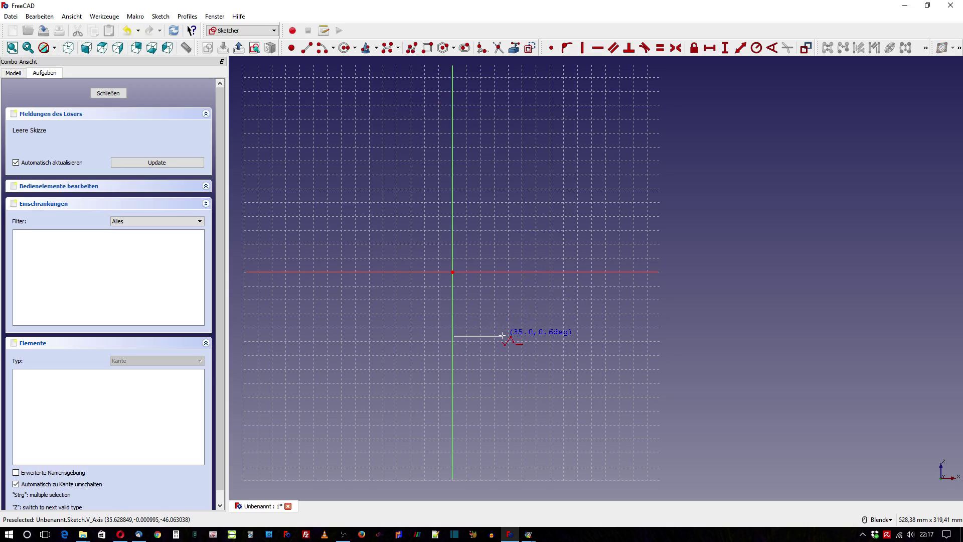
{"action": "left_click", "coordinate": [503, 337]}
{"action": "left_click", "coordinate": [537, 354]}
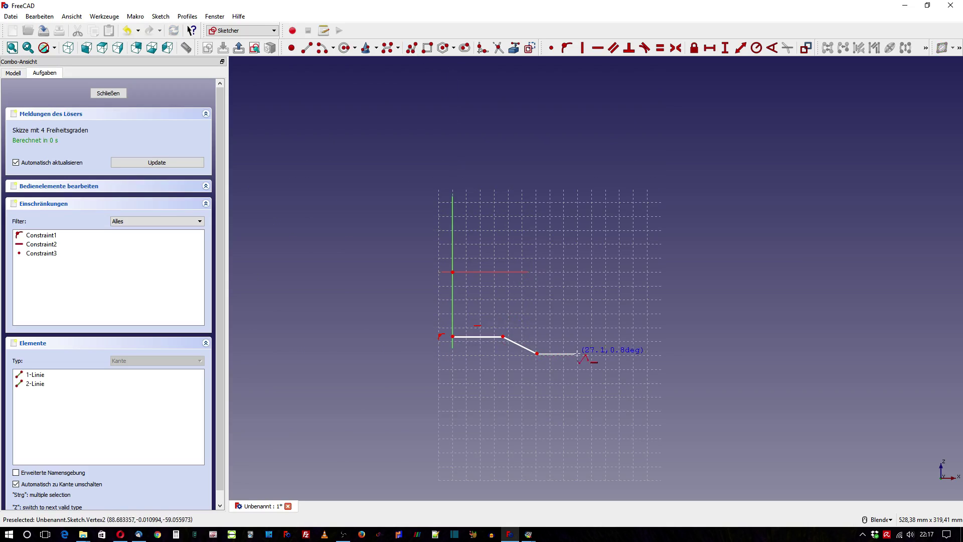
{"action": "left_click", "coordinate": [583, 354]}
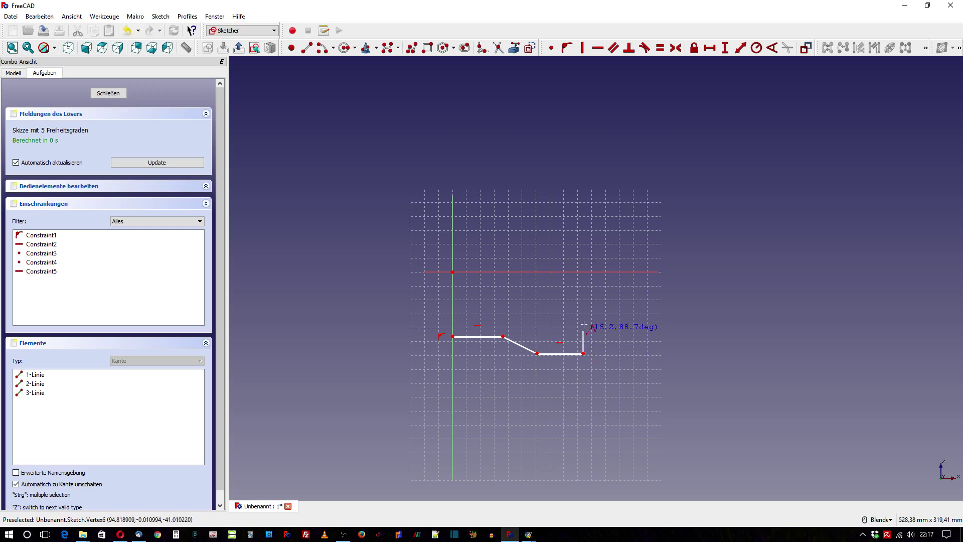
{"action": "left_click", "coordinate": [583, 293]}
{"action": "left_click", "coordinate": [522, 200]}
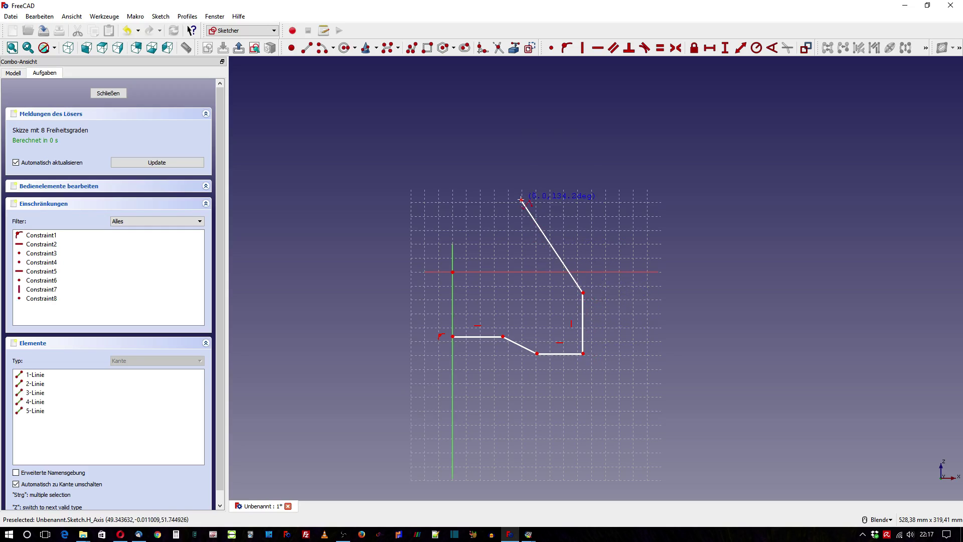
Step: Continue the outline up the middle wall, upper slope and upper wall, ending with the neck segment
{"action": "left_click", "coordinate": [522, 161]}
{"action": "left_click", "coordinate": [563, 127]}
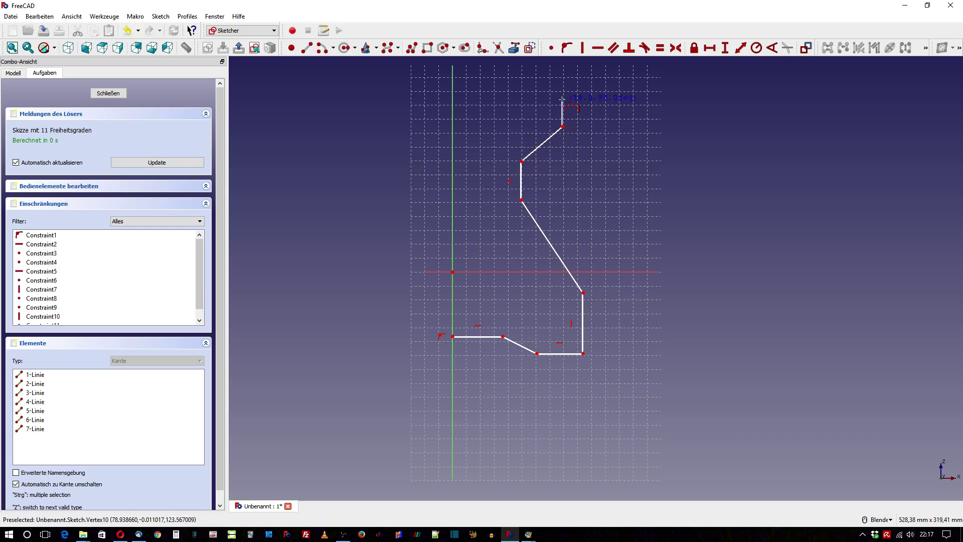
{"action": "left_click", "coordinate": [563, 93]}
{"action": "left_click", "coordinate": [535, 75]}
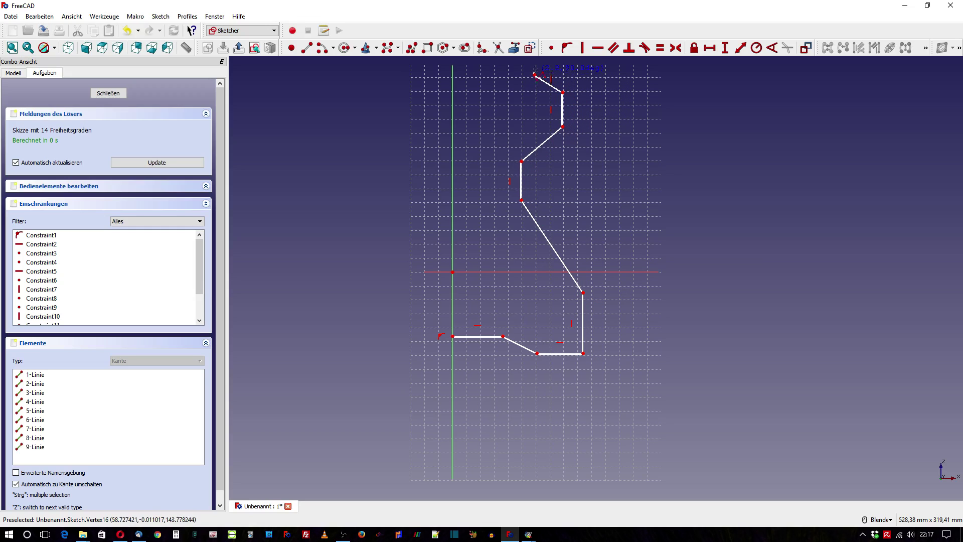
{"action": "scroll", "coordinate": [524, 134], "scroll_direction": "down", "scroll_amount": 4}
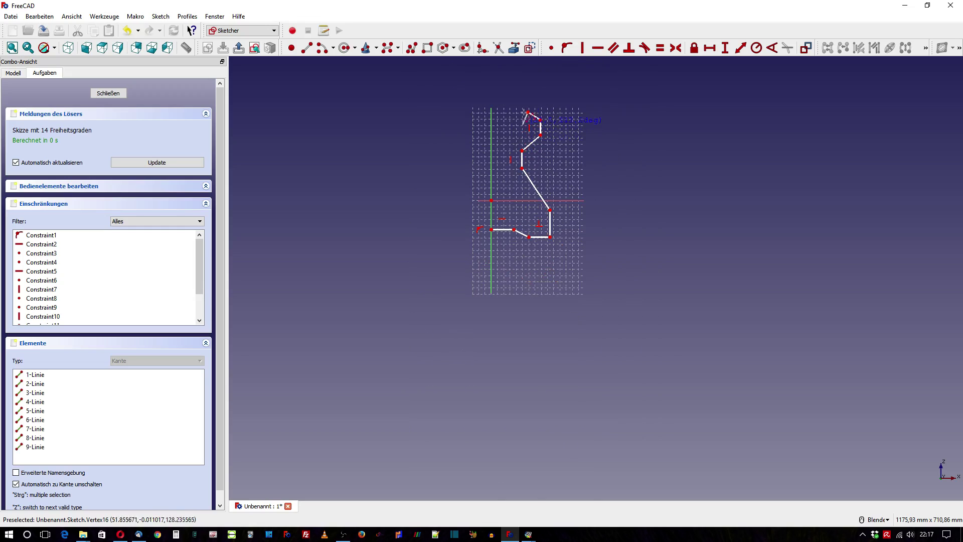
{"action": "left_click", "coordinate": [528, 85]}
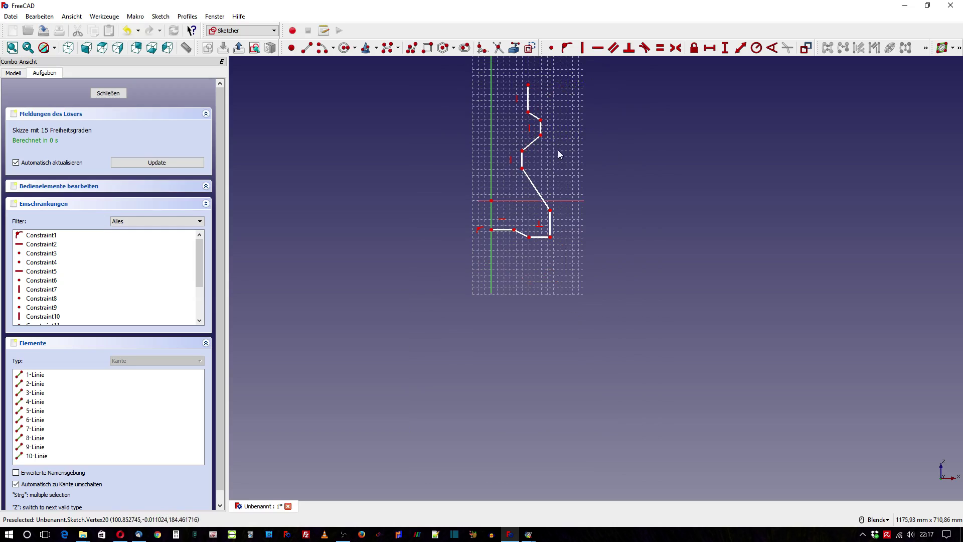
{"action": "scroll", "coordinate": [488, 410], "scroll_direction": "down", "scroll_amount": 2}
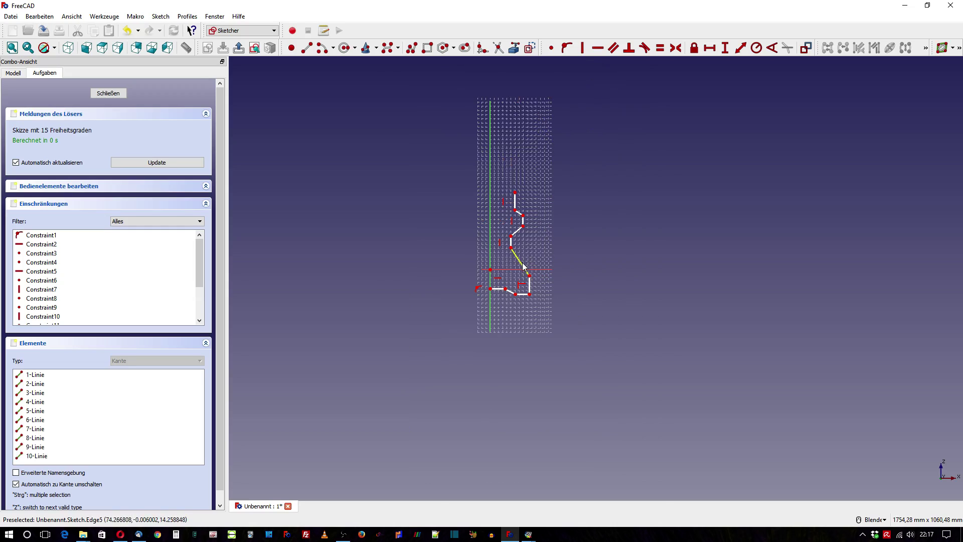
{"action": "scroll", "coordinate": [531, 312], "scroll_direction": "up", "scroll_amount": 3}
{"action": "scroll", "coordinate": [531, 312], "scroll_direction": "up", "scroll_amount": 1}
{"action": "scroll", "coordinate": [532, 312], "scroll_direction": "up", "scroll_amount": 2}
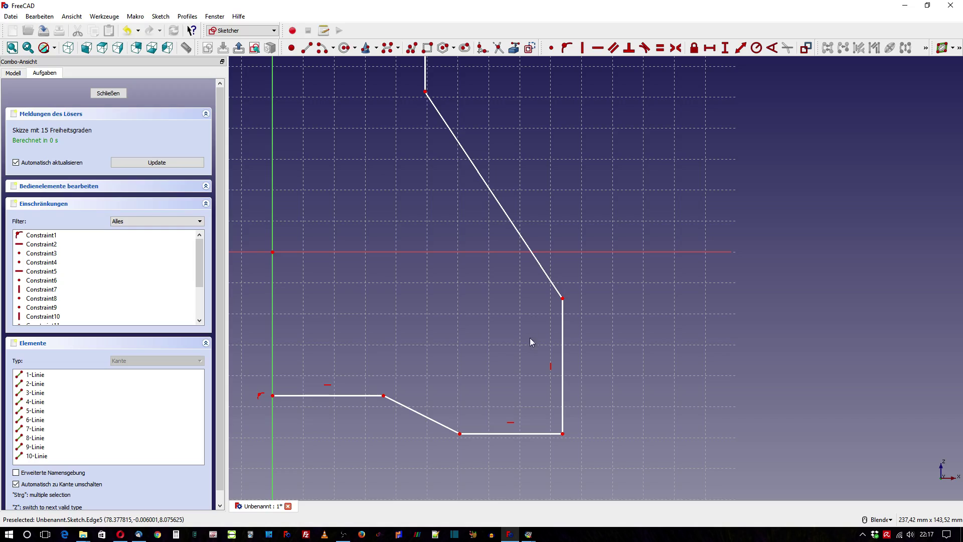
Step: Give the slanted base a 5 mm vertical distance and the lower side wall 30 mm
{"action": "left_click", "coordinate": [384, 396]}
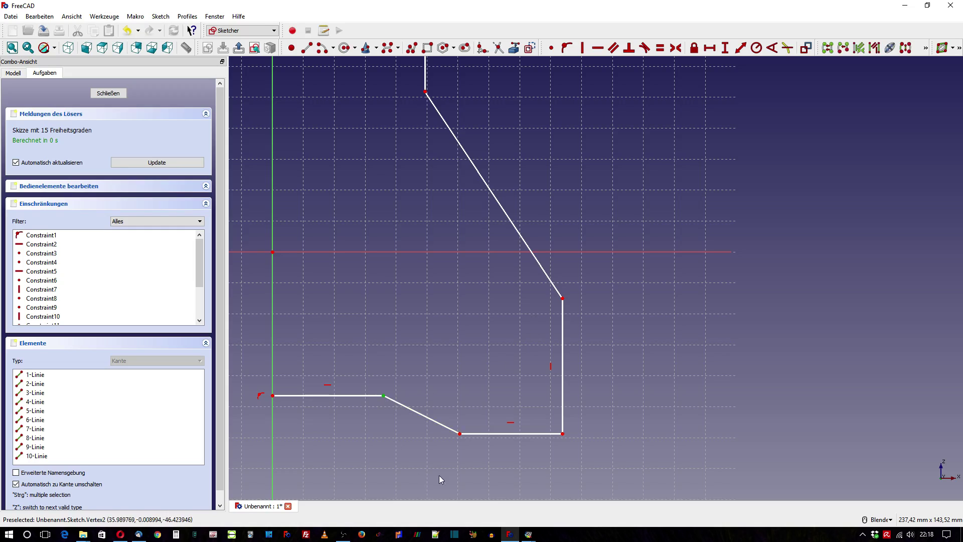
{"action": "left_click", "coordinate": [461, 438]}
{"action": "left_click", "coordinate": [725, 48]}
{"action": "type", "text": "5"}
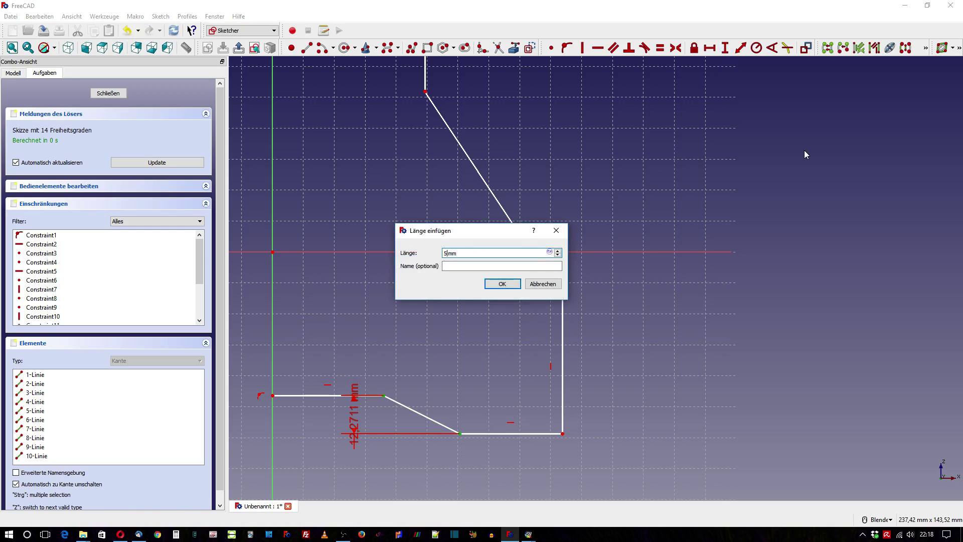
{"action": "key", "text": "Return"}
{"action": "left_click", "coordinate": [563, 367]}
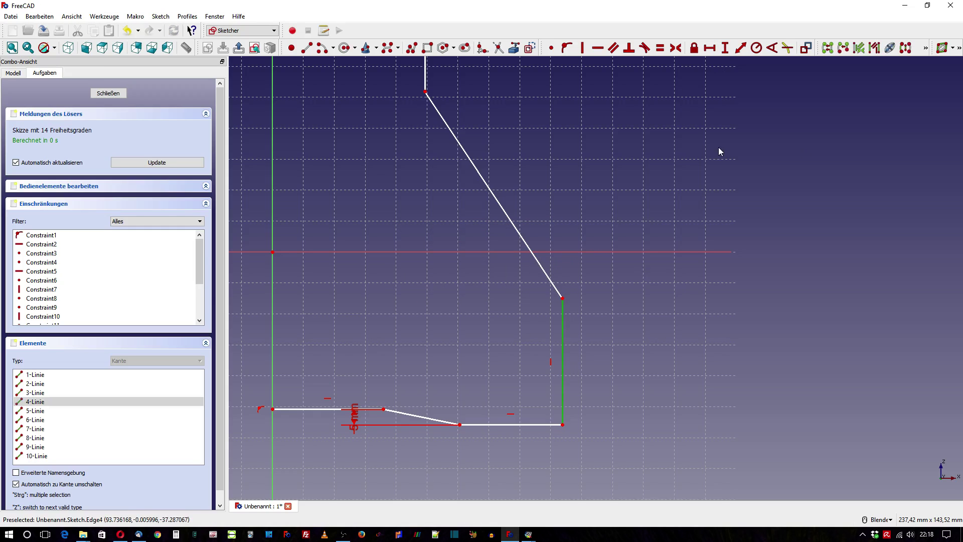
{"action": "left_click", "coordinate": [725, 48]}
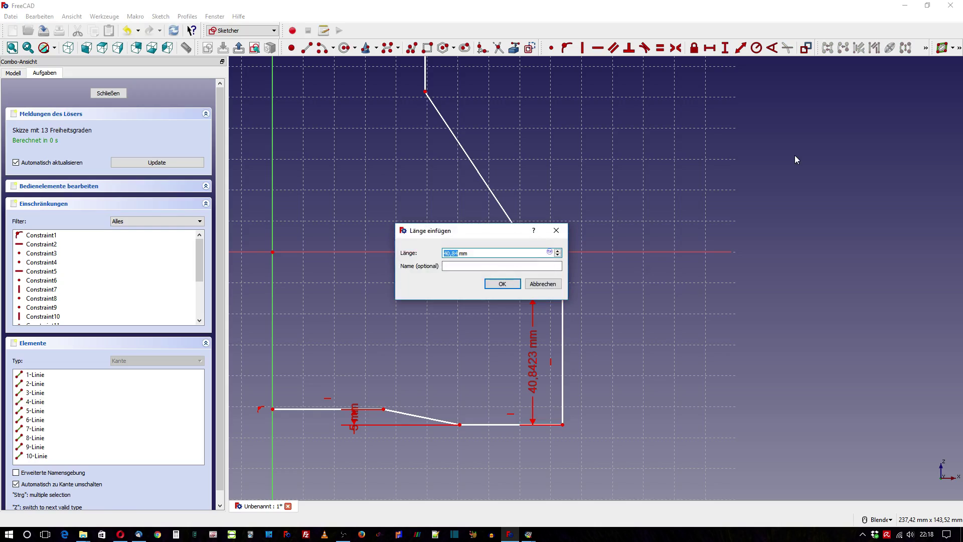
{"action": "key", "text": "Return"}
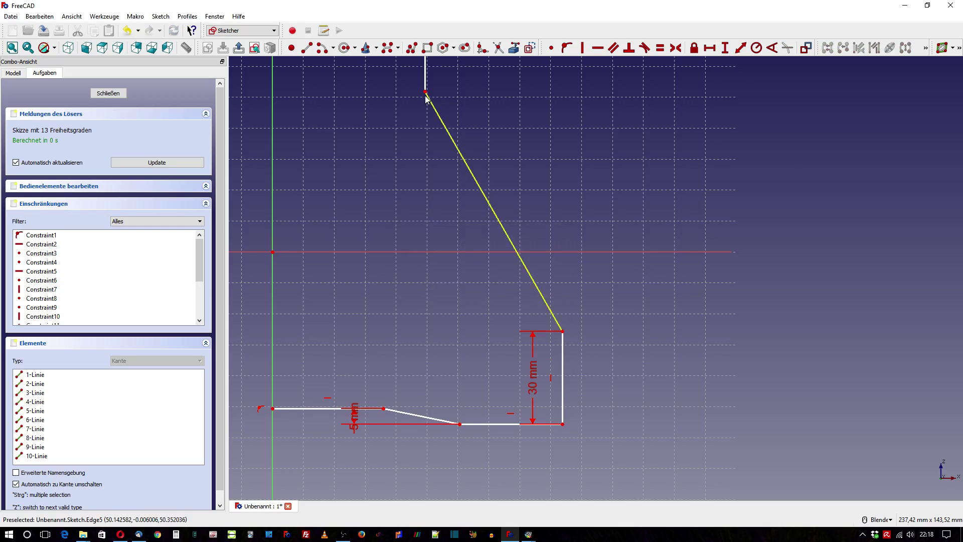
Step: Set the shoulder corner height to 85 mm and the middle vertical wall to 40 mm
{"action": "left_click", "coordinate": [425, 92]}
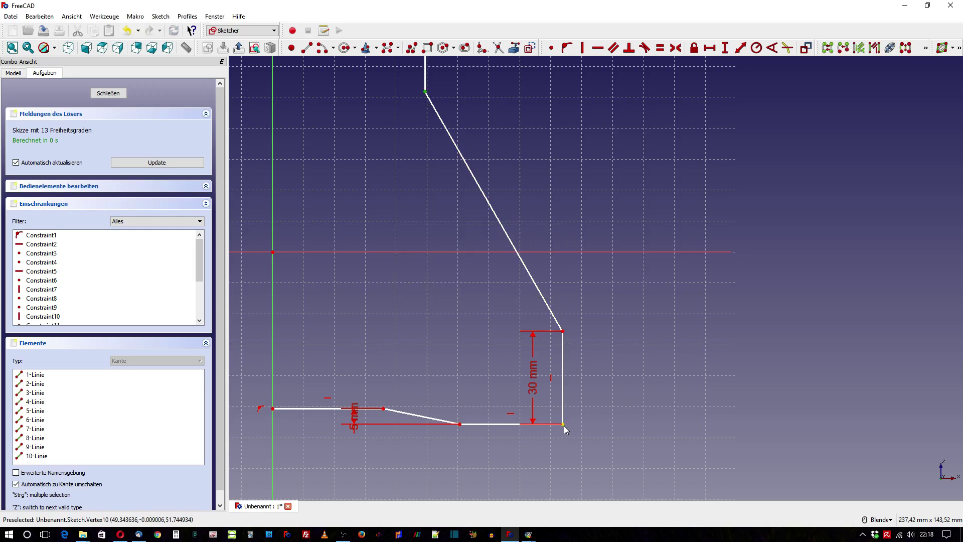
{"action": "left_click", "coordinate": [725, 54]}
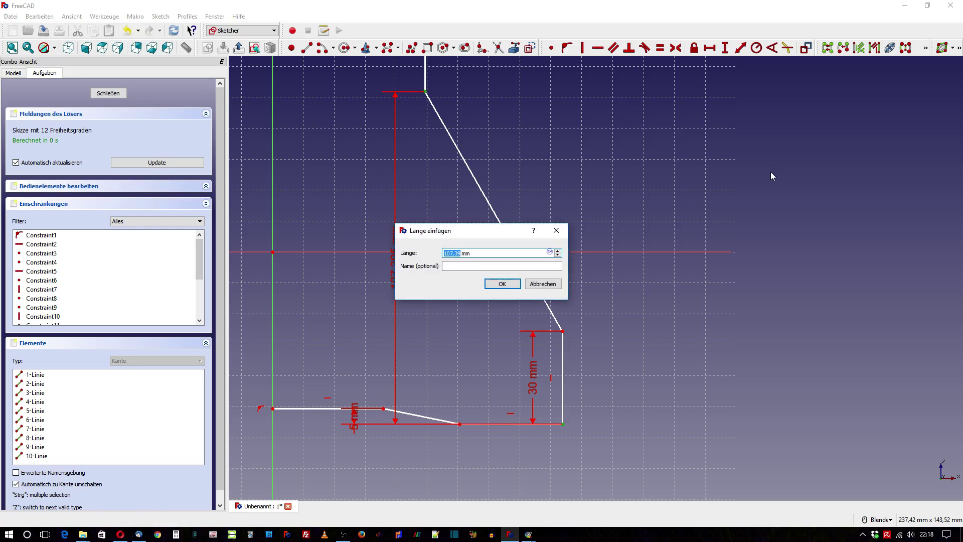
{"action": "key", "text": "Return"}
{"action": "scroll", "coordinate": [550, 403], "scroll_direction": "down", "scroll_amount": 2}
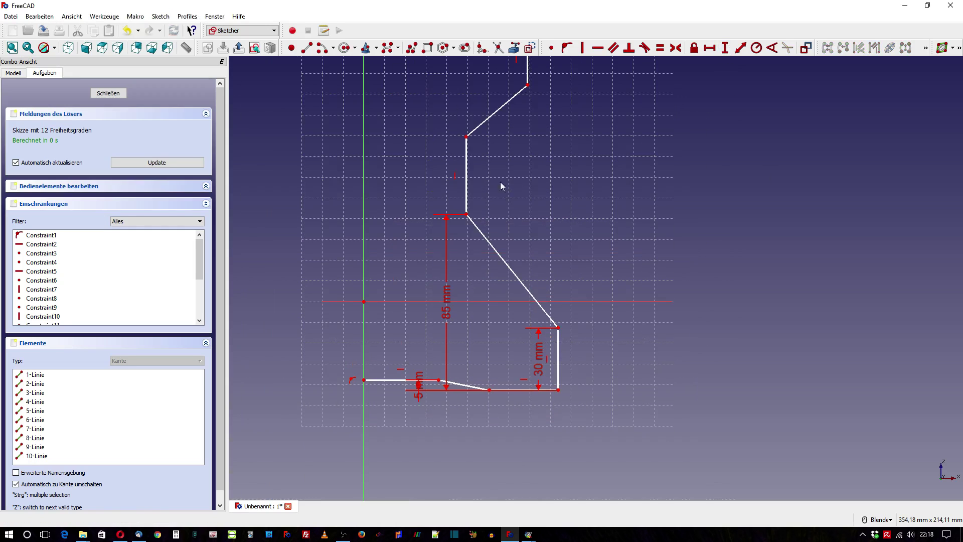
{"action": "scroll", "coordinate": [460, 93], "scroll_direction": "up", "scroll_amount": 4}
{"action": "left_click", "coordinate": [474, 239]}
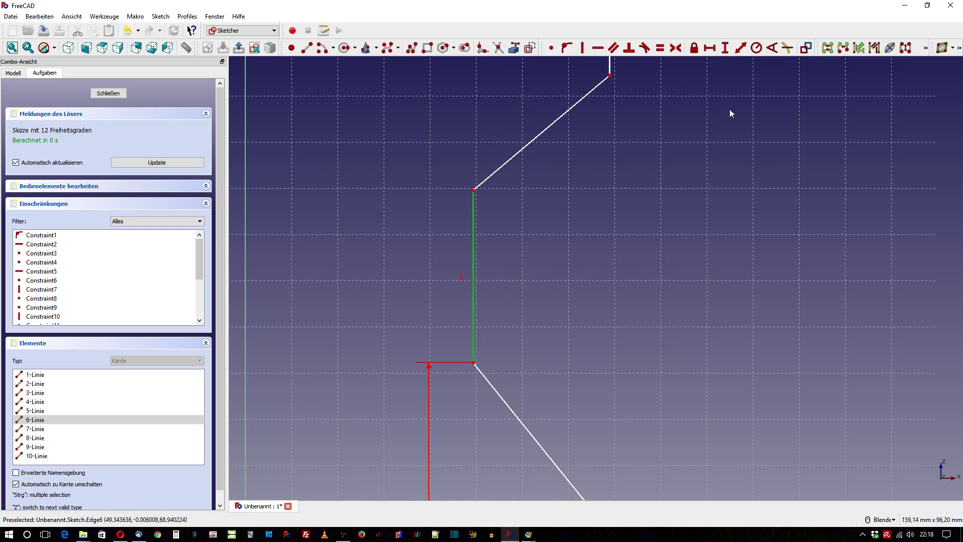
{"action": "left_click", "coordinate": [725, 54]}
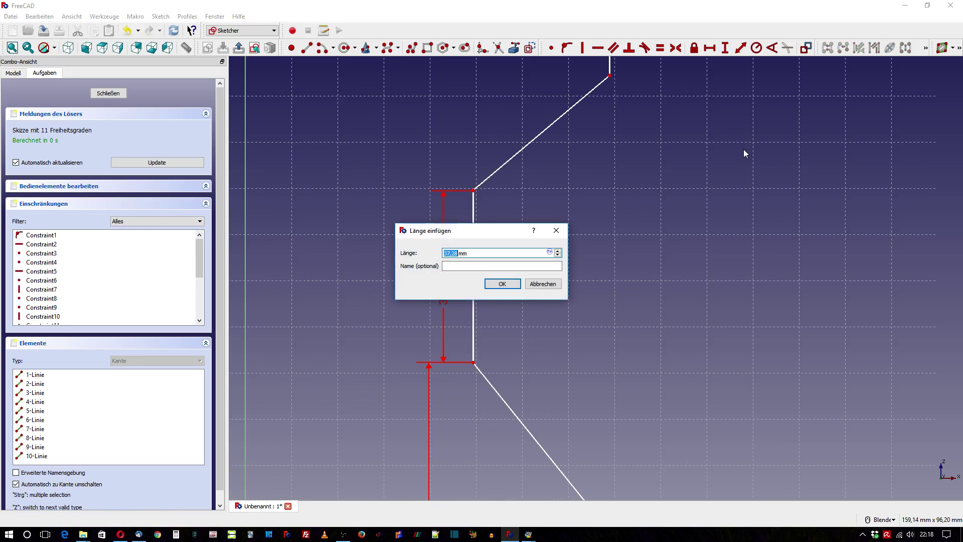
{"action": "type", "text": "40"}
{"action": "key", "text": "Return"}
Step: Constrain the sloped line to 15 mm height and the vertical line above it to 20 mm
{"action": "scroll", "coordinate": [581, 282], "scroll_direction": "down", "scroll_amount": 2}
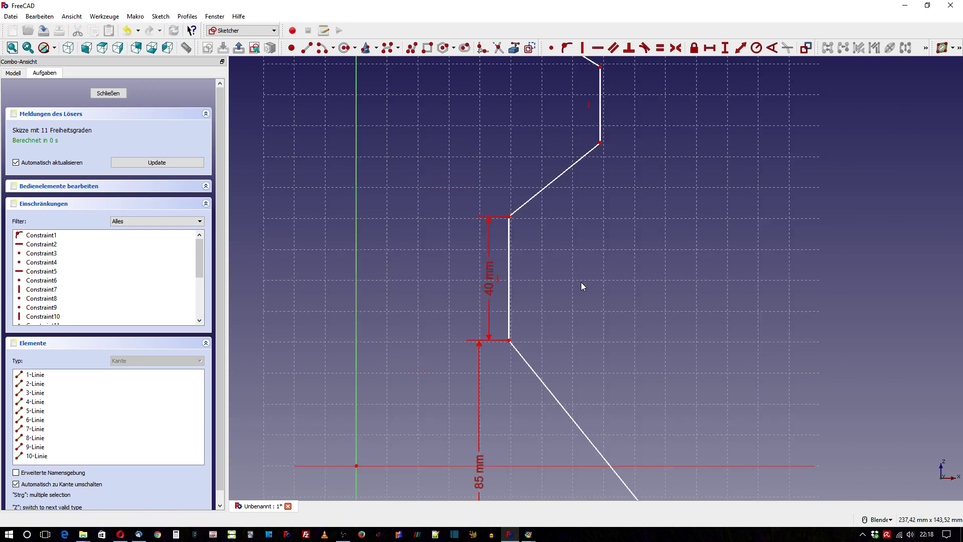
{"action": "scroll", "coordinate": [554, 155], "scroll_direction": "up", "scroll_amount": 2}
{"action": "left_click", "coordinate": [508, 341]}
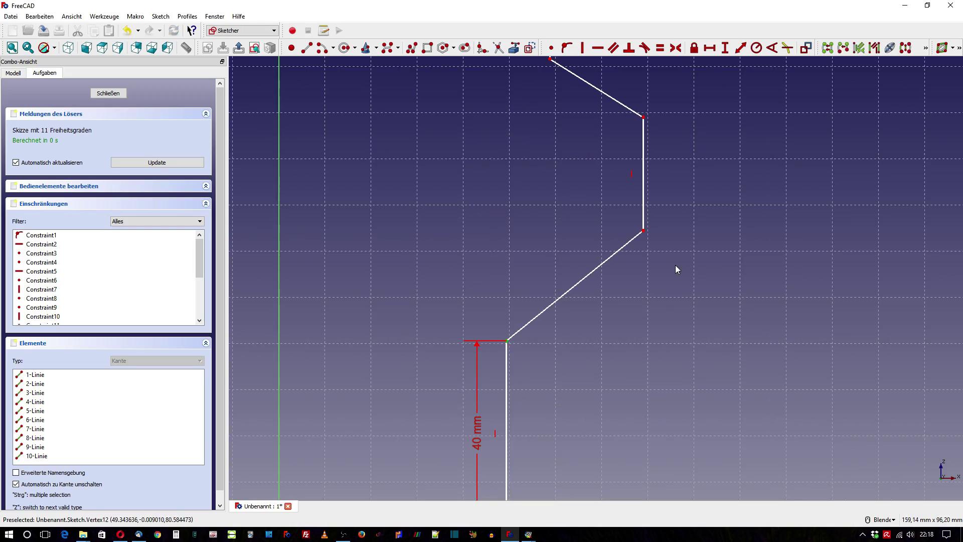
{"action": "left_click", "coordinate": [645, 229]}
{"action": "left_click", "coordinate": [679, 242]}
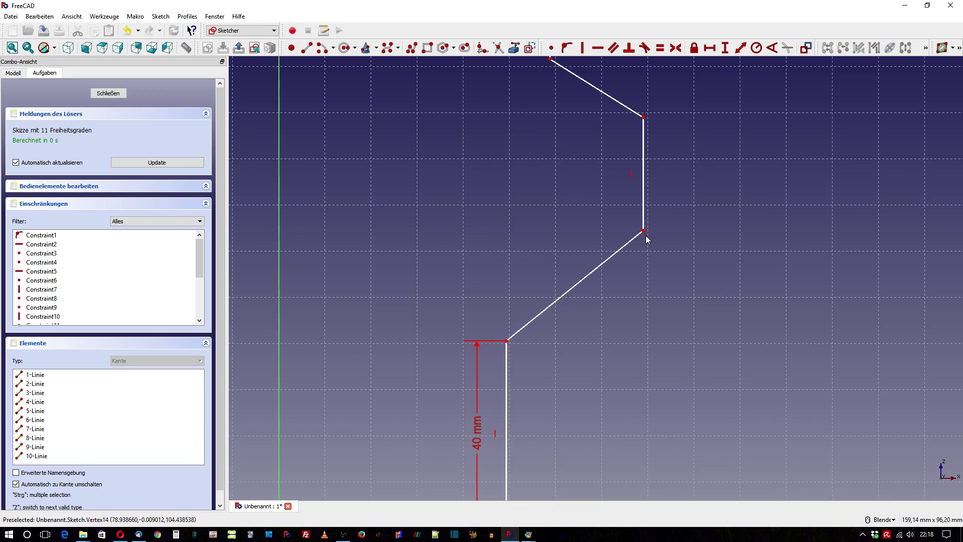
{"action": "left_click", "coordinate": [644, 231]}
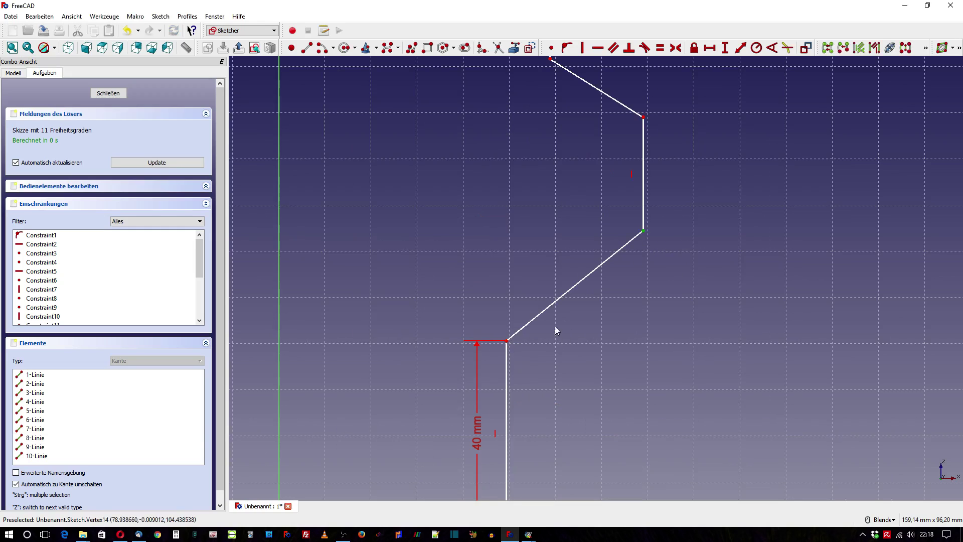
{"action": "left_click", "coordinate": [508, 341]}
{"action": "left_click", "coordinate": [725, 47]}
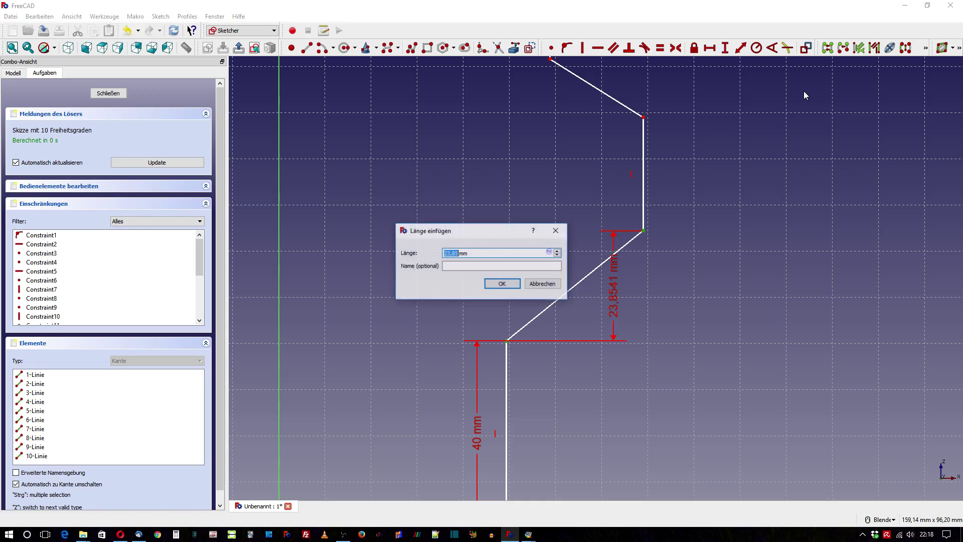
{"action": "type", "text": "15"}
{"action": "key", "text": "Return"}
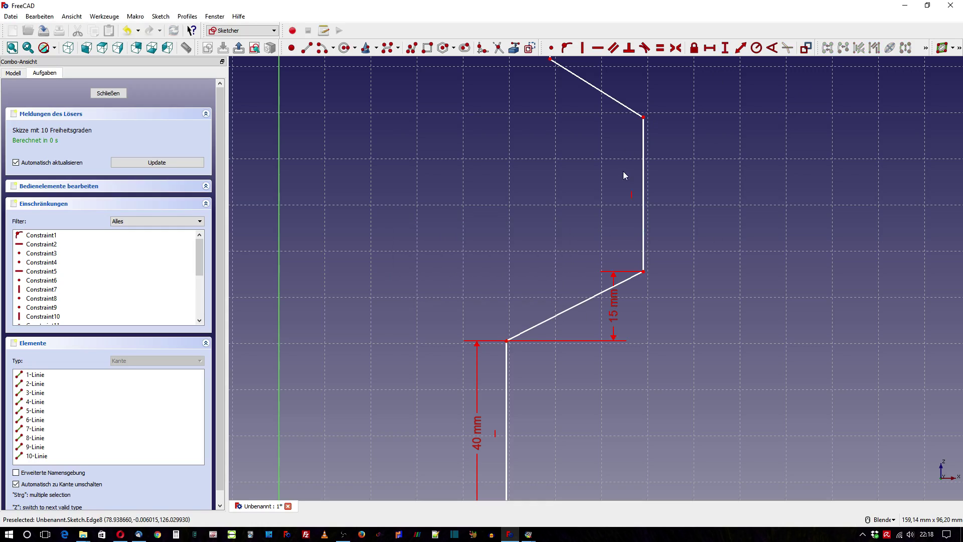
{"action": "left_click", "coordinate": [644, 185]}
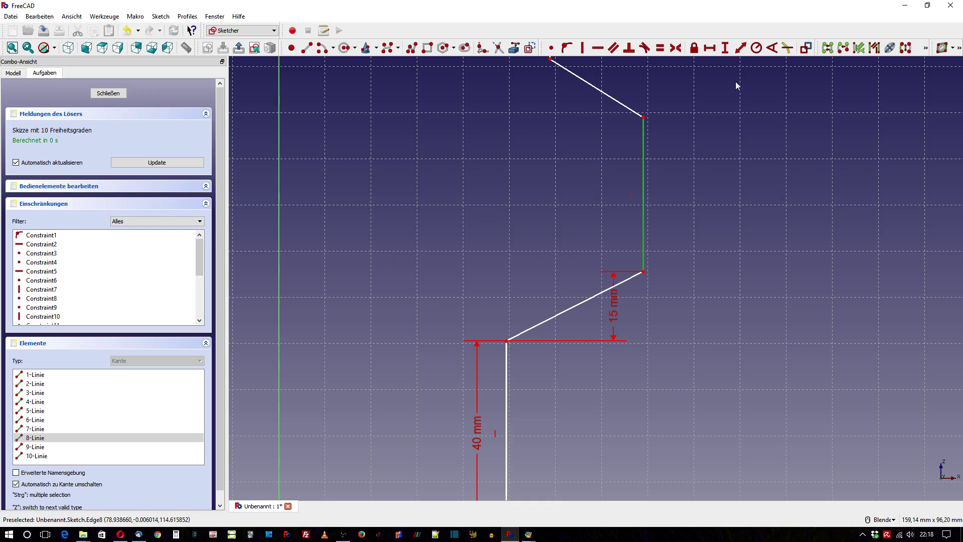
{"action": "left_click", "coordinate": [725, 48]}
{"action": "key", "text": "Return"}
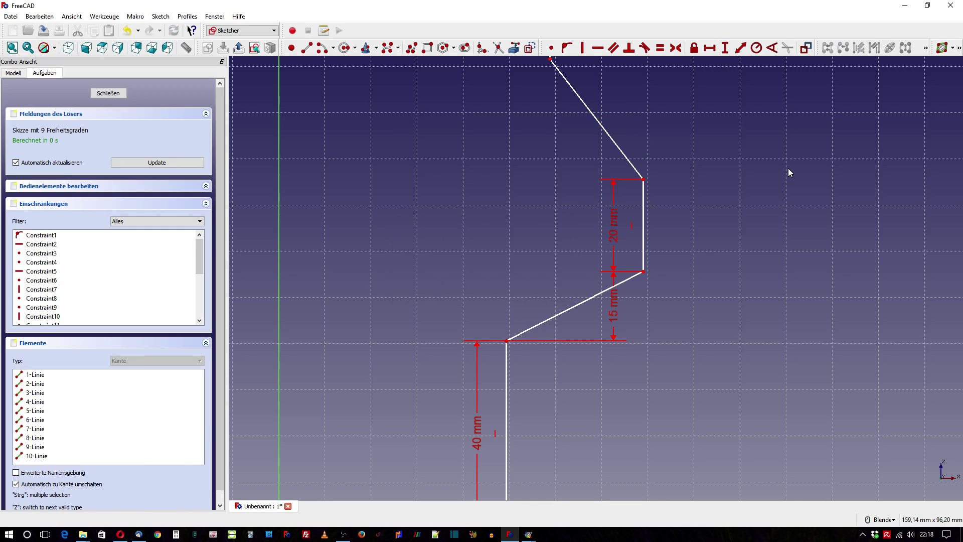
Step: Apply a 30 mm height to the upper slope, then undo it because it distorted the profile
{"action": "left_click", "coordinate": [541, 150]}
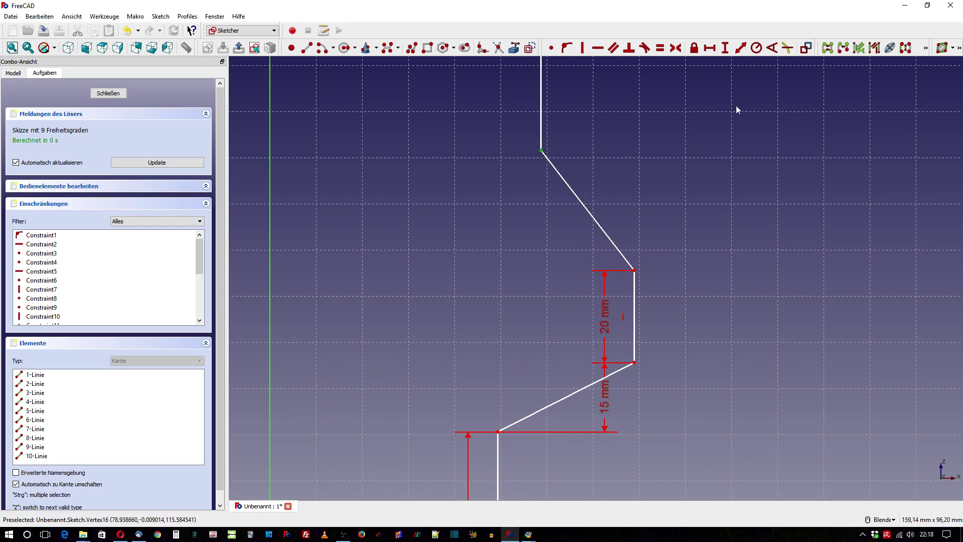
{"action": "left_click", "coordinate": [725, 48]}
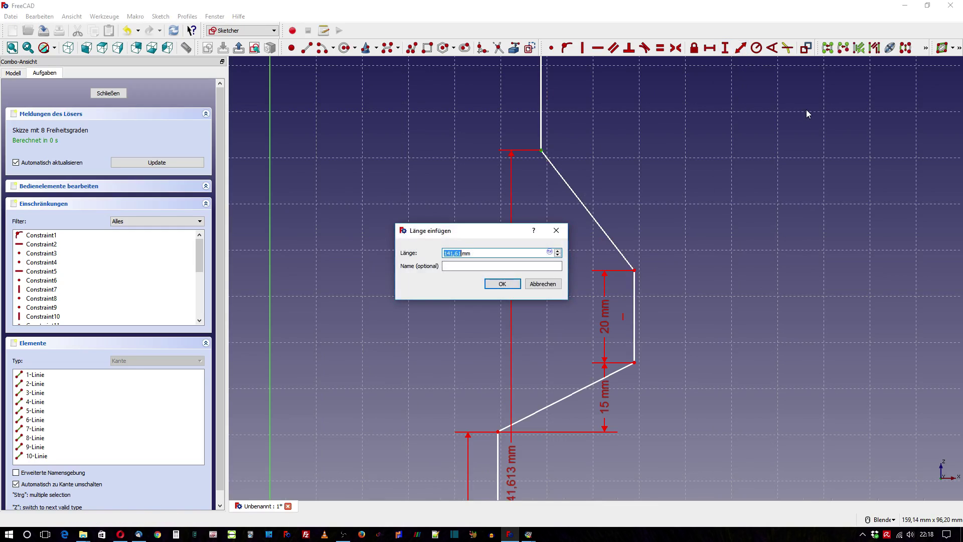
{"action": "key", "text": "Return"}
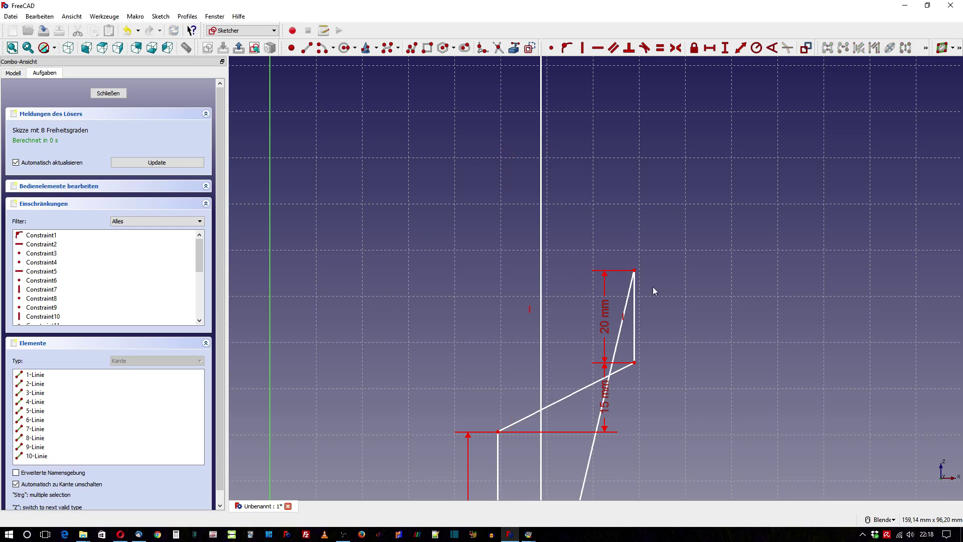
{"action": "scroll", "coordinate": [594, 323], "scroll_direction": "down", "scroll_amount": 3}
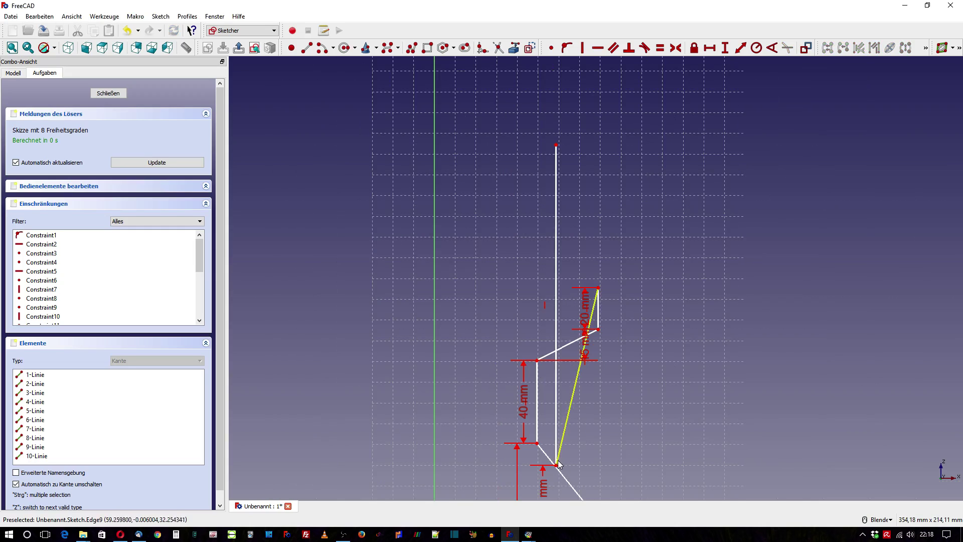
{"action": "scroll", "coordinate": [491, 363], "scroll_direction": "down", "scroll_amount": 2}
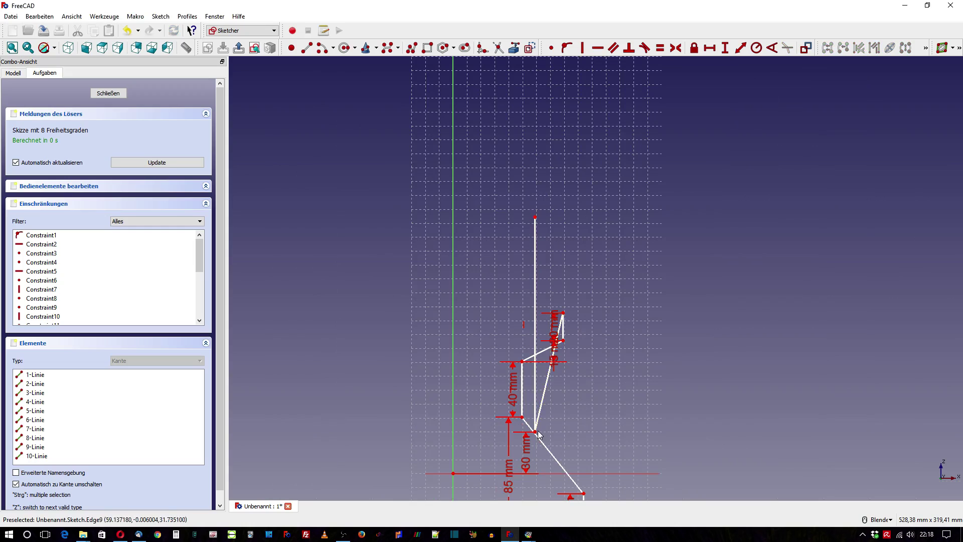
{"action": "left_click", "coordinate": [127, 30]}
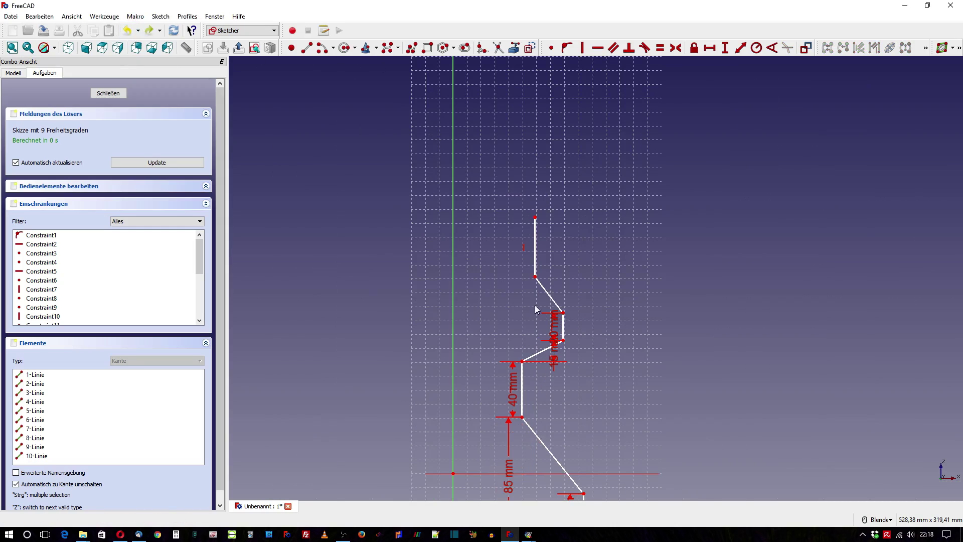
{"action": "scroll", "coordinate": [535, 305], "scroll_direction": "up", "scroll_amount": 3}
Step: Reapply the upper slope's 30 mm vertical height and give the topmost line 11 mm
{"action": "left_click", "coordinate": [501, 263]}
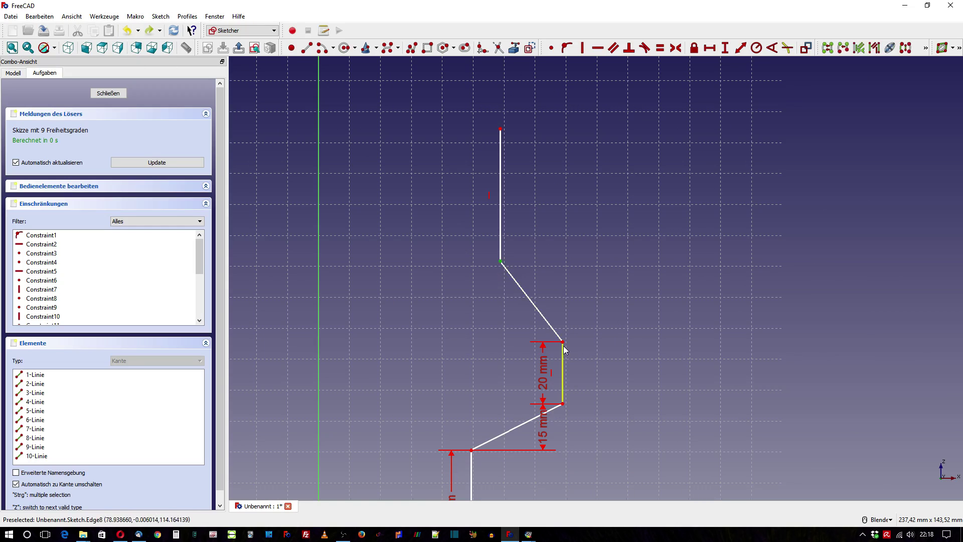
{"action": "left_click", "coordinate": [725, 48]}
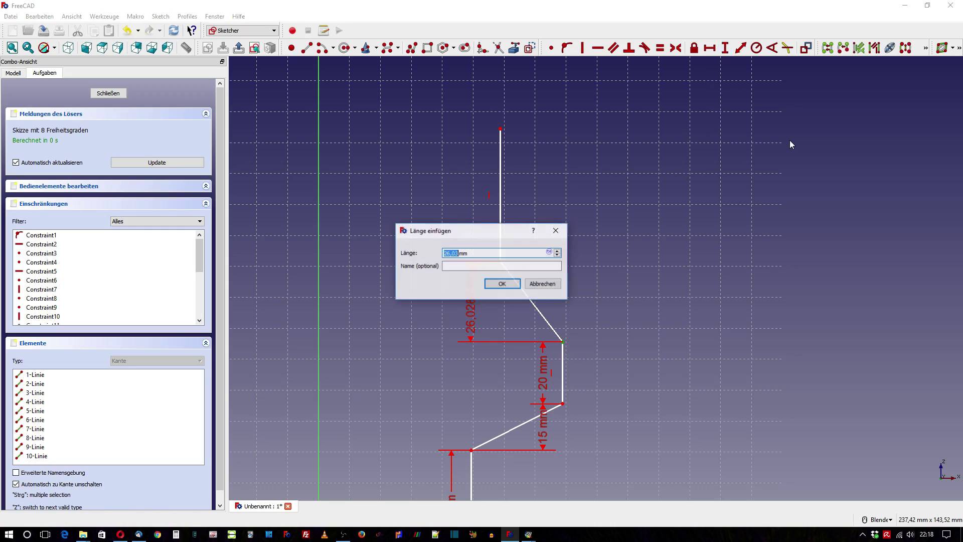
{"action": "type", "text": "30"}
{"action": "key", "text": "Return"}
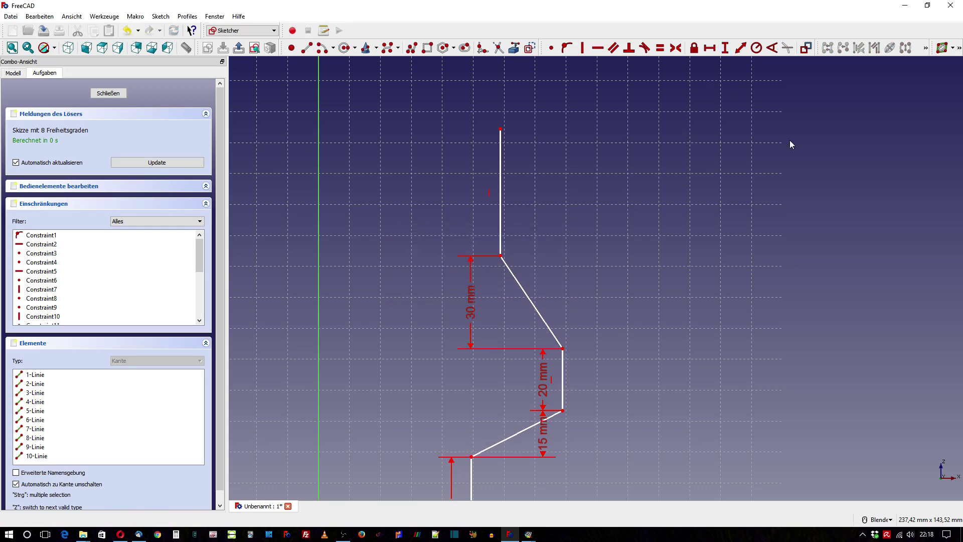
{"action": "left_click", "coordinate": [501, 185]}
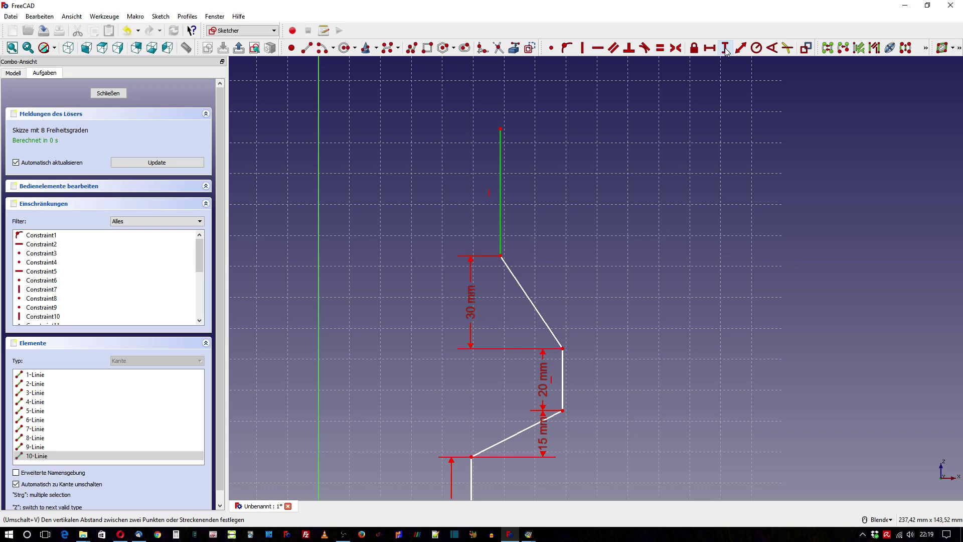
{"action": "left_click", "coordinate": [725, 48]}
{"action": "key", "text": "Return"}
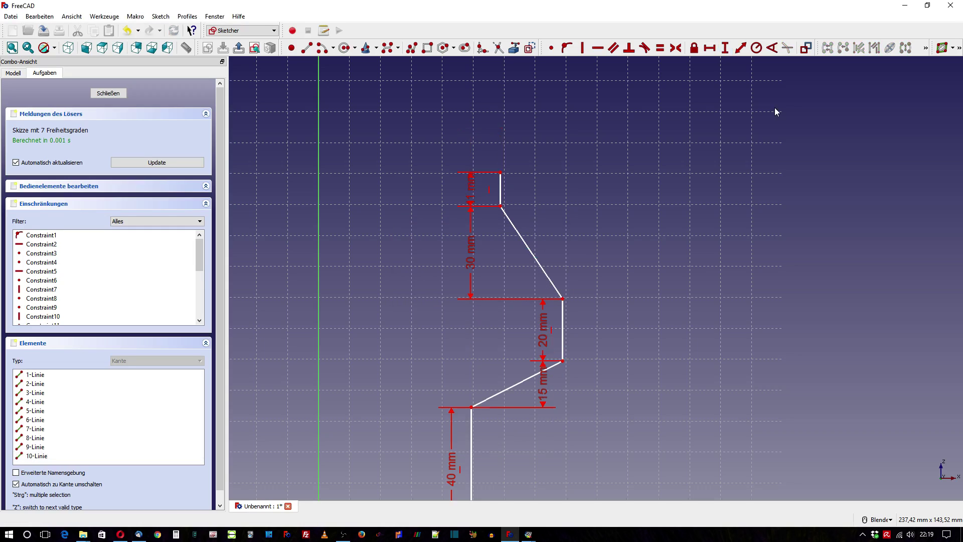
Step: Make base lines 1 and 3 equal and give line 1 a 10 mm horizontal length
{"action": "scroll", "coordinate": [495, 107], "scroll_direction": "down", "scroll_amount": 3}
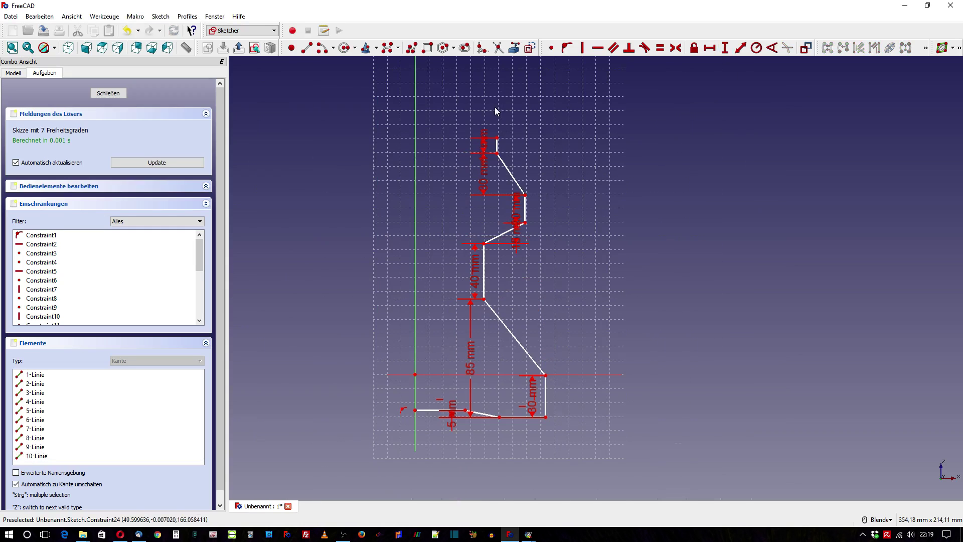
{"action": "scroll", "coordinate": [468, 419], "scroll_direction": "up", "scroll_amount": 5}
{"action": "scroll", "coordinate": [469, 420], "scroll_direction": "up", "scroll_amount": 2}
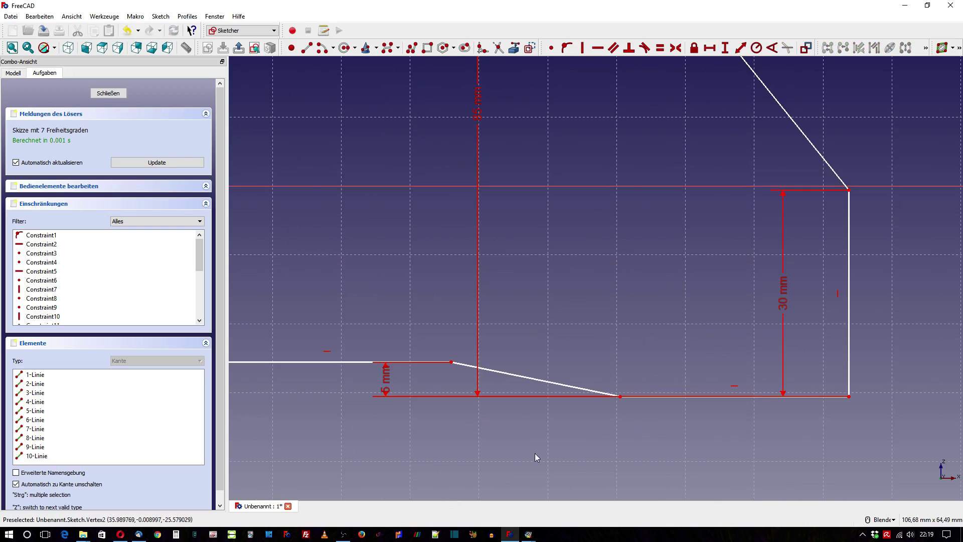
{"action": "scroll", "coordinate": [535, 453], "scroll_direction": "down", "scroll_amount": 4}
{"action": "left_click", "coordinate": [415, 410]}
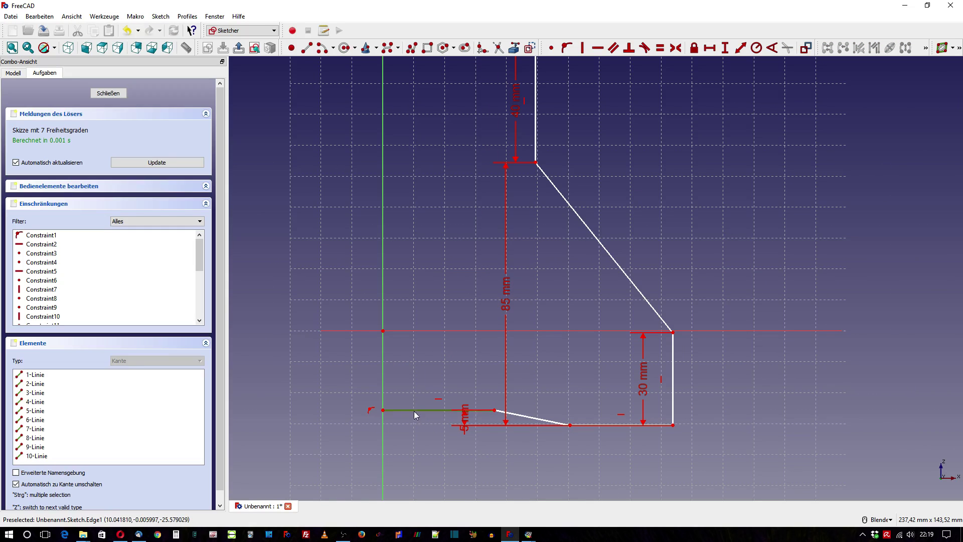
{"action": "left_click", "coordinate": [620, 425]}
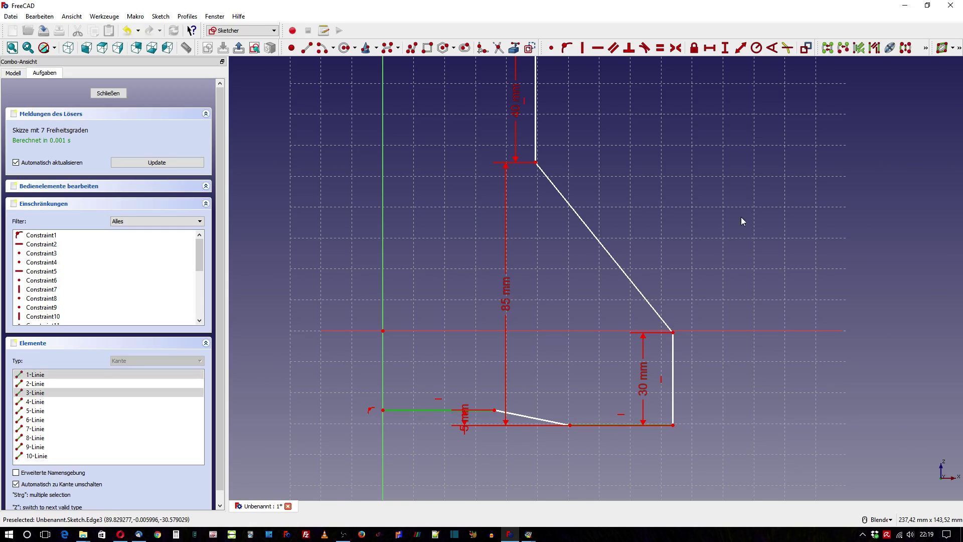
{"action": "left_click", "coordinate": [660, 47]}
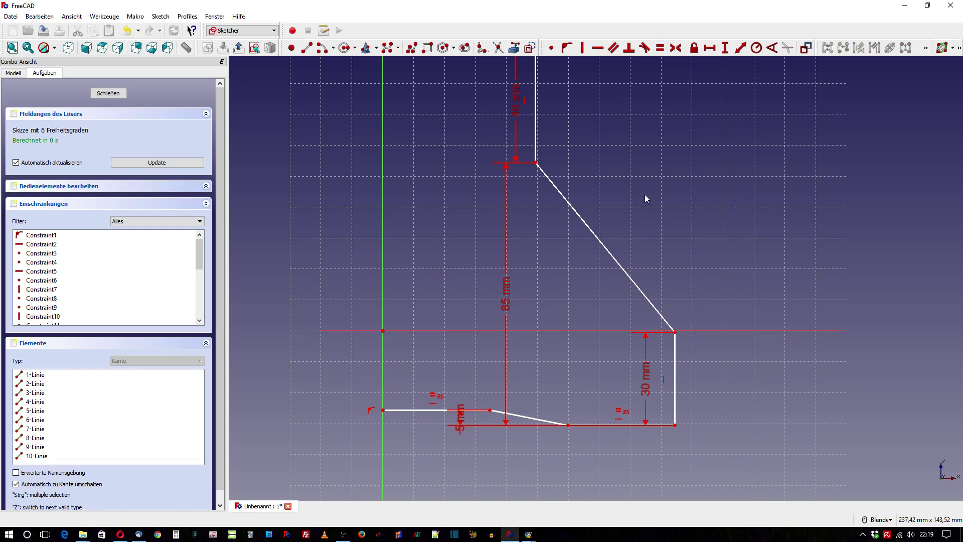
{"action": "left_click", "coordinate": [428, 410]}
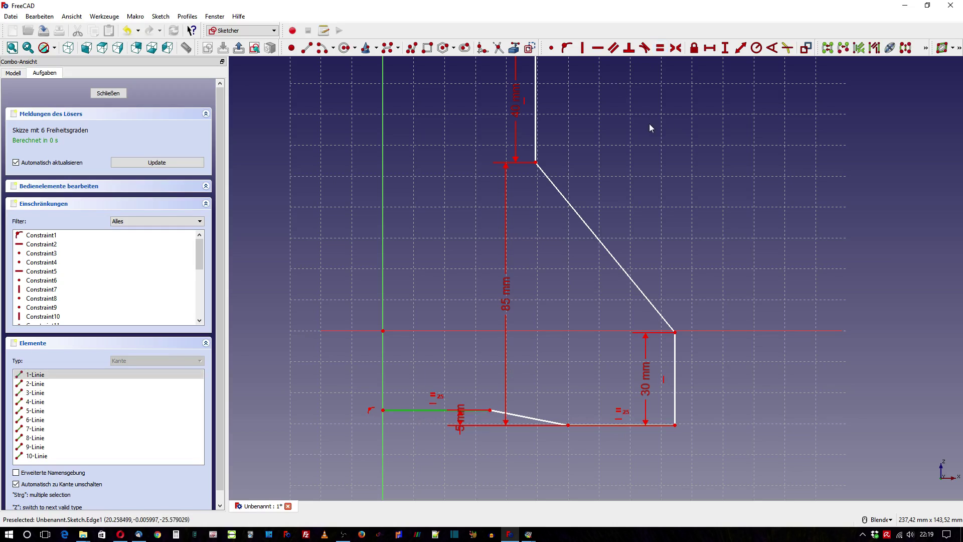
{"action": "left_click", "coordinate": [709, 55]}
{"action": "type", "text": "10"}
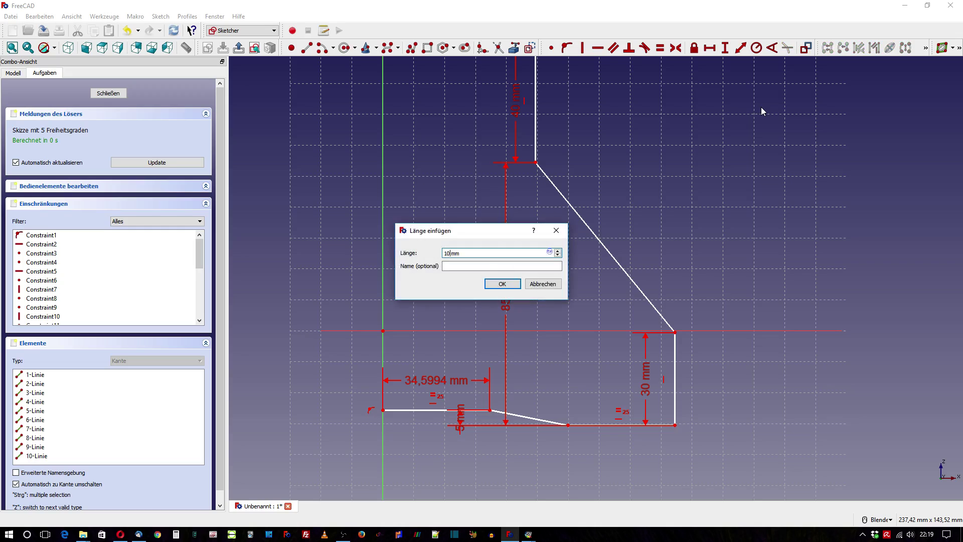
{"action": "key", "text": "Return"}
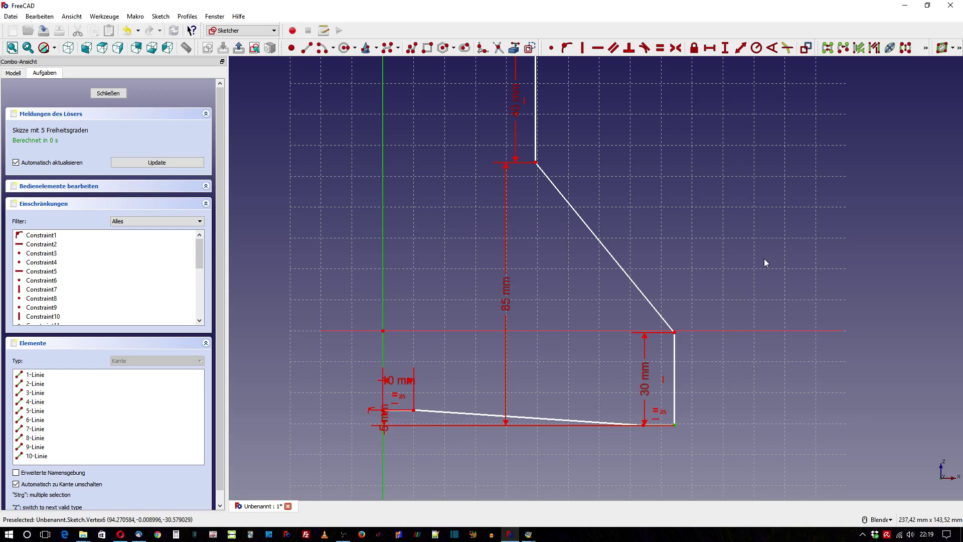
Step: Try a 32 mm horizontal distance across the base, then undo it and the edge shift
{"action": "left_click", "coordinate": [710, 49]}
{"action": "type", "text": "32mm"}
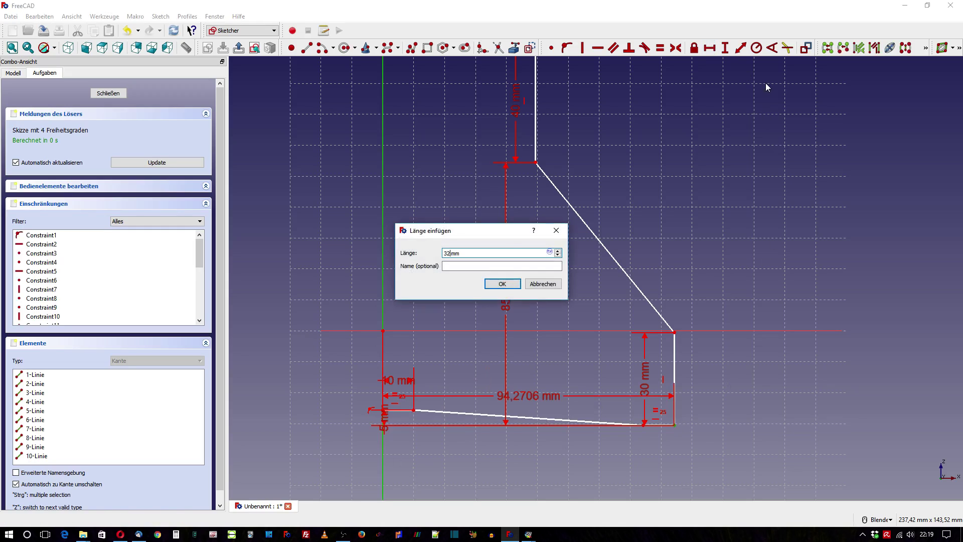
{"action": "key", "text": "Return"}
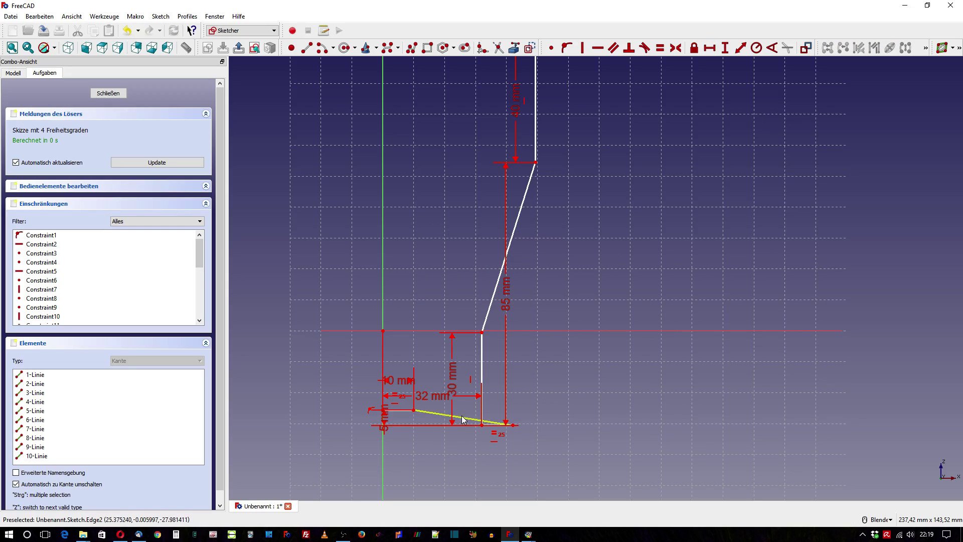
{"action": "left_click_drag", "start_coordinate": [454, 418], "coordinate": [447, 413]}
{"action": "key", "text": "ctrl+z"}
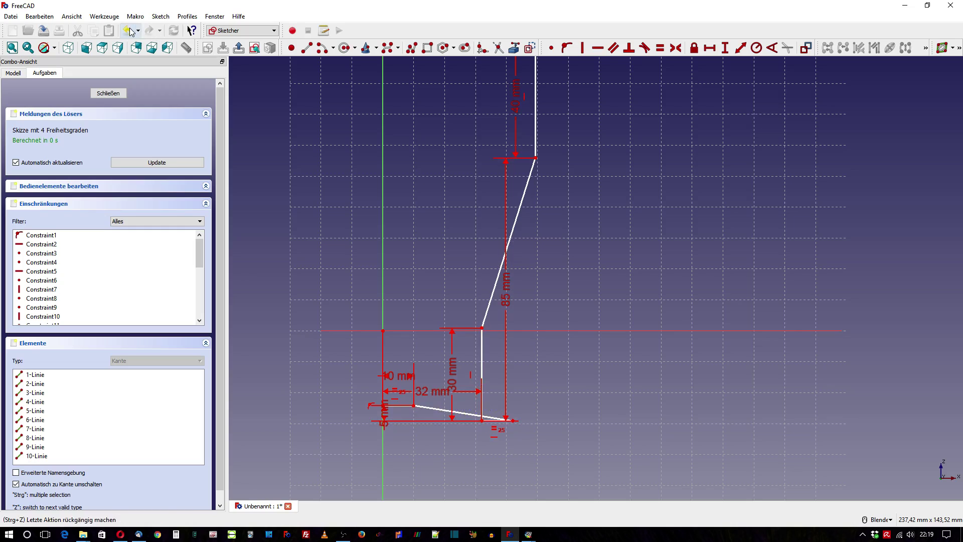
{"action": "left_click", "coordinate": [127, 30]}
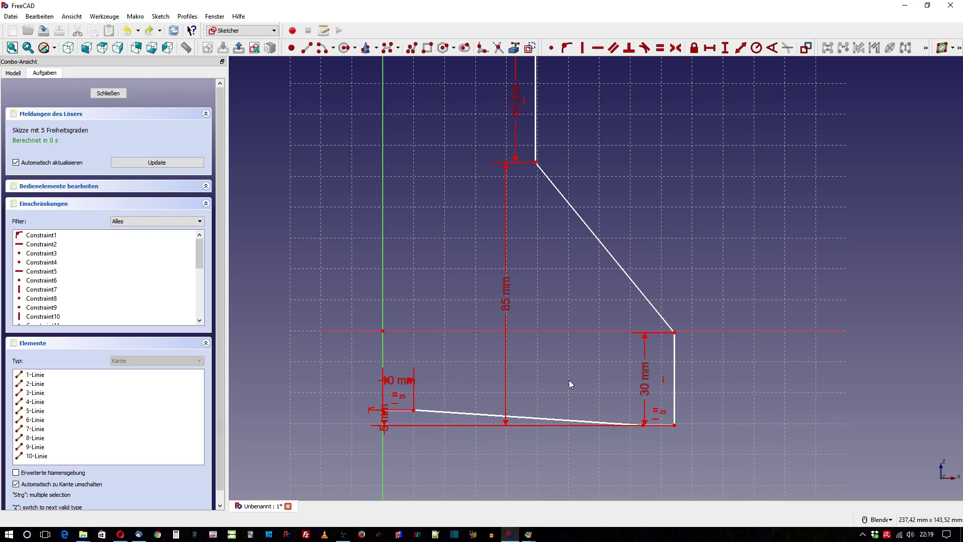
Step: Pull the lower-right corner inward and apply 32 mm horizontal widths there and near the top
{"action": "left_click_drag", "start_coordinate": [644, 426], "coordinate": [409, 426]}
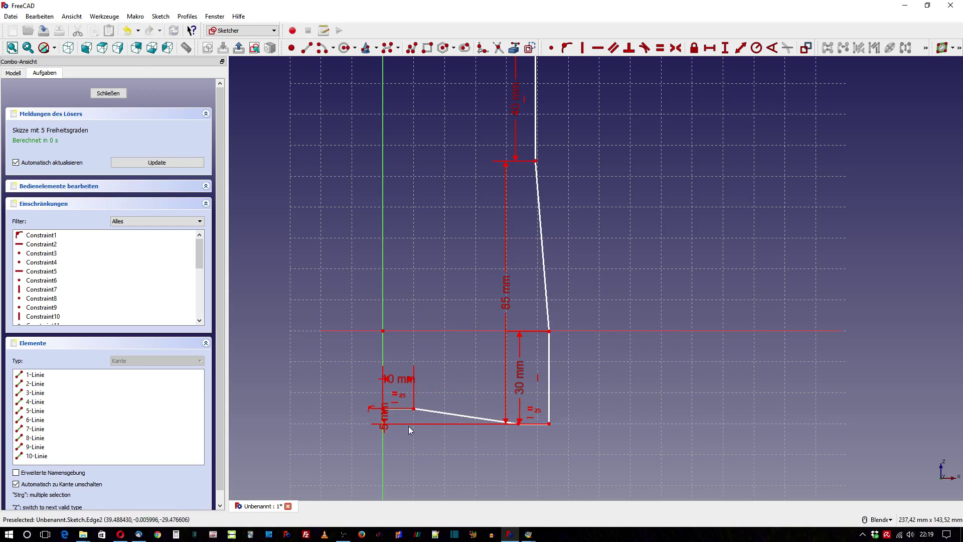
{"action": "left_click", "coordinate": [549, 424]}
{"action": "type", "text": "l"}
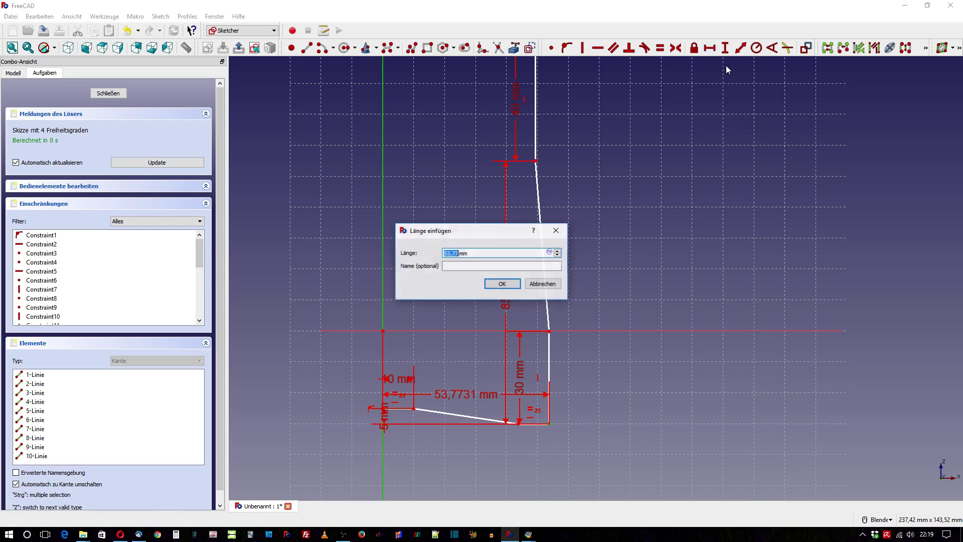
{"action": "type", "text": "32"}
{"action": "key", "text": "Return"}
{"action": "scroll", "coordinate": [658, 411], "scroll_direction": "down", "scroll_amount": 2}
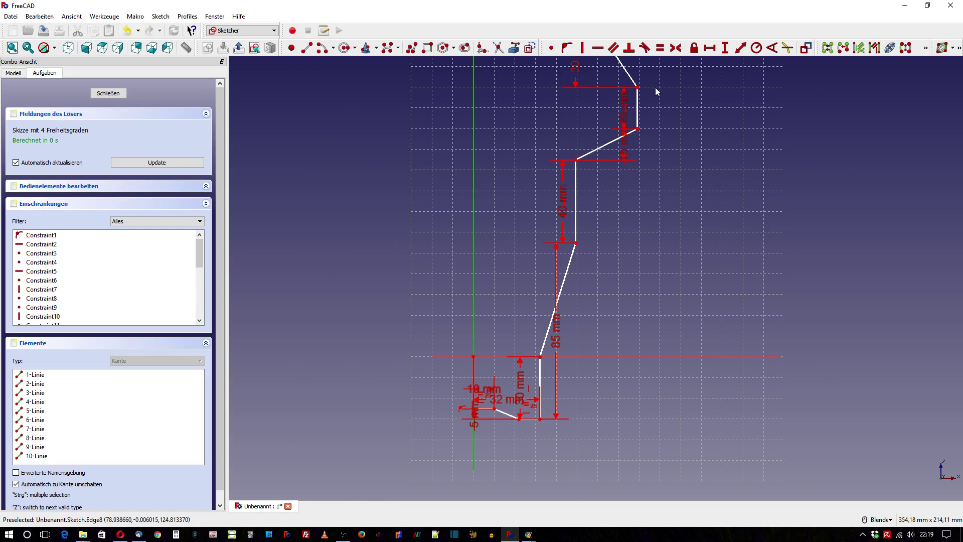
{"action": "type", "text": "l"}
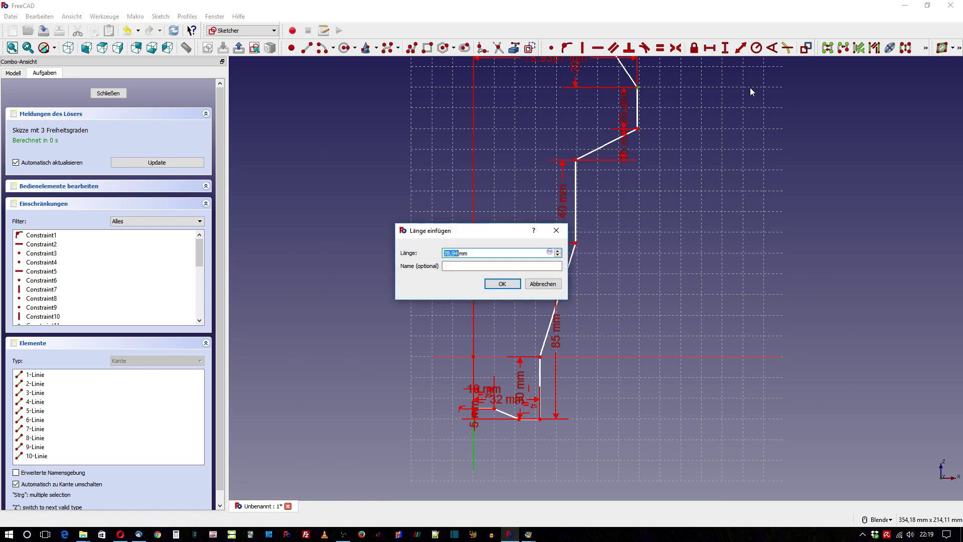
{"action": "type", "text": "2"}
{"action": "key", "text": "Return"}
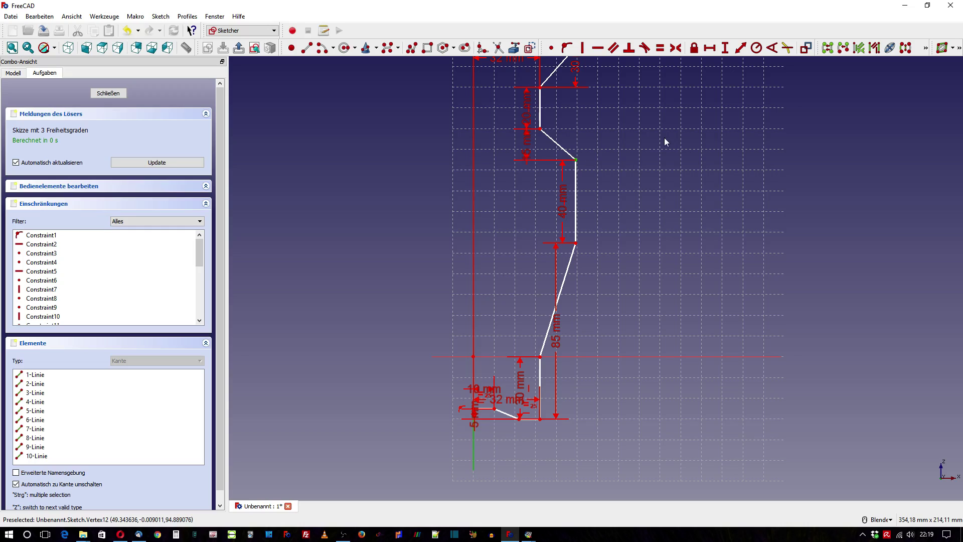
Step: Add a 27 mm horizontal distance and a 1 mm horizontal distance at the top vertex
{"action": "left_click", "coordinate": [710, 47]}
{"action": "type", "text": "27"}
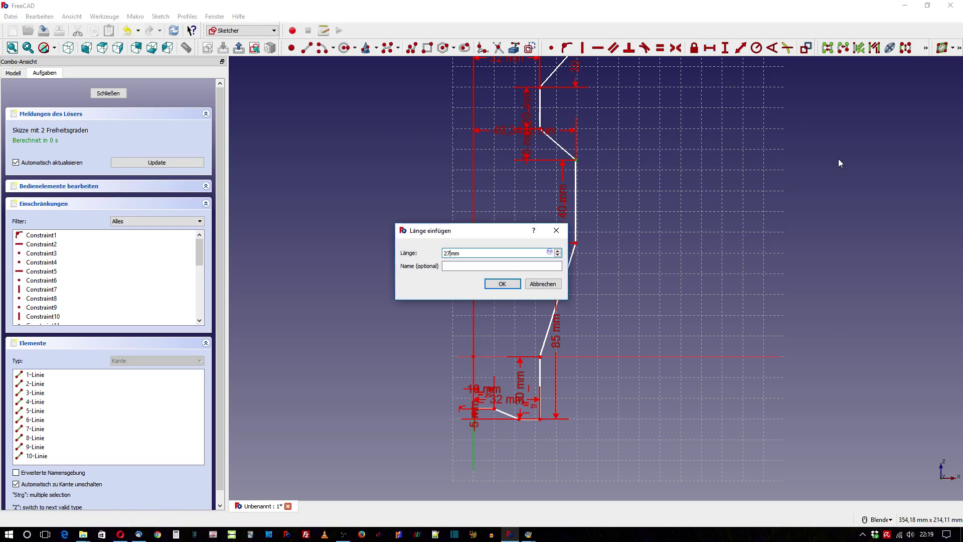
{"action": "key", "text": "Return"}
{"action": "scroll", "coordinate": [631, 378], "scroll_direction": "down", "scroll_amount": 3}
{"action": "scroll", "coordinate": [549, 130], "scroll_direction": "up", "scroll_amount": 3}
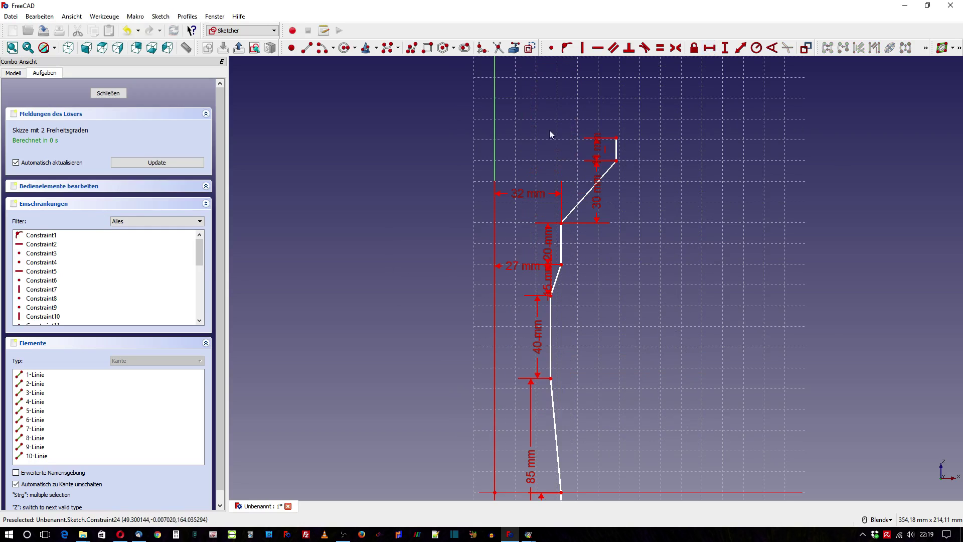
{"action": "left_click", "coordinate": [616, 137]}
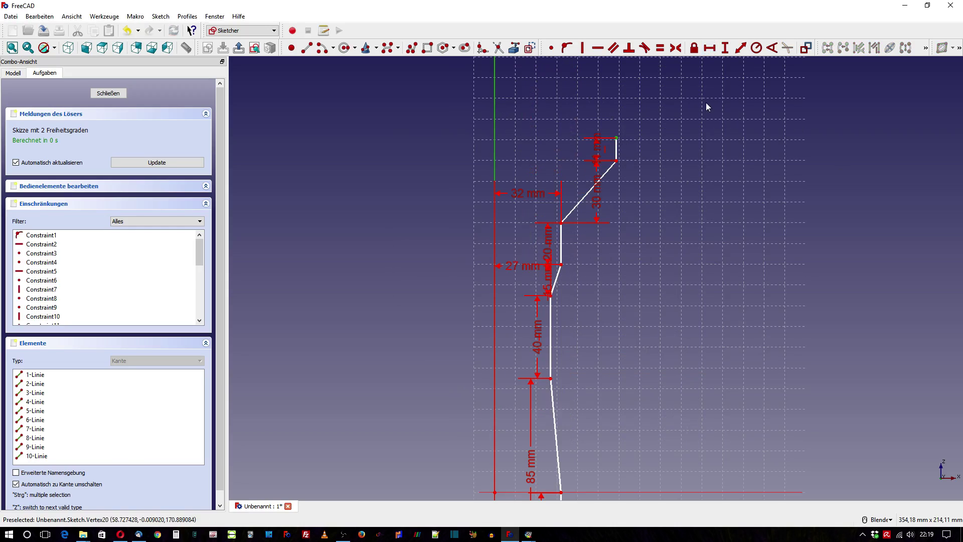
{"action": "left_click", "coordinate": [709, 47]}
{"action": "type", "text": "1mm"}
{"action": "key", "text": "Return"}
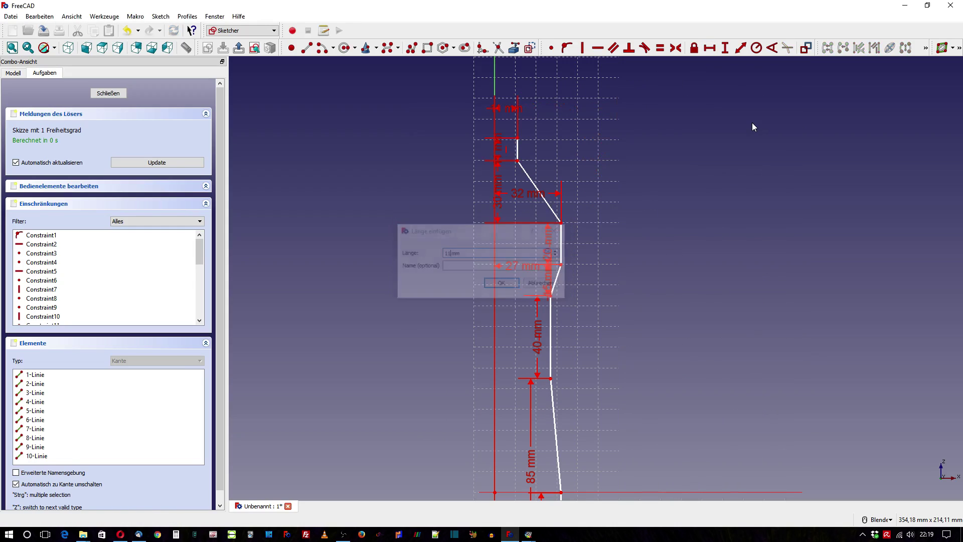
{"action": "scroll", "coordinate": [417, 134], "scroll_direction": "down", "scroll_amount": 2}
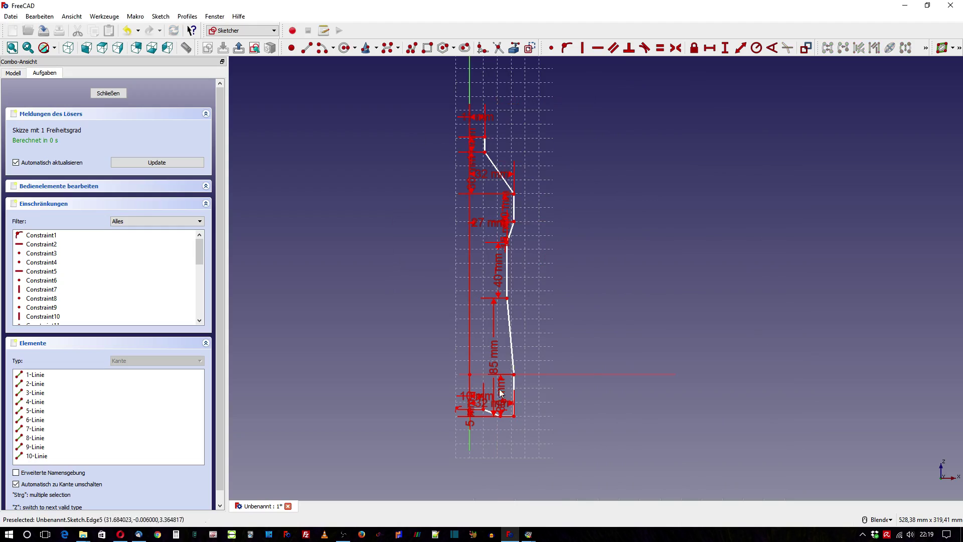
{"action": "scroll", "coordinate": [460, 401], "scroll_direction": "up", "scroll_amount": 3}
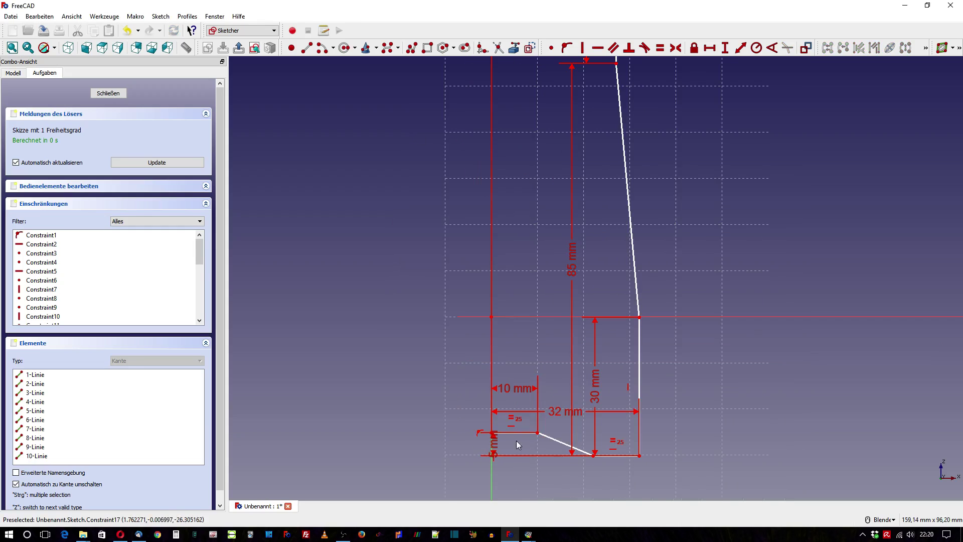
Step: Reposition the 5 mm dimension and base vertex, add the final constraint, and close the sketch
{"action": "left_click_drag", "start_coordinate": [498, 441], "coordinate": [399, 454]}
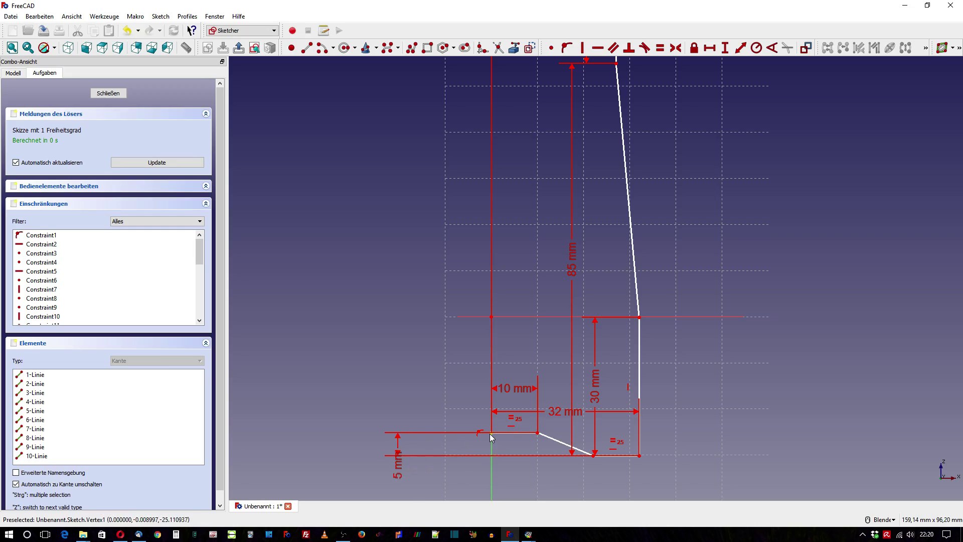
{"action": "mouse_move", "coordinate": [489, 434]}
{"action": "left_mouse_down"}
{"action": "mouse_move", "coordinate": [492, 401]}
{"action": "mouse_move", "coordinate": [491, 424]}
{"action": "left_mouse_up"}
{"action": "left_click_drag", "start_coordinate": [490, 378], "coordinate": [491, 390]}
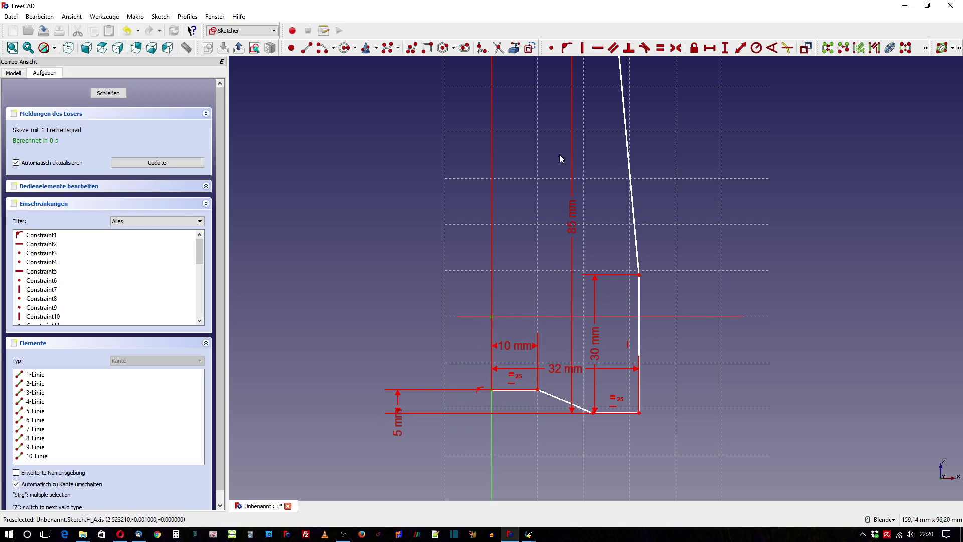
{"action": "left_click", "coordinate": [551, 48]}
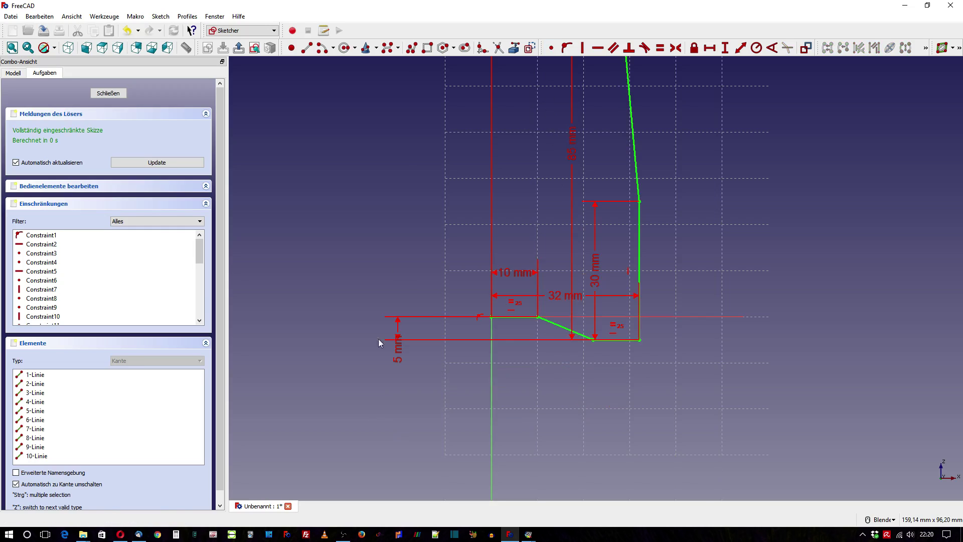
{"action": "scroll", "coordinate": [379, 391], "scroll_direction": "down", "scroll_amount": 3}
{"action": "scroll", "coordinate": [389, 421], "scroll_direction": "down", "scroll_amount": 3}
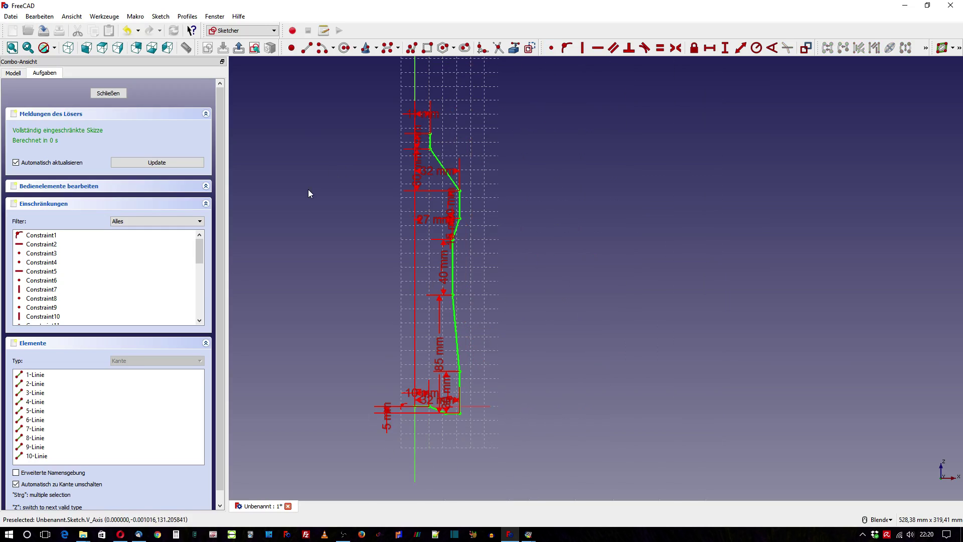
{"action": "scroll", "coordinate": [308, 188], "scroll_direction": "up", "scroll_amount": 3}
{"action": "scroll", "coordinate": [331, 199], "scroll_direction": "down", "scroll_amount": 2}
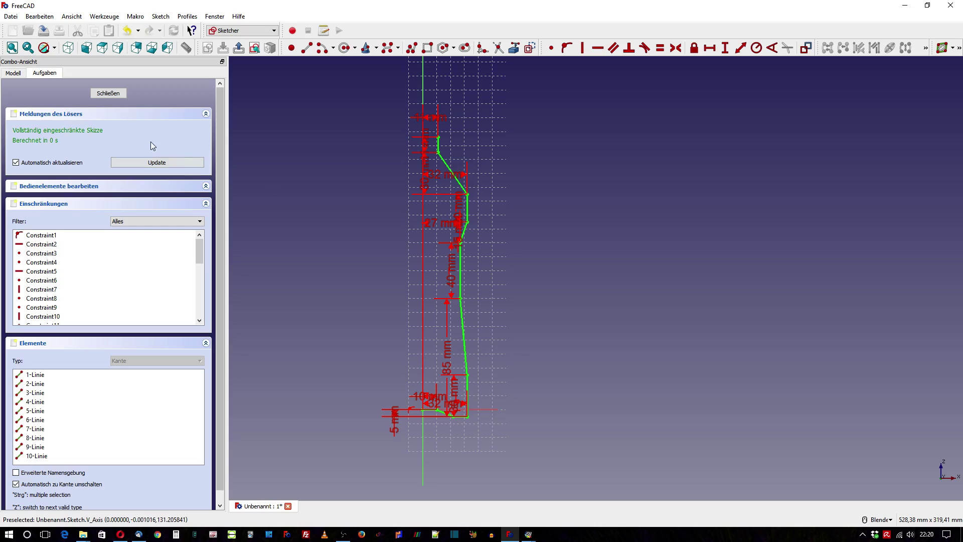
{"action": "left_click", "coordinate": [110, 93]}
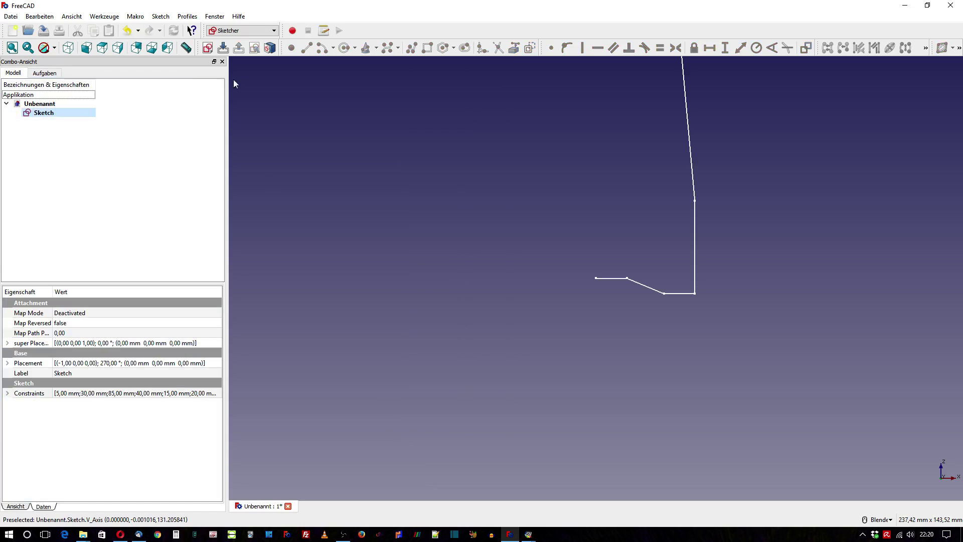
Step: In the Part workbench, revolve the sketch 360° about the Z axis into a solid
{"action": "left_click", "coordinate": [237, 30]}
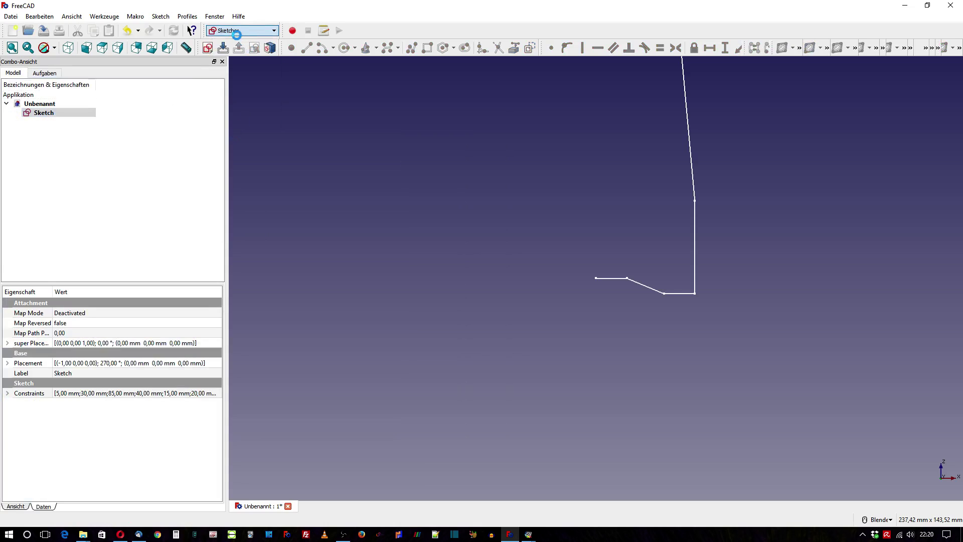
{"action": "left_click", "coordinate": [236, 33]}
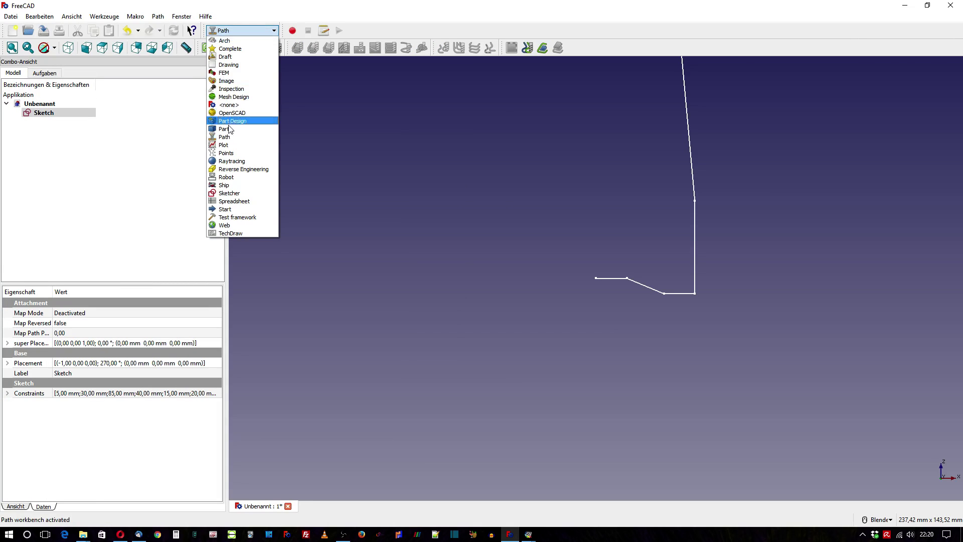
{"action": "left_click", "coordinate": [229, 129]}
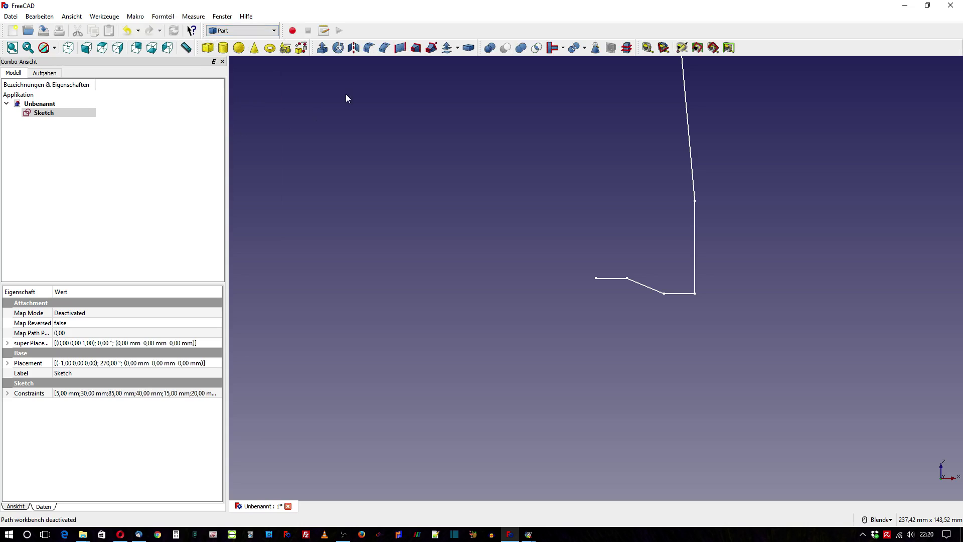
{"action": "left_click", "coordinate": [339, 48]}
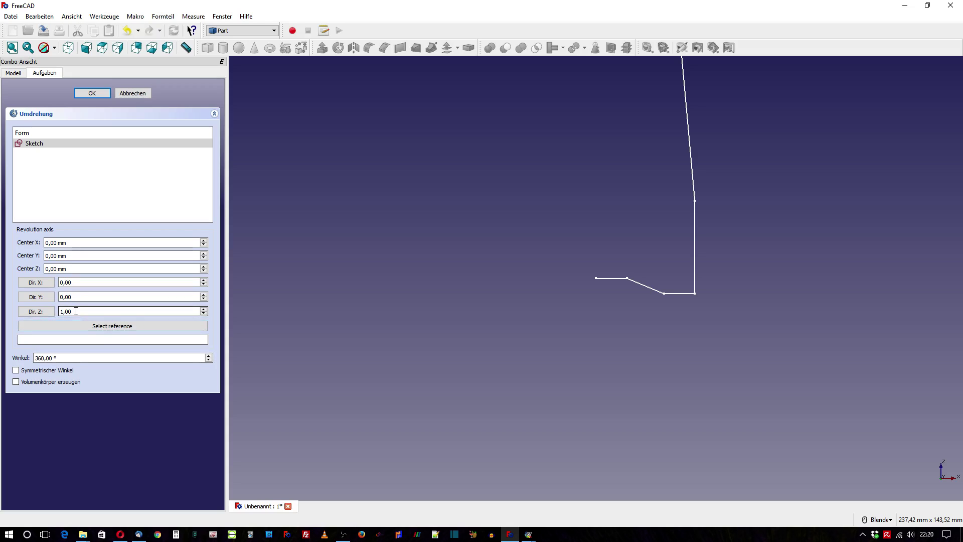
{"action": "left_click", "coordinate": [62, 358]}
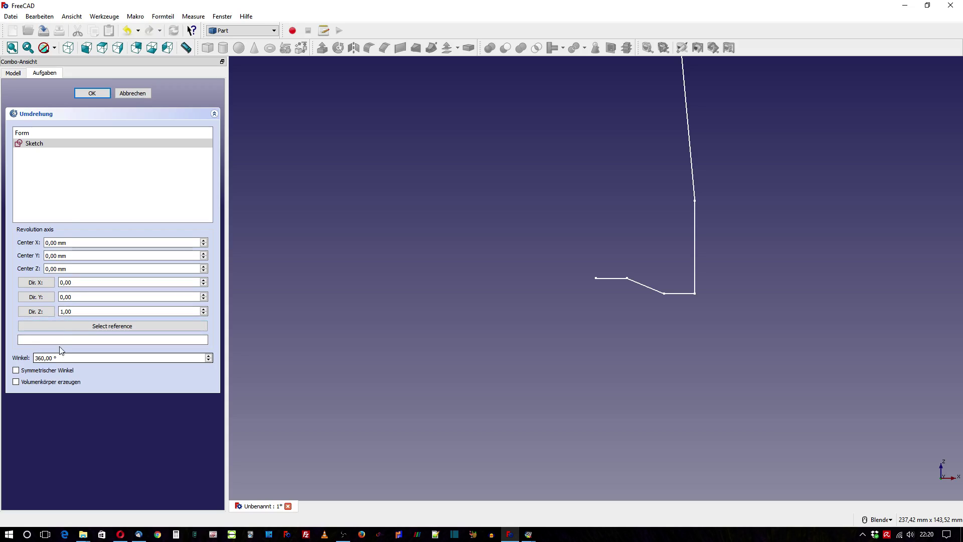
{"action": "left_click", "coordinate": [92, 94]}
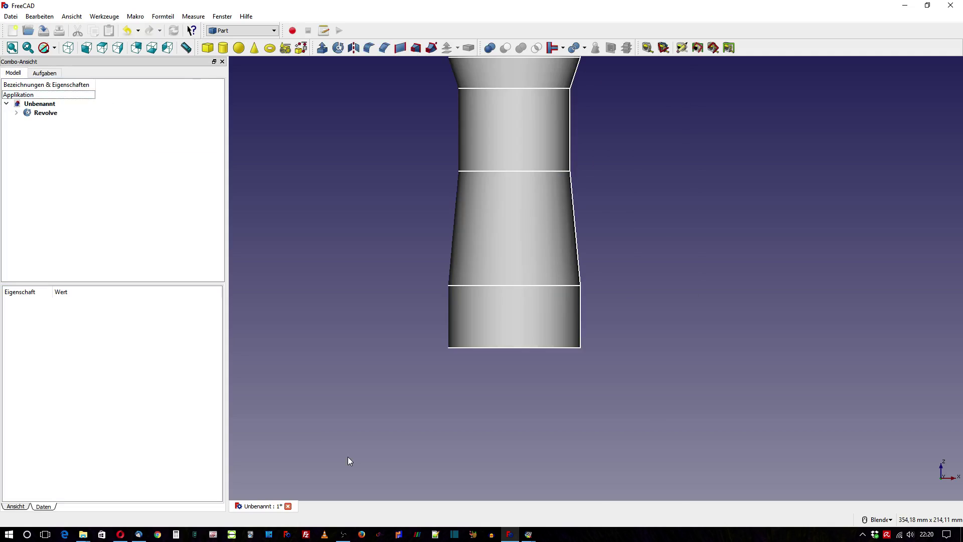
Step: Select the outer circular edges from the neck down to the bottle's bottom outer edge
{"action": "scroll", "coordinate": [348, 457], "scroll_direction": "down", "scroll_amount": 2}
{"action": "mouse_move", "coordinate": [333, 180]}
{"action": "middle_mouse_down"}
{"action": "mouse_move", "coordinate": [583, 232]}
{"action": "mouse_move", "coordinate": [526, 244]}
{"action": "mouse_move", "coordinate": [537, 245]}
{"action": "middle_mouse_up"}
{"action": "scroll", "coordinate": [635, 251], "scroll_direction": "up", "scroll_amount": 2}
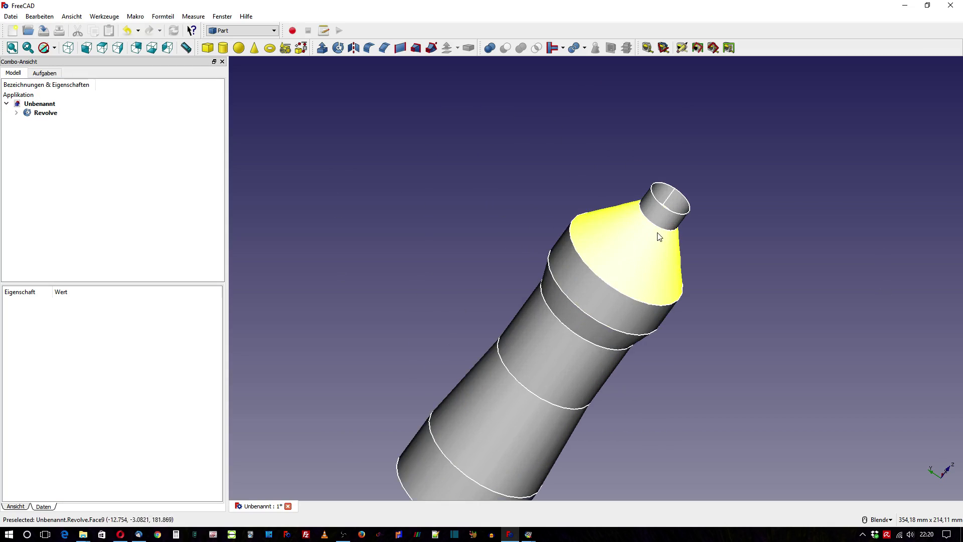
{"action": "left_click", "coordinate": [657, 227]}
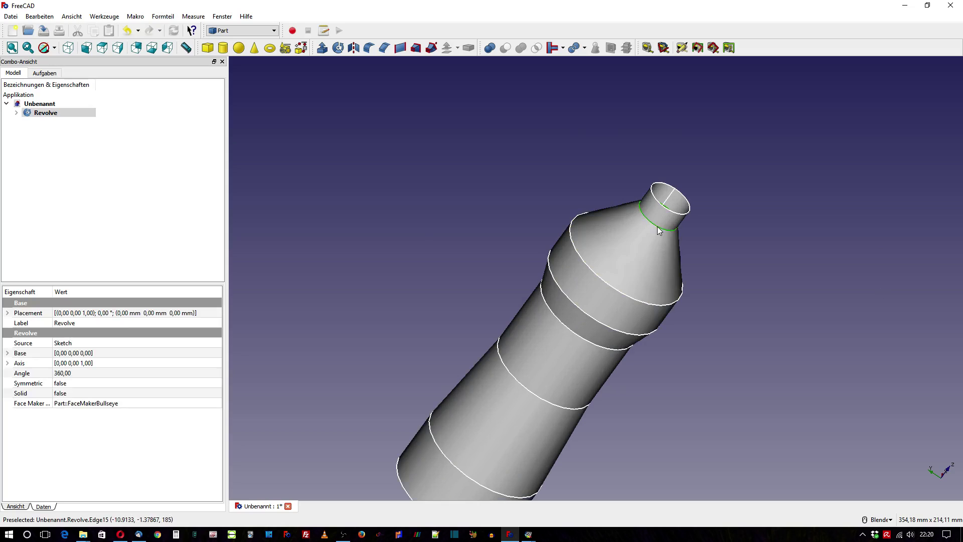
{"action": "left_click", "coordinate": [604, 280], "text": "ctrl"}
{"action": "left_click", "coordinate": [581, 308], "text": "ctrl"}
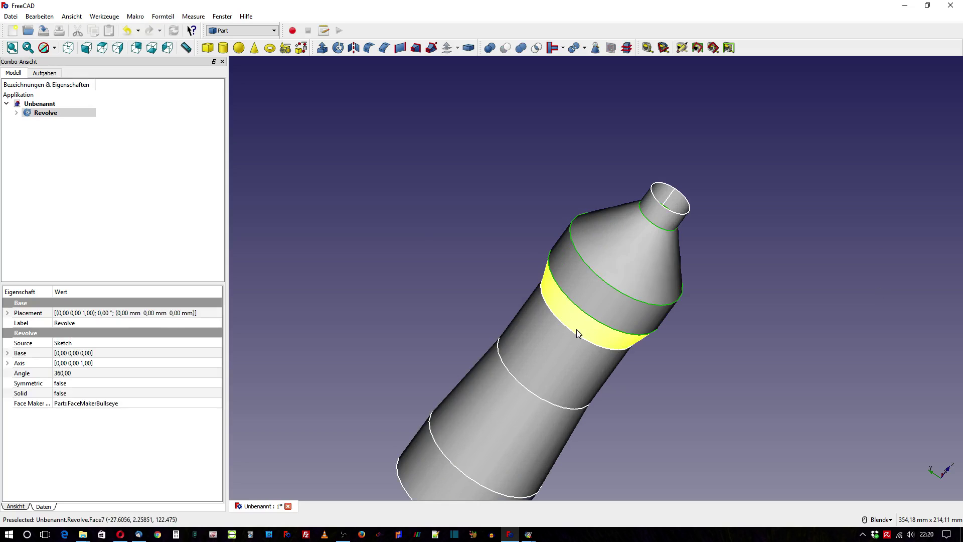
{"action": "left_click", "coordinate": [575, 334], "text": "ctrl"}
{"action": "left_click", "coordinate": [513, 377], "text": "ctrl"}
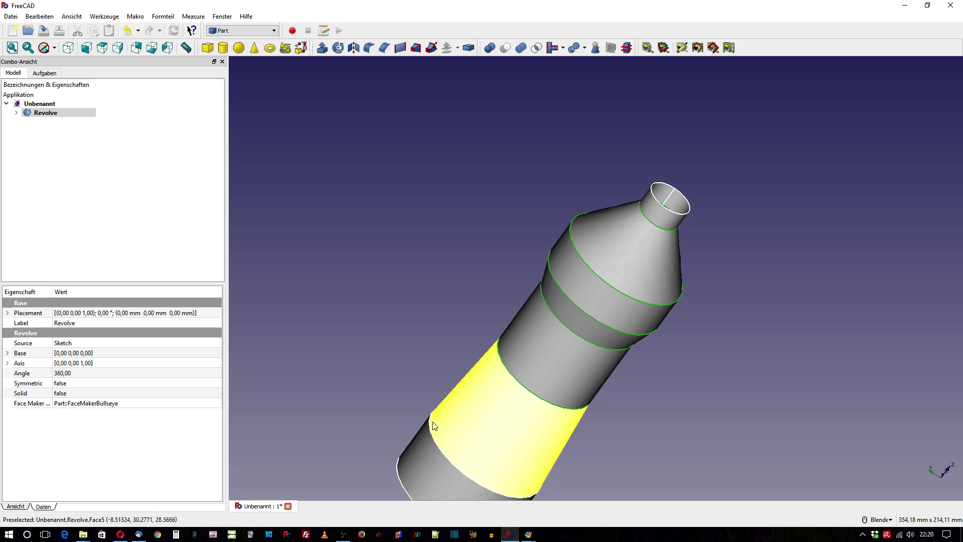
{"action": "left_click", "coordinate": [431, 435], "text": "ctrl"}
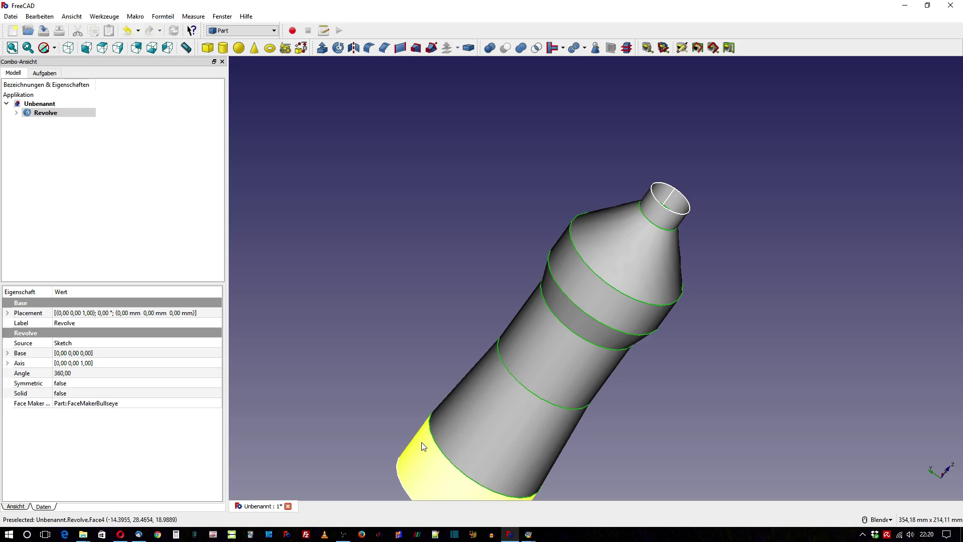
{"action": "left_click", "coordinate": [398, 474], "text": "ctrl"}
Step: Turn the bottle to its base and add the inner and innermost bottom rings
{"action": "middle_click_drag", "start_coordinate": [384, 382], "coordinate": [495, 299]}
{"action": "scroll", "coordinate": [672, 222], "scroll_direction": "up", "scroll_amount": 3}
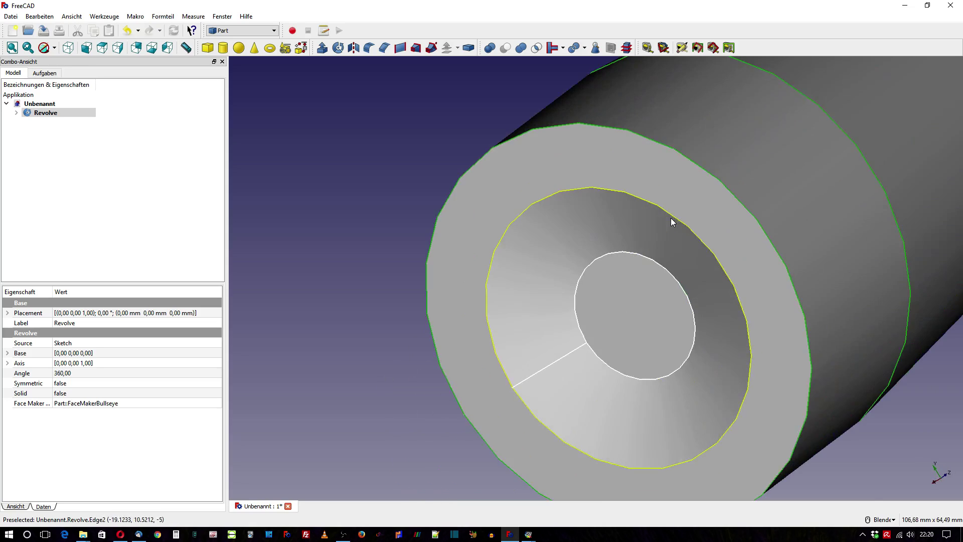
{"action": "scroll", "coordinate": [672, 222], "scroll_direction": "up", "scroll_amount": 2}
{"action": "left_click", "coordinate": [673, 214], "text": "ctrl"}
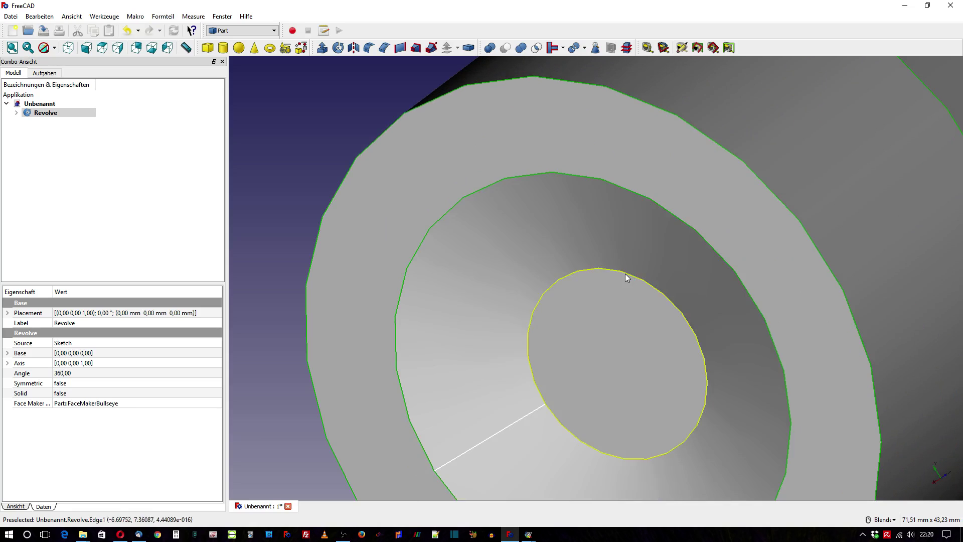
{"action": "left_click", "coordinate": [625, 274], "text": "ctrl"}
Step: Round the selected bottle edges with a fillet of radius 5
{"action": "left_click", "coordinate": [369, 48]}
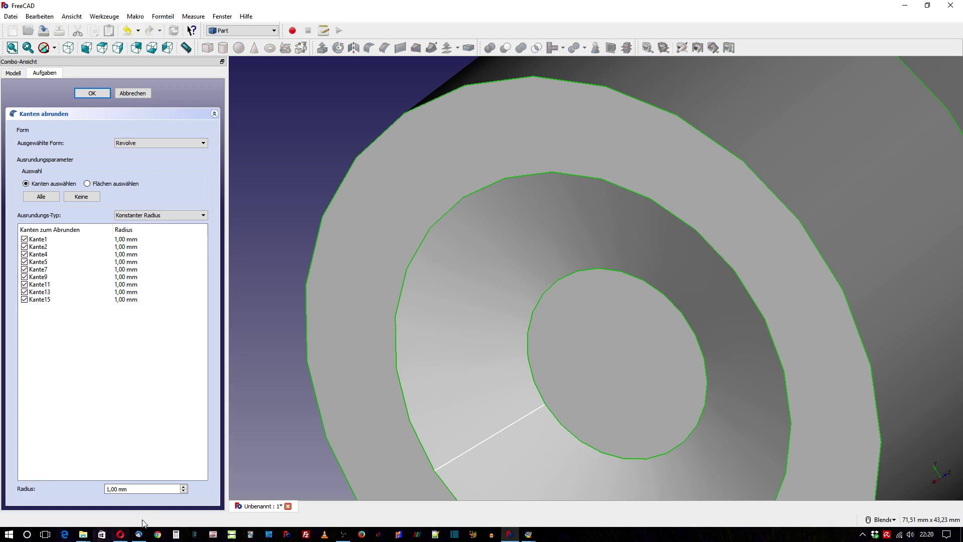
{"action": "left_click_drag", "start_coordinate": [132, 489], "coordinate": [99, 485]}
{"action": "type", "text": "5"}
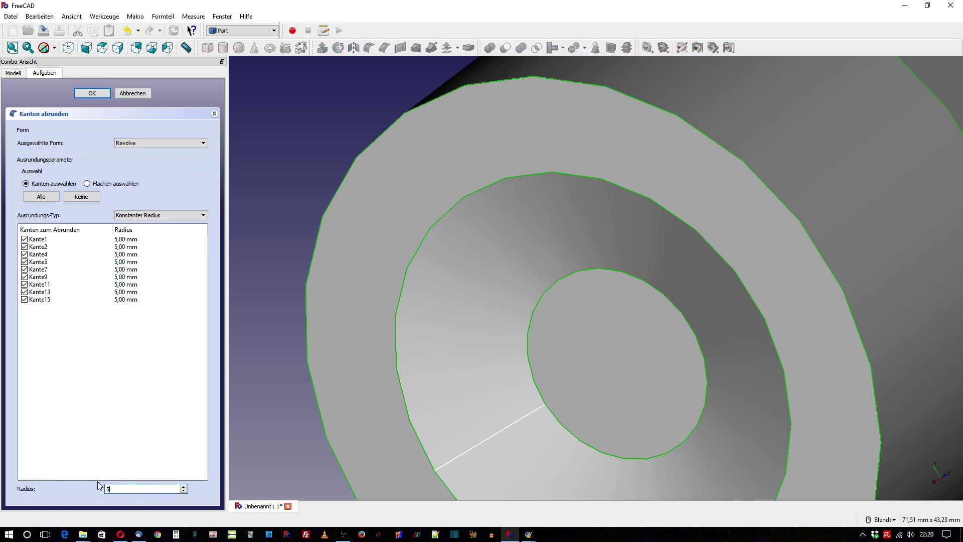
{"action": "left_click", "coordinate": [102, 97]}
Step: Zoom and orbit so the whole bottle lies diagonally in view
{"action": "scroll", "coordinate": [377, 318], "scroll_direction": "down", "scroll_amount": 5}
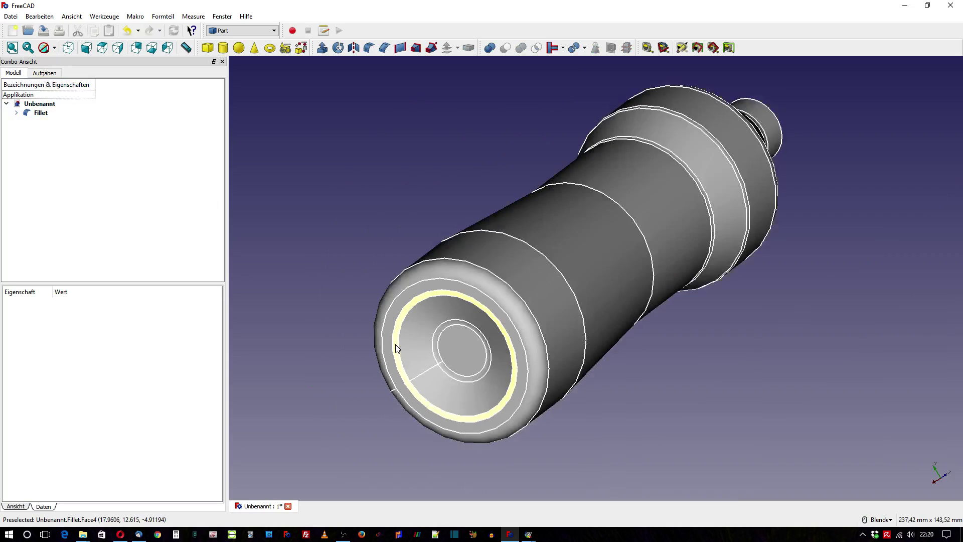
{"action": "mouse_move", "coordinate": [376, 318]}
{"action": "middle_mouse_down"}
{"action": "mouse_move", "coordinate": [618, 131]}
{"action": "mouse_move", "coordinate": [556, 153]}
{"action": "mouse_move", "coordinate": [570, 162]}
{"action": "middle_mouse_up"}
{"action": "scroll", "coordinate": [534, 165], "scroll_direction": "down", "scroll_amount": 3}
{"action": "scroll", "coordinate": [552, 244], "scroll_direction": "up", "scroll_amount": 5}
{"action": "scroll", "coordinate": [551, 244], "scroll_direction": "down", "scroll_amount": 1}
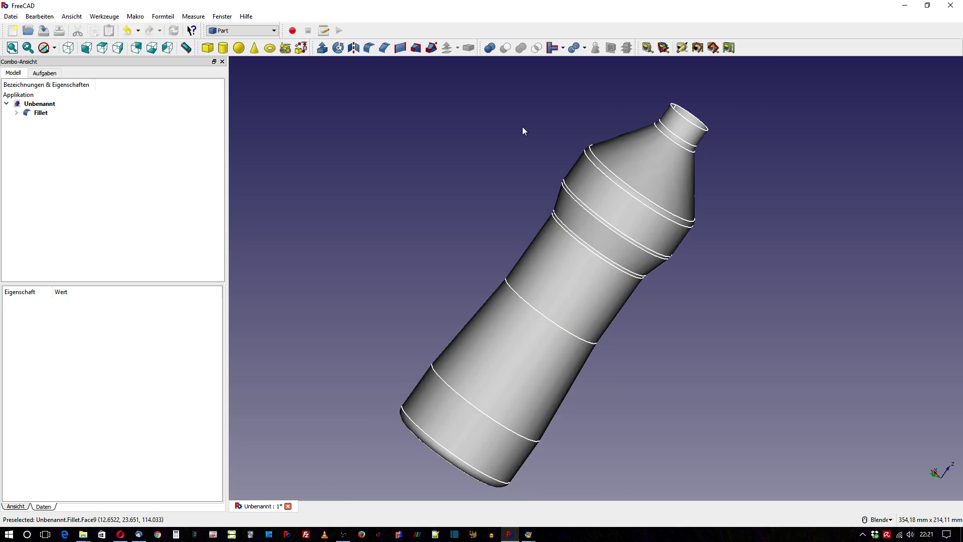
{"action": "scroll", "coordinate": [497, 138], "scroll_direction": "up", "scroll_amount": 2}
{"action": "mouse_move", "coordinate": [469, 146]}
{"action": "middle_mouse_down"}
{"action": "mouse_move", "coordinate": [592, 131]}
{"action": "mouse_move", "coordinate": [576, 124]}
{"action": "mouse_move", "coordinate": [507, 217]}
{"action": "middle_mouse_up"}
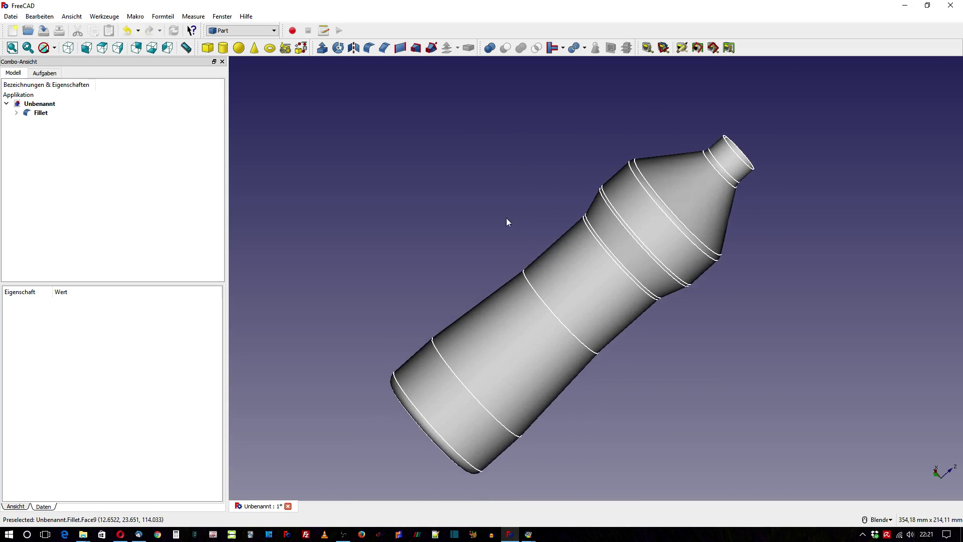
Step: Select the bottle's middle face to inspect it, then clear the selection
{"action": "left_click", "coordinate": [583, 275]}
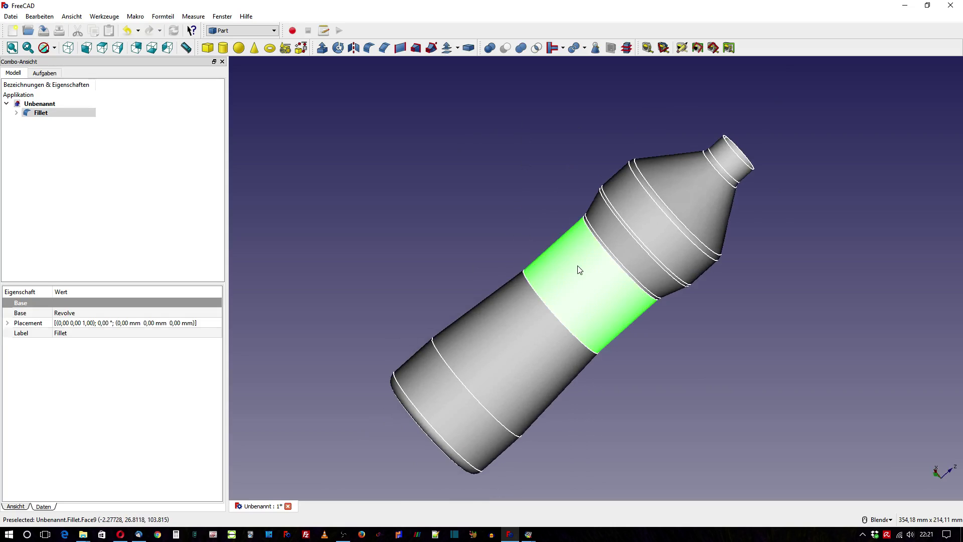
{"action": "left_click", "coordinate": [567, 276]}
{"action": "left_click", "coordinate": [584, 276]}
{"action": "left_click", "coordinate": [705, 347]}
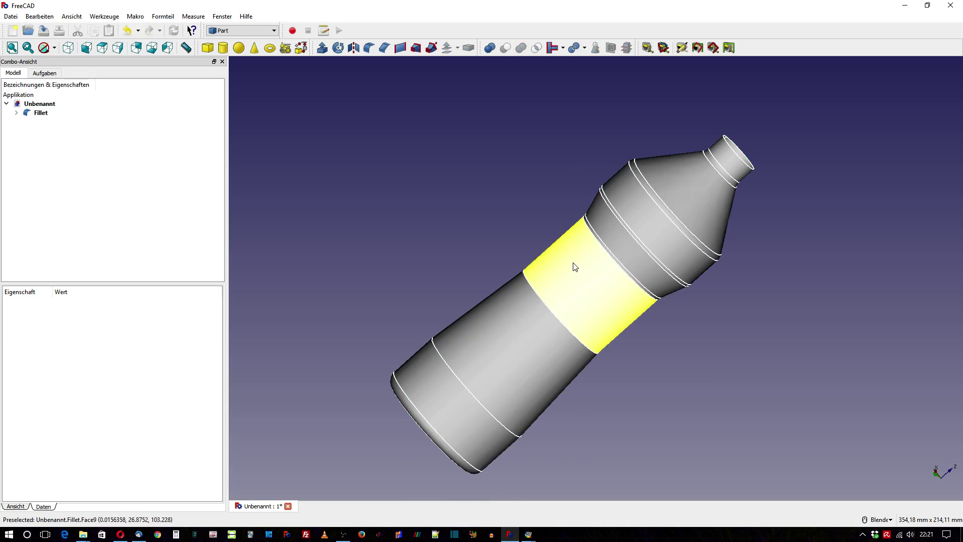
{"action": "left_click", "coordinate": [578, 277]}
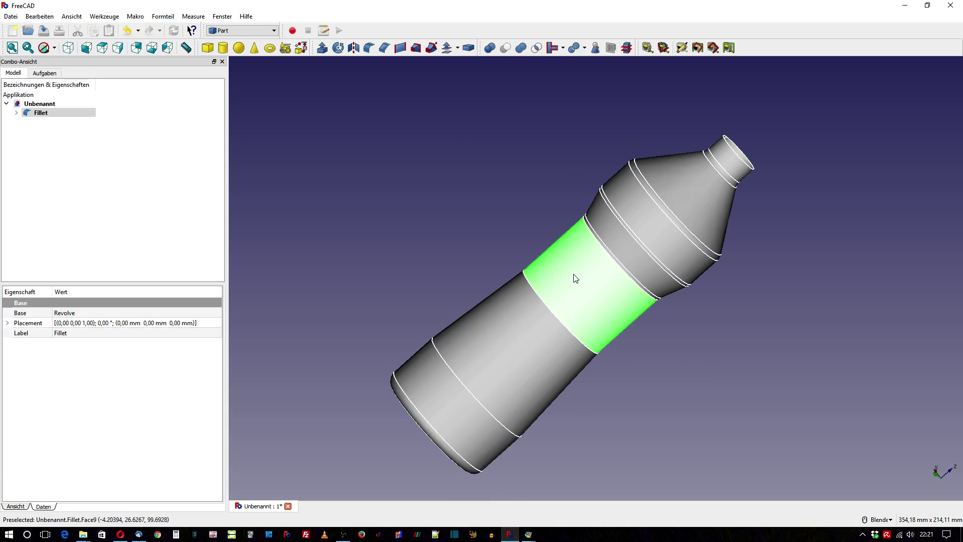
{"action": "left_click", "coordinate": [500, 194]}
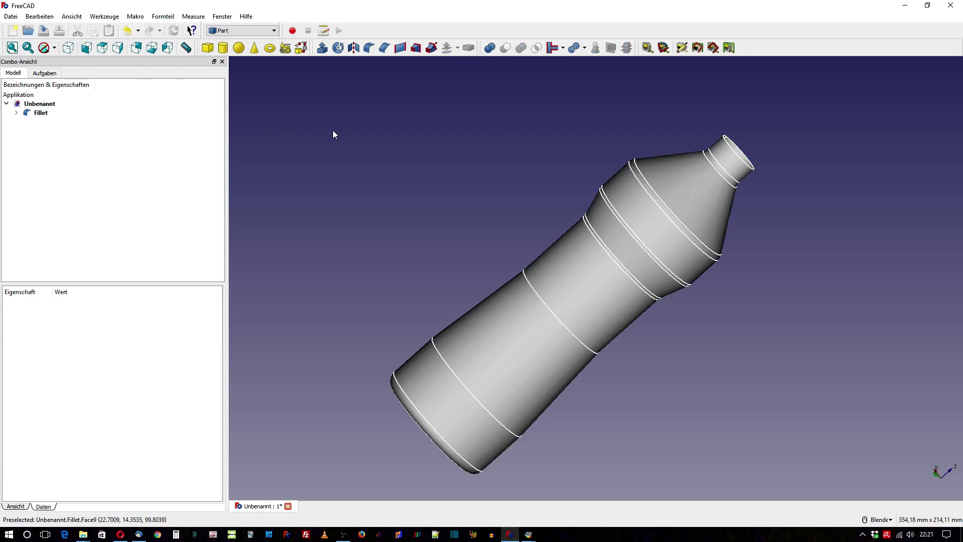
Step: Add a cylinder and switch the display to wireframe
{"action": "left_click", "coordinate": [226, 50]}
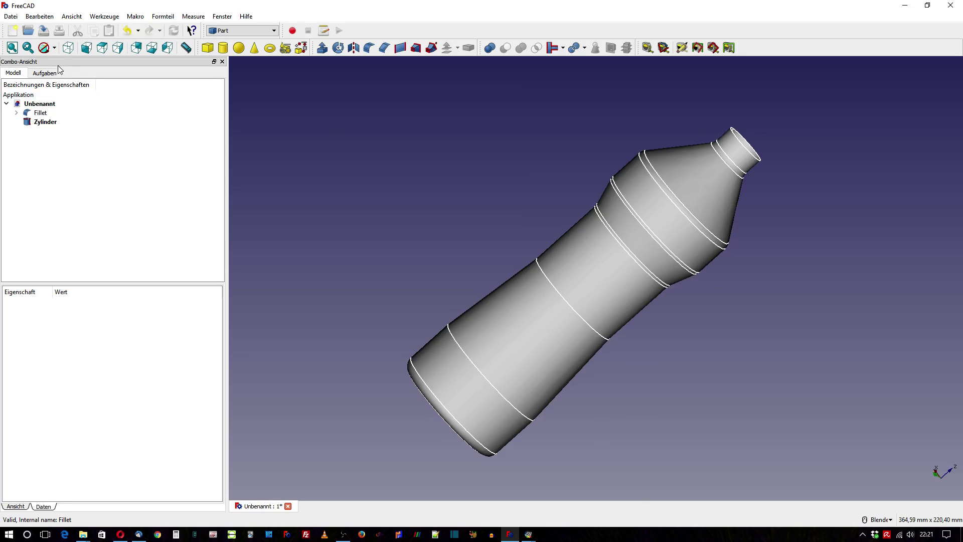
{"action": "left_click", "coordinate": [55, 48]}
{"action": "left_click", "coordinate": [74, 95]}
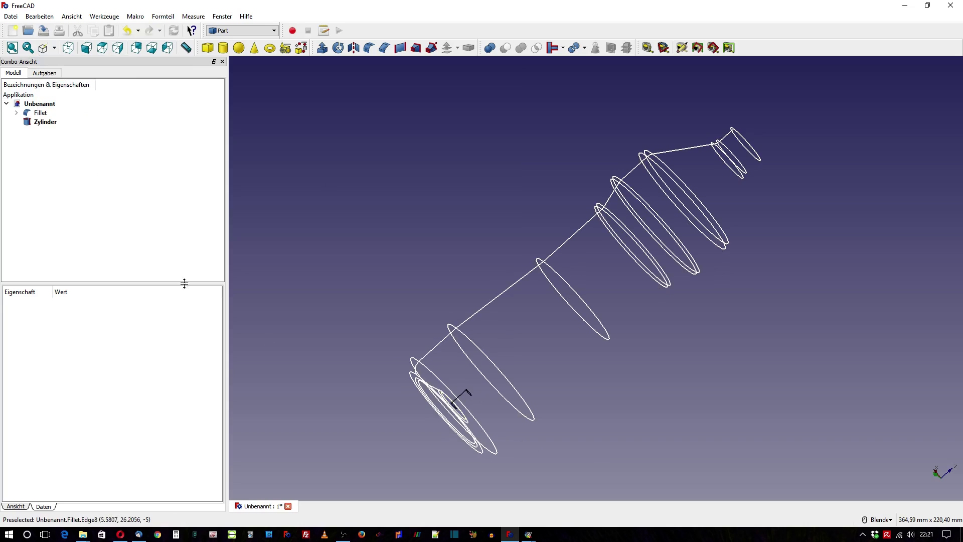
Step: Give the Zylinder a radius of 10 mm and a height of 200 mm
{"action": "left_click", "coordinate": [53, 123]}
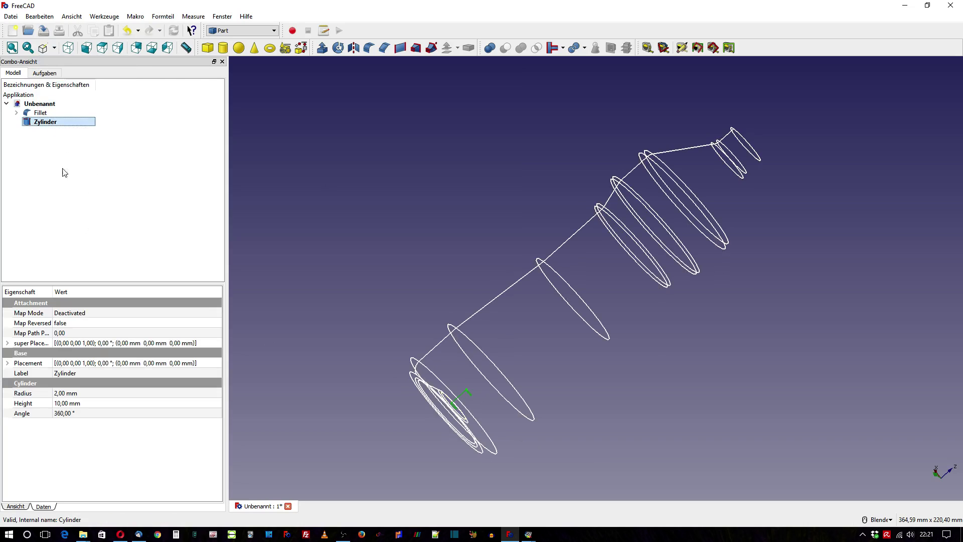
{"action": "left_click", "coordinate": [79, 394]}
{"action": "type", "text": "10"}
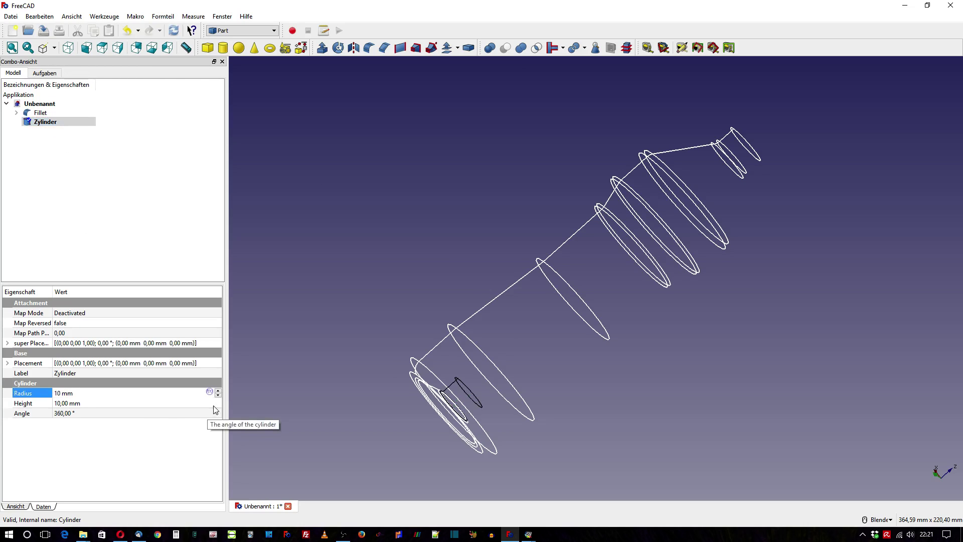
{"action": "left_click", "coordinate": [122, 402]}
{"action": "type", "text": "2"}
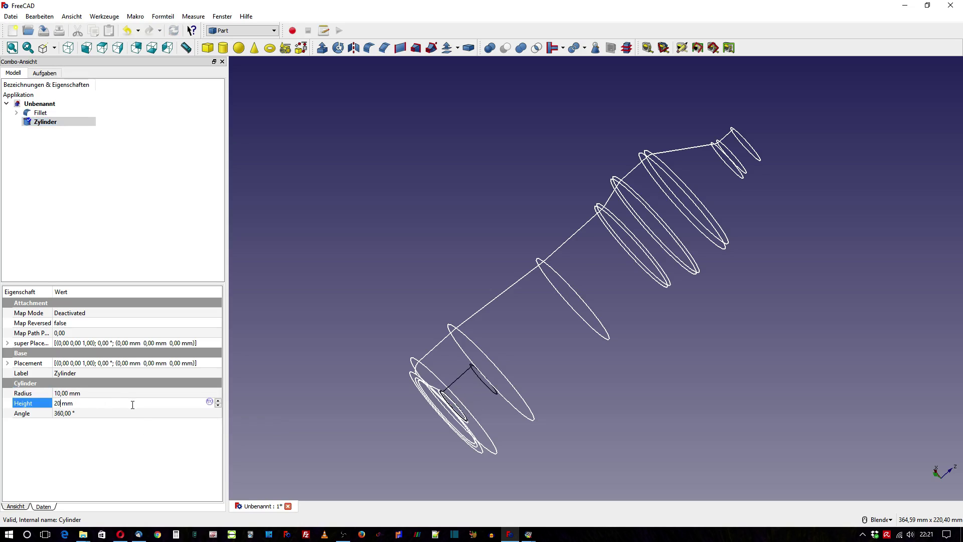
{"action": "type", "text": "00"}
{"action": "left_click", "coordinate": [336, 251]}
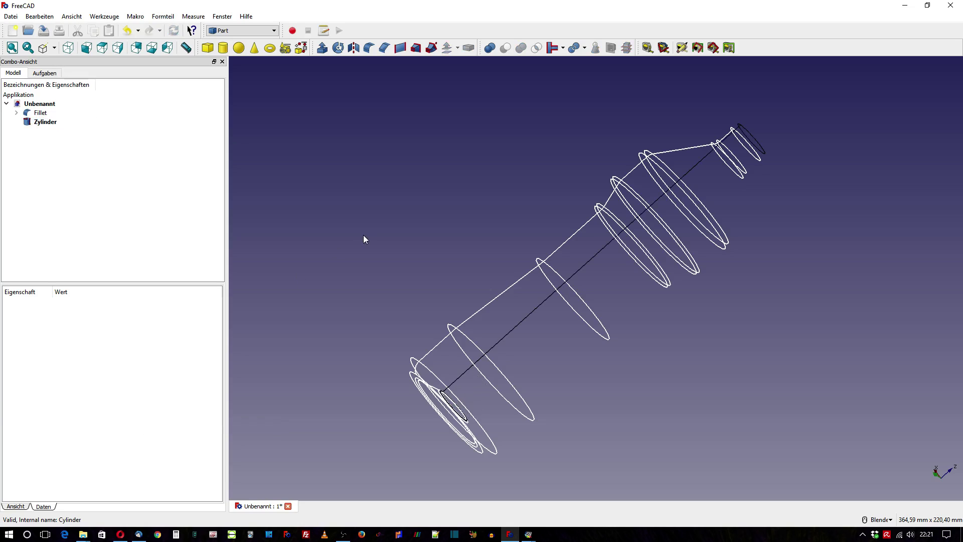
{"action": "left_click", "coordinate": [48, 122]}
Step: Rotate the cylinder 90° about the axis (1,0,0)
{"action": "left_click", "coordinate": [8, 363]}
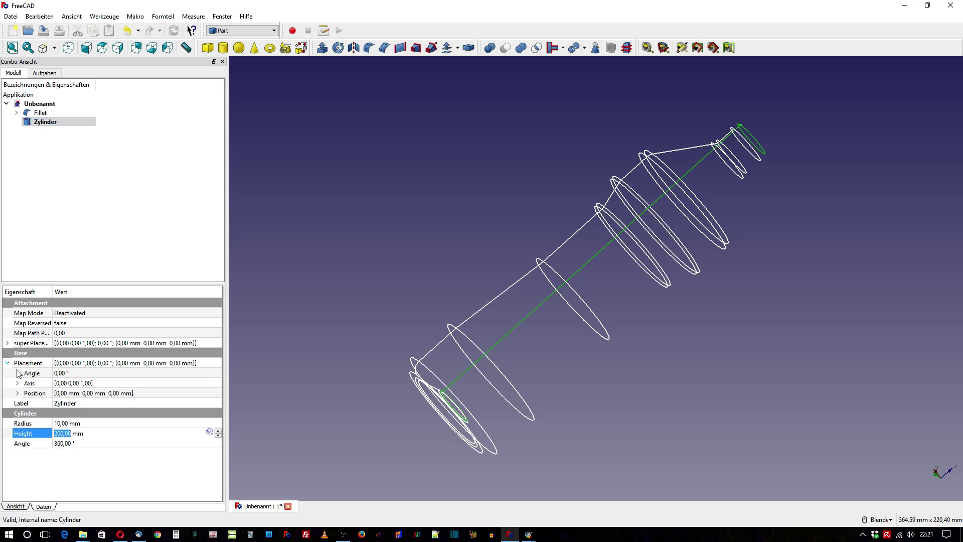
{"action": "left_click", "coordinate": [18, 383]}
{"action": "left_click", "coordinate": [71, 393]}
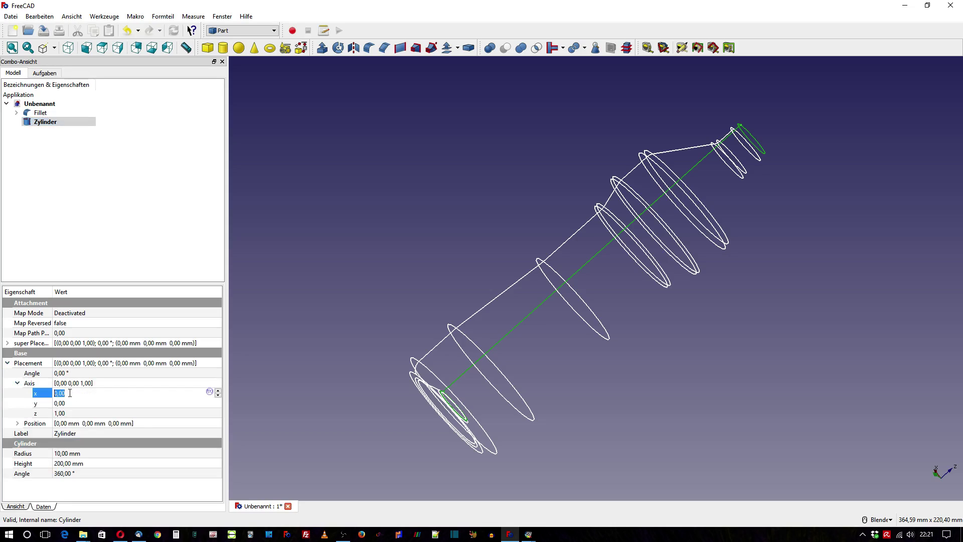
{"action": "type", "text": "1"}
{"action": "left_click", "coordinate": [84, 412]}
{"action": "type", "text": "0"}
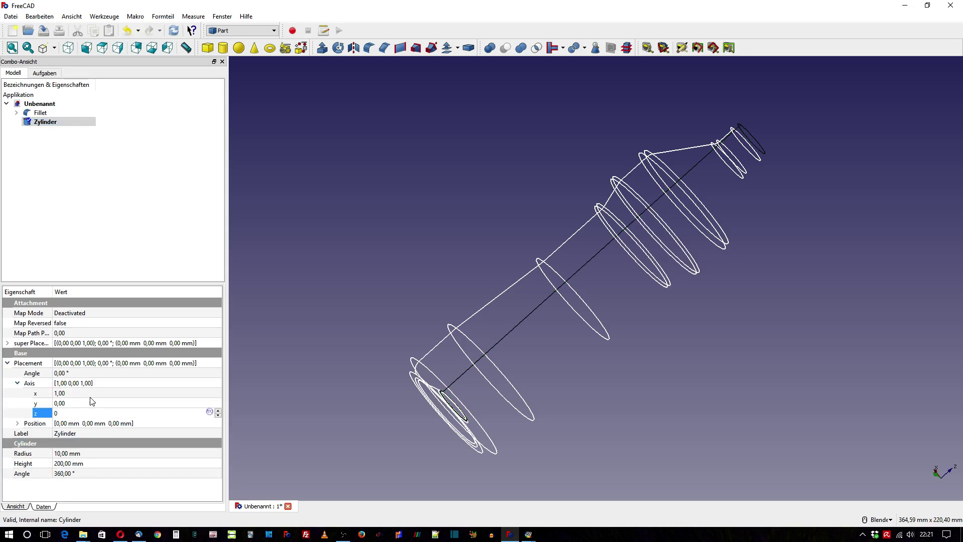
{"action": "left_click", "coordinate": [79, 373]}
{"action": "type", "text": "9"}
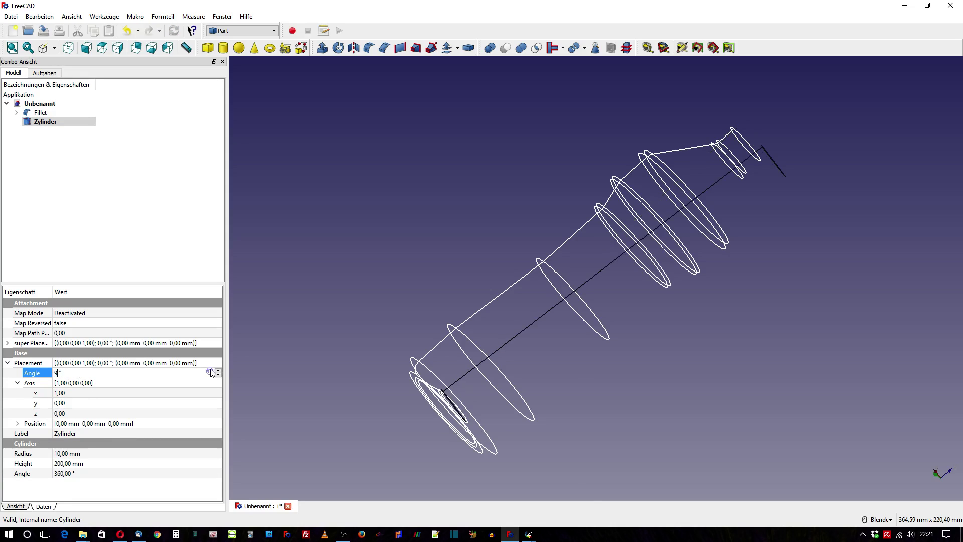
{"action": "type", "text": "0"}
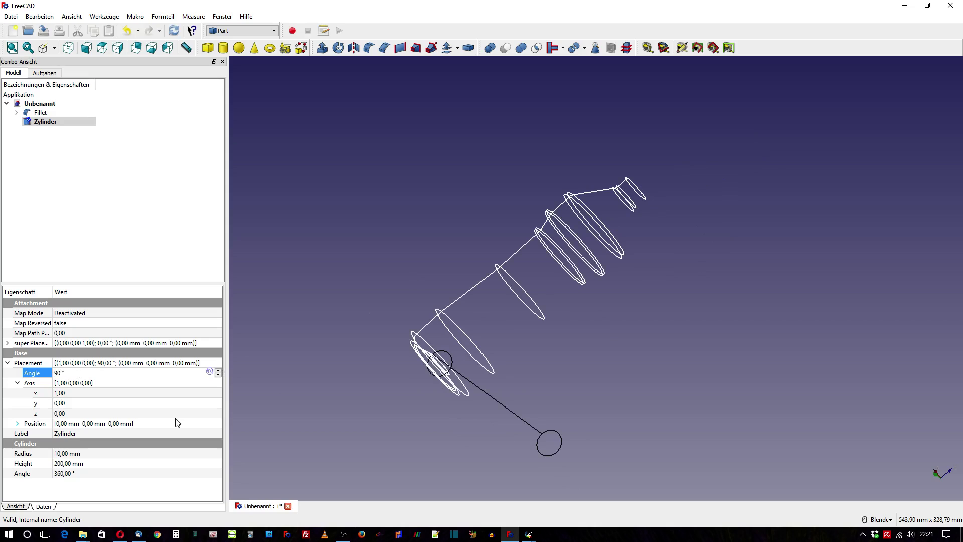
Step: Position the cylinder at y 100 mm, z 100 mm and return to shaded display
{"action": "left_click", "coordinate": [18, 423]}
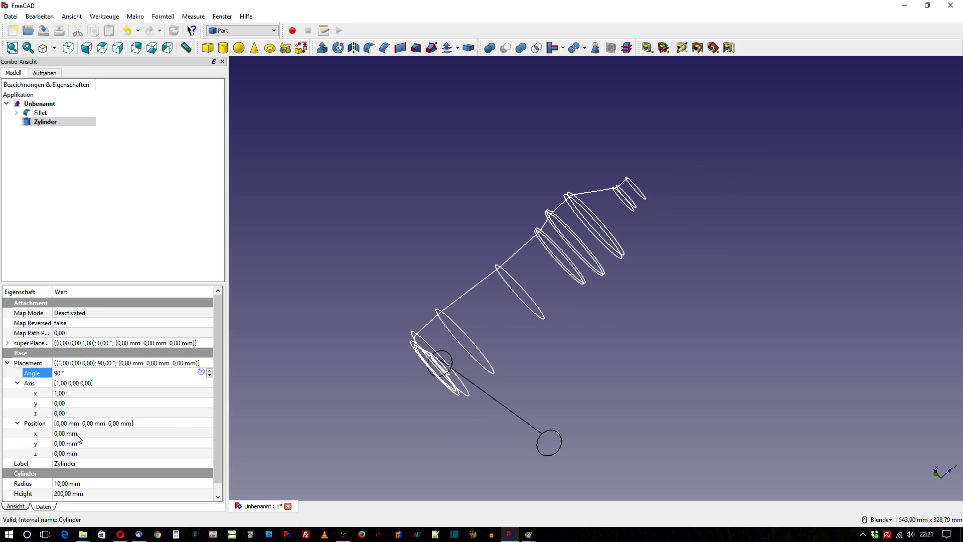
{"action": "left_click", "coordinate": [80, 448]}
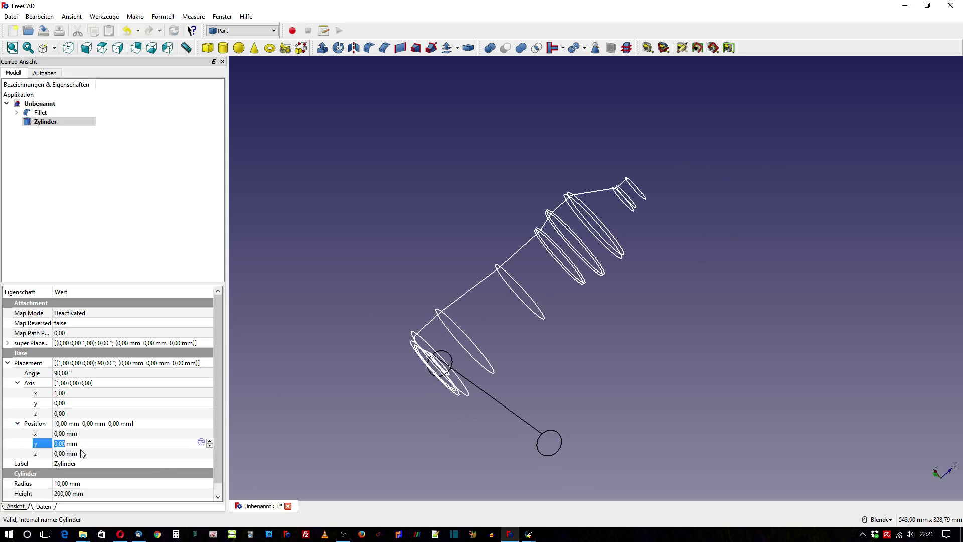
{"action": "type", "text": "100"}
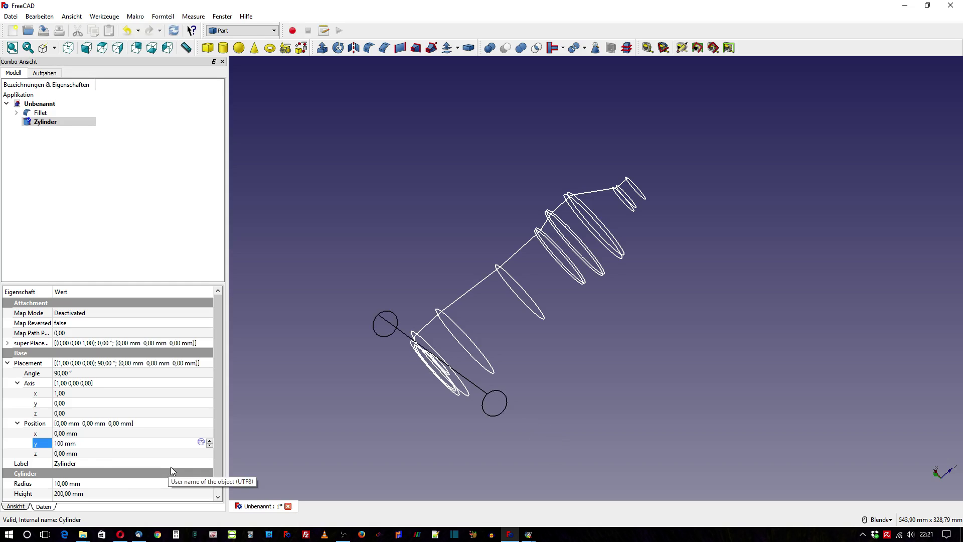
{"action": "key", "text": "Tab"}
{"action": "type", "text": "1"}
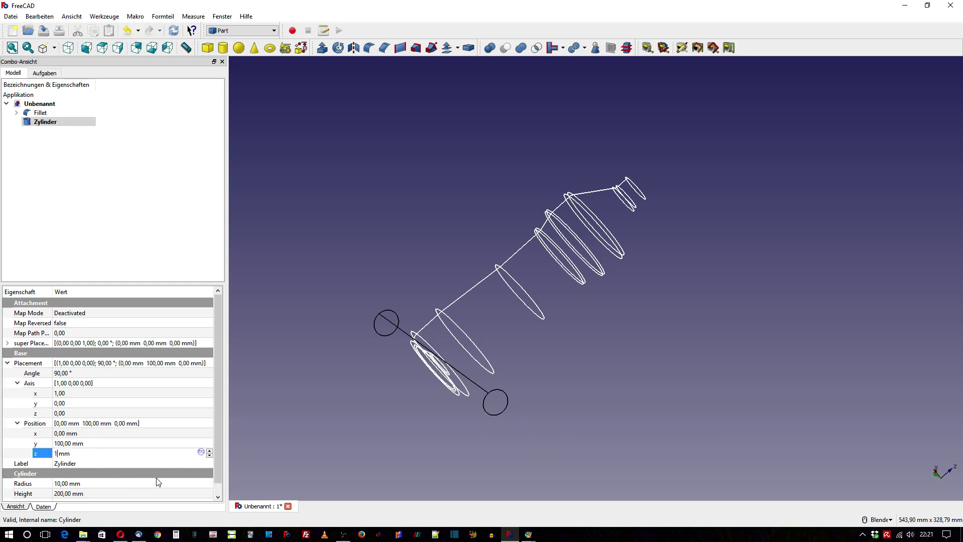
{"action": "type", "text": "00"}
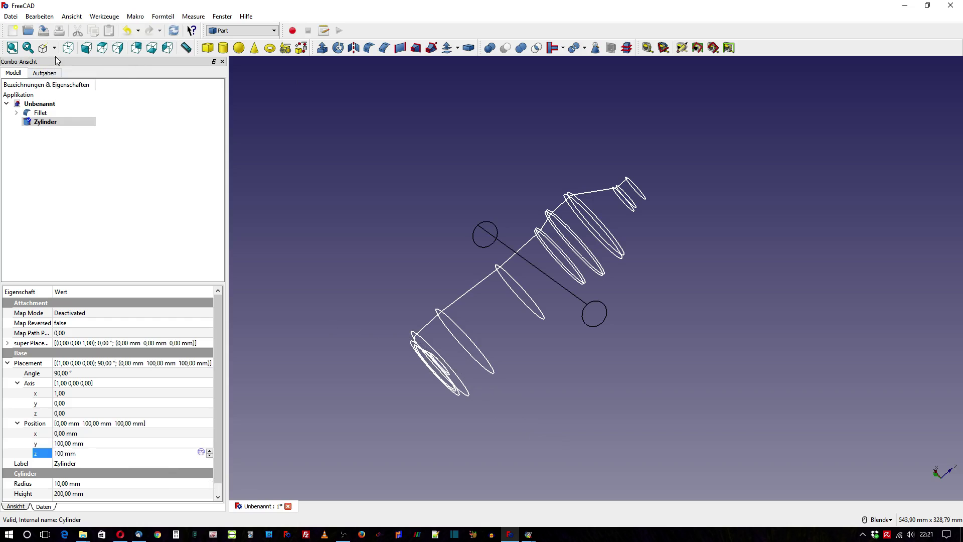
{"action": "left_click", "coordinate": [53, 48]}
{"action": "left_click", "coordinate": [78, 81]}
Step: Make a simple copy of the Fillet bottle and select it with the Zylinder
{"action": "mouse_move", "coordinate": [571, 218]}
{"action": "middle_mouse_down"}
{"action": "mouse_move", "coordinate": [470, 177]}
{"action": "mouse_move", "coordinate": [469, 189]}
{"action": "middle_mouse_up"}
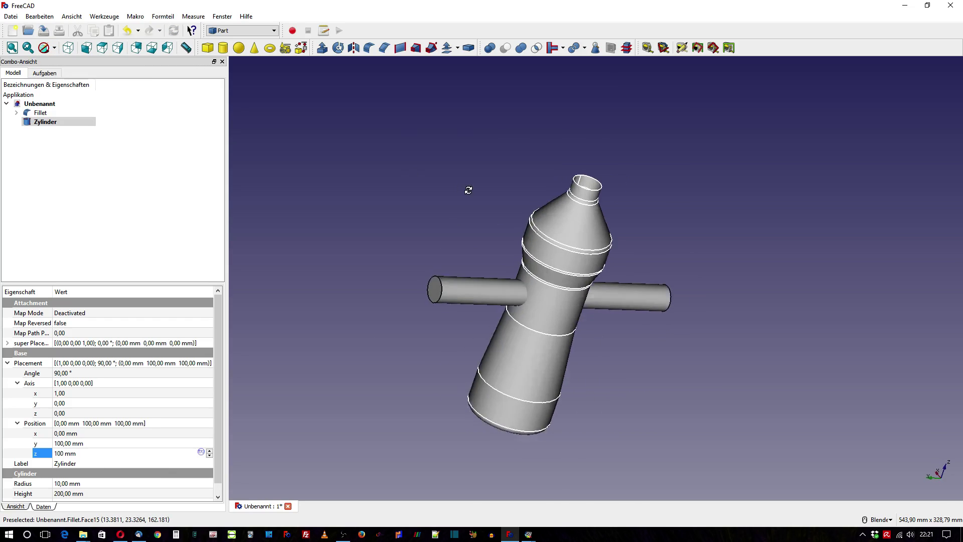
{"action": "left_click", "coordinate": [56, 112]}
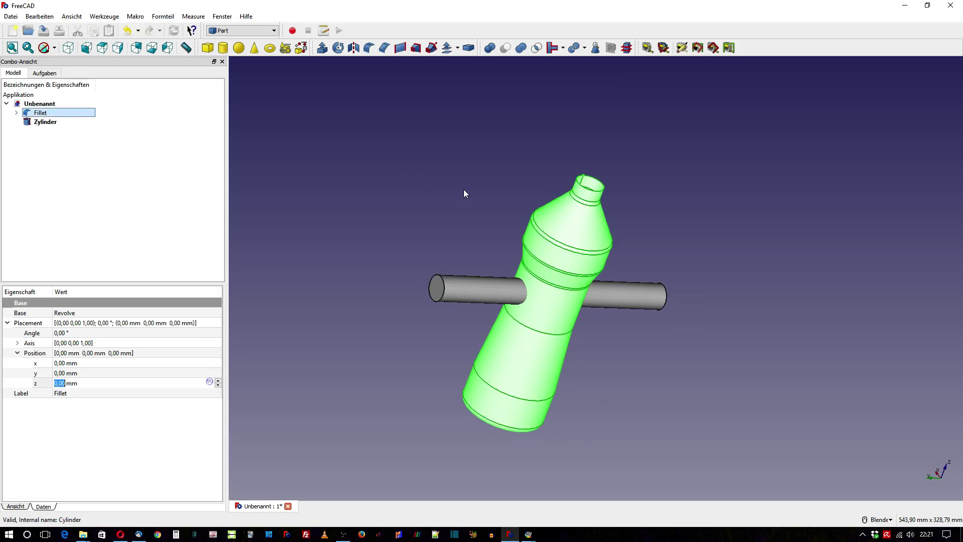
{"action": "left_click", "coordinate": [163, 16]}
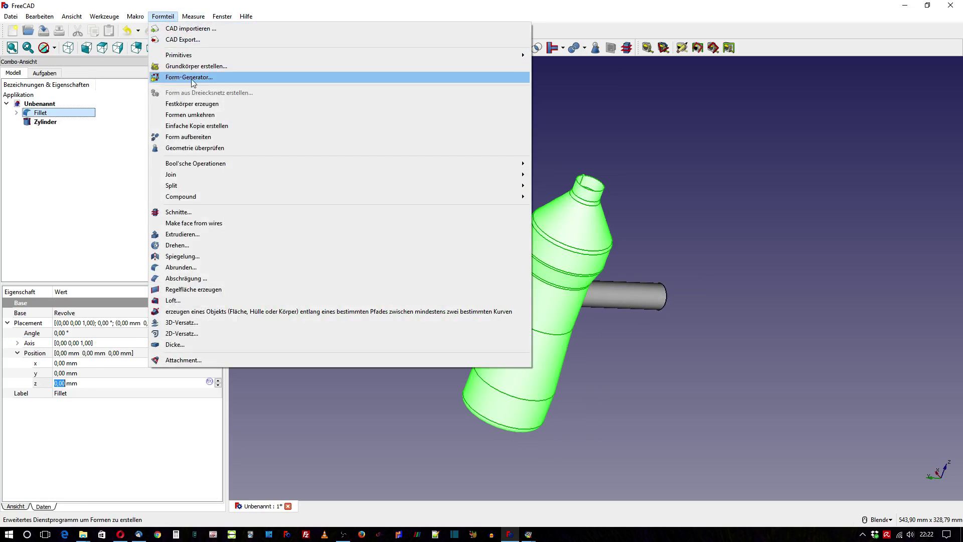
{"action": "left_click", "coordinate": [195, 125]}
{"action": "left_click", "coordinate": [44, 131]}
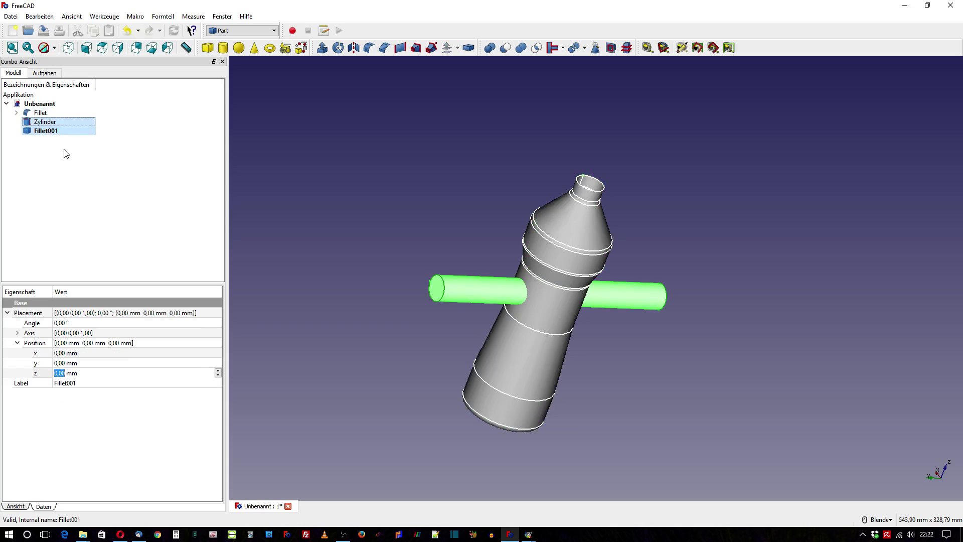
Step: Intersect the bottle copy with the cylinder into Common, keeping the Fillet bottle visible
{"action": "left_click", "coordinate": [521, 48]}
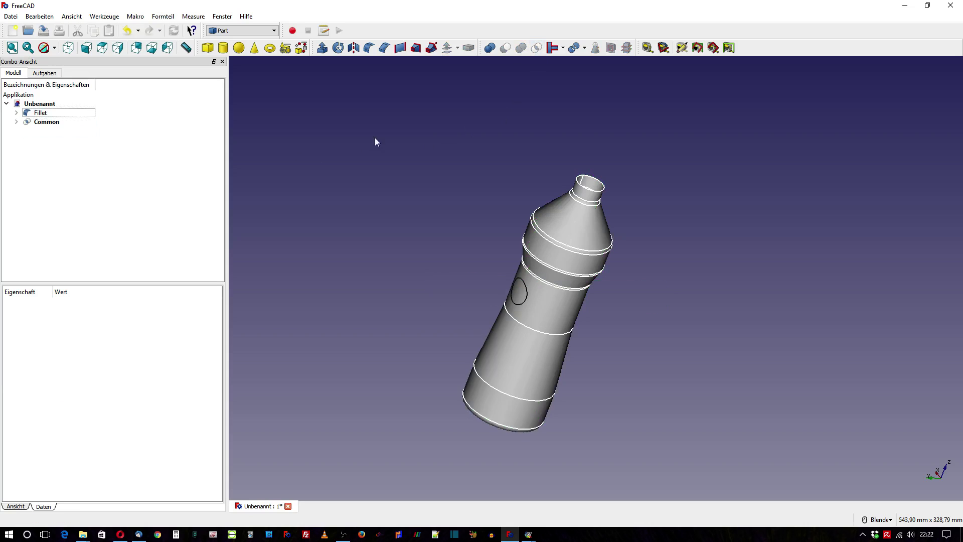
{"action": "left_click", "coordinate": [53, 125]}
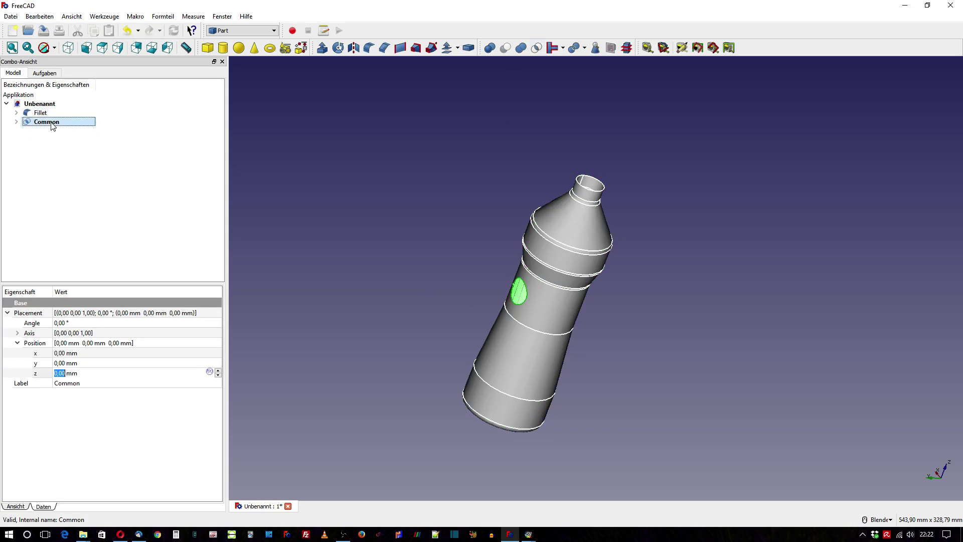
{"action": "middle_click_drag", "start_coordinate": [432, 214], "coordinate": [365, 269]}
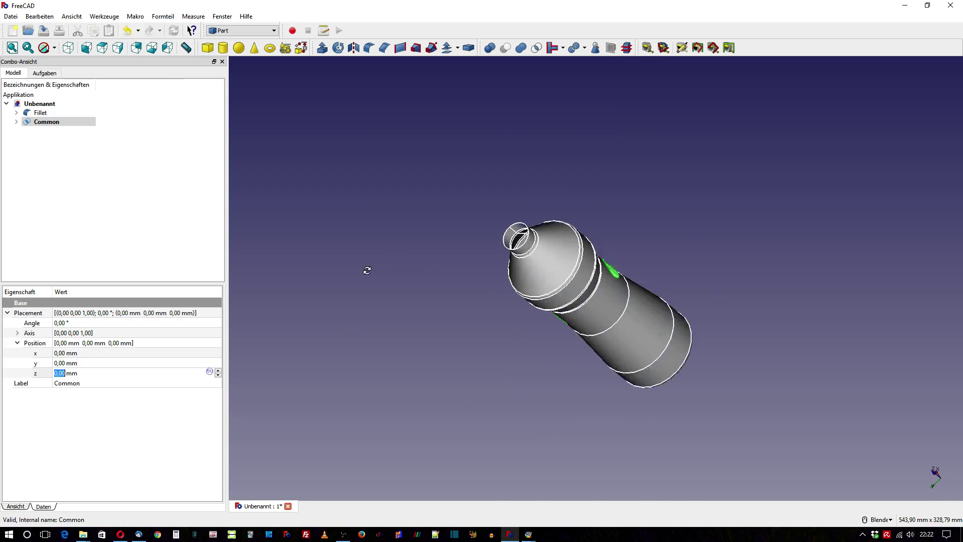
{"action": "left_click", "coordinate": [39, 113]}
{"action": "key", "text": "space"}
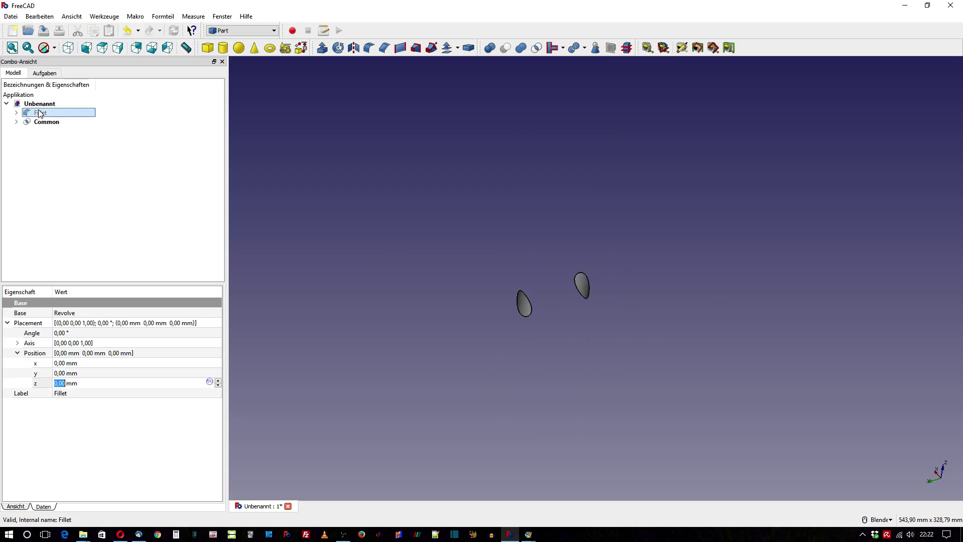
{"action": "scroll", "coordinate": [552, 296], "scroll_direction": "up", "scroll_amount": 4}
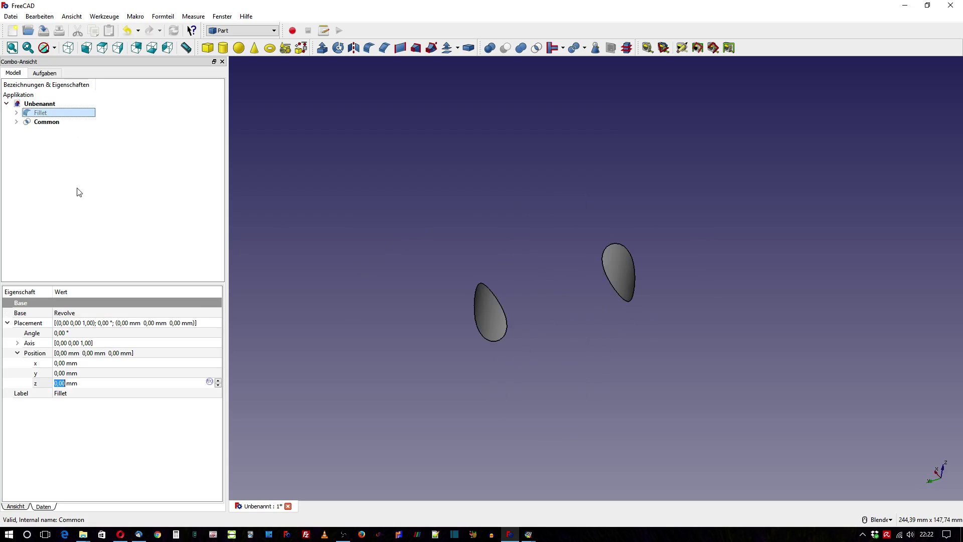
{"action": "key", "text": "space"}
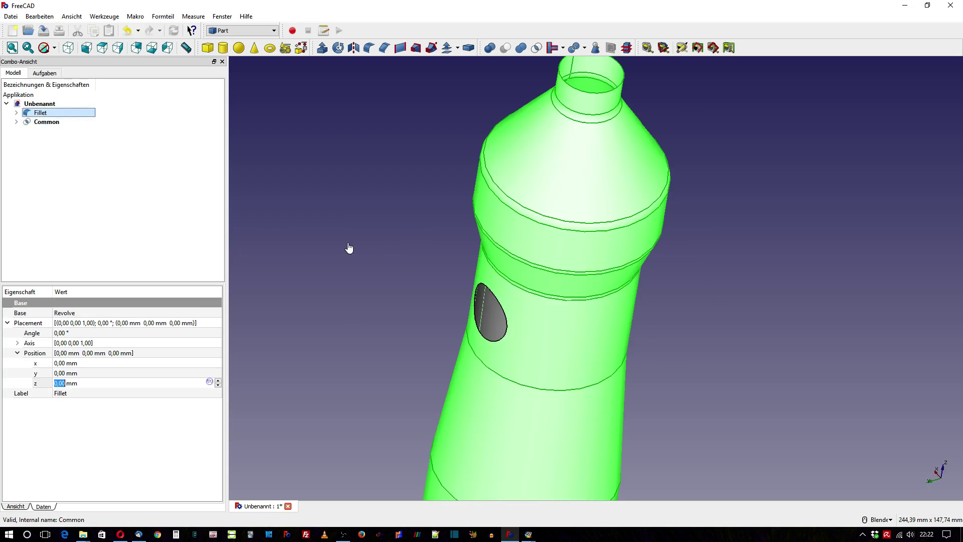
{"action": "left_click", "coordinate": [348, 246]}
{"action": "middle_click_drag", "start_coordinate": [481, 296], "coordinate": [503, 302]}
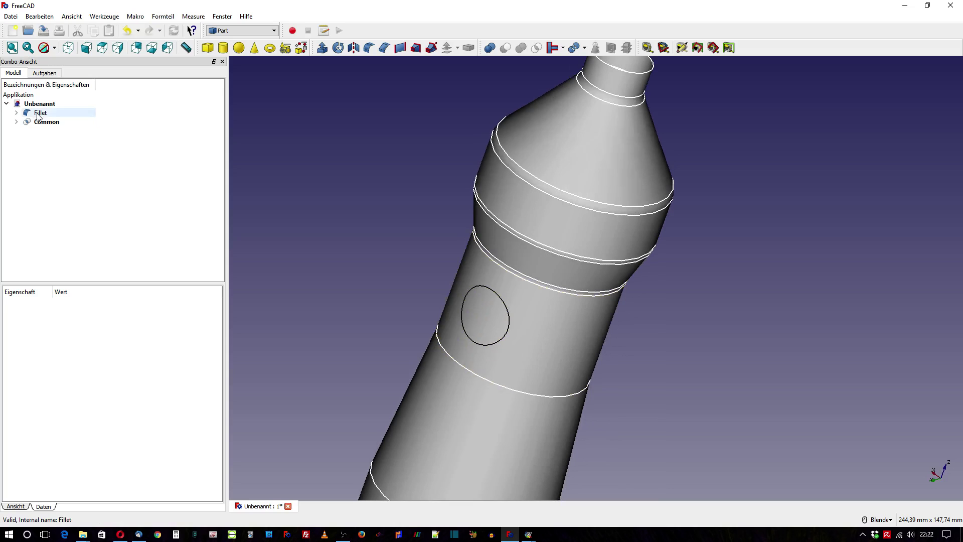
Step: Fragment Fillet and Common into BooleanFragments with Mode set to CompSolid
{"action": "left_click_drag", "start_coordinate": [40, 136], "coordinate": [40, 114]}
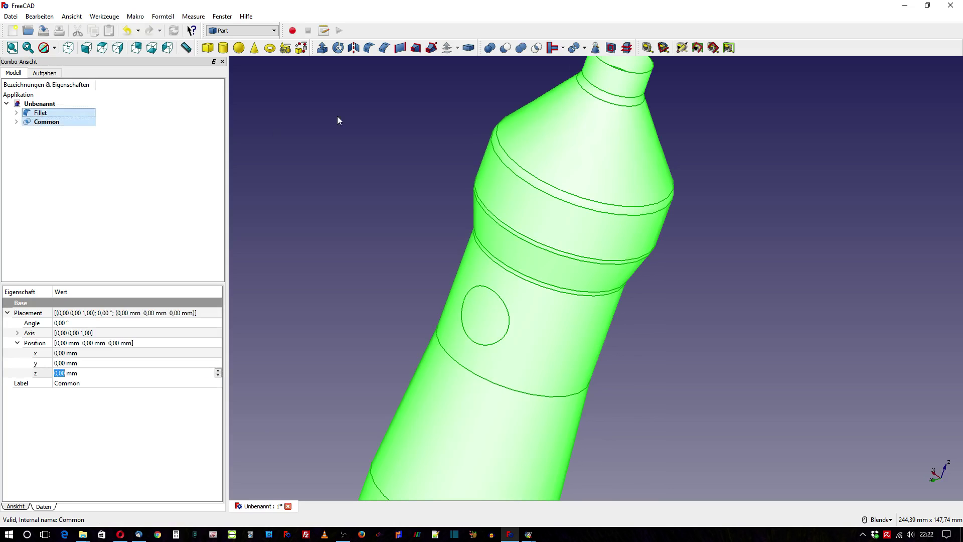
{"action": "left_click", "coordinate": [585, 48]}
{"action": "left_click", "coordinate": [599, 62]}
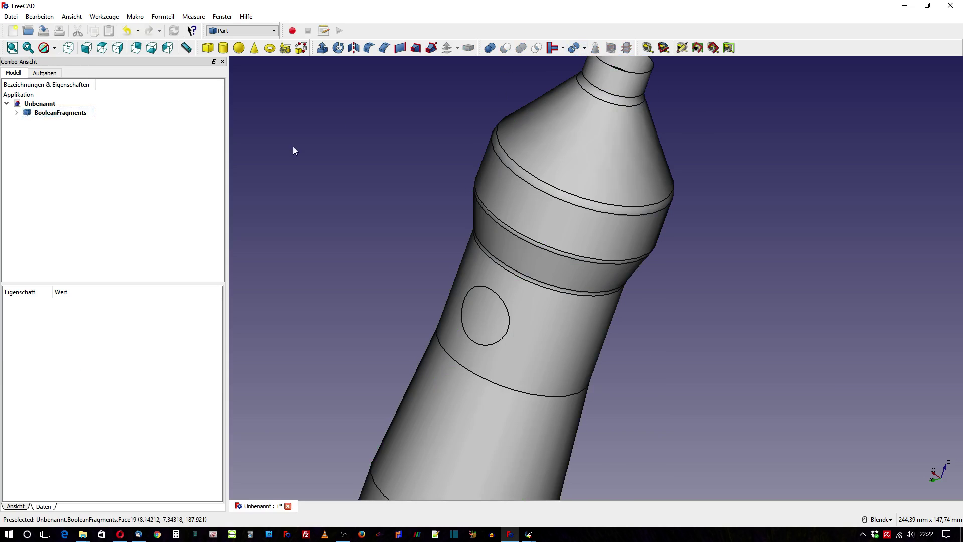
{"action": "left_click", "coordinate": [54, 113]}
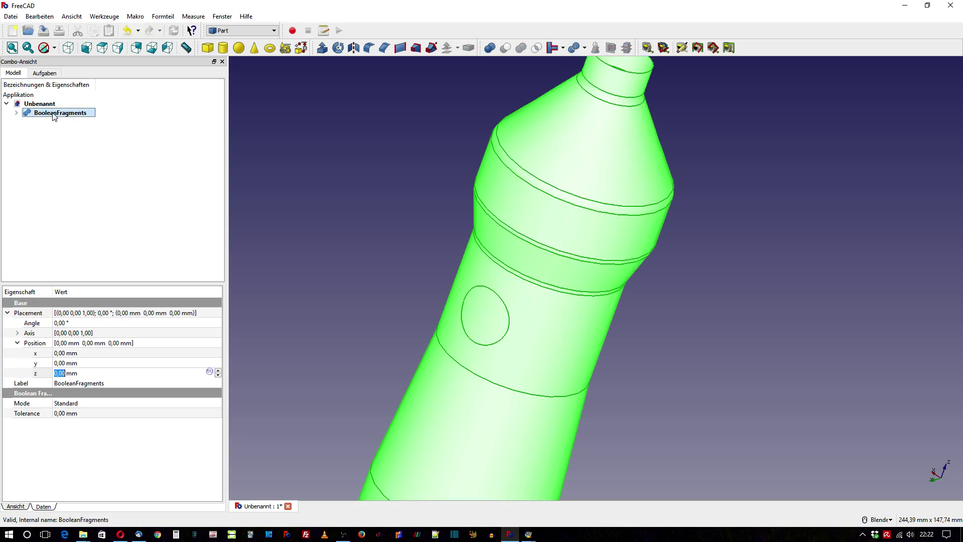
{"action": "left_click", "coordinate": [102, 405]}
{"action": "left_click", "coordinate": [88, 424]}
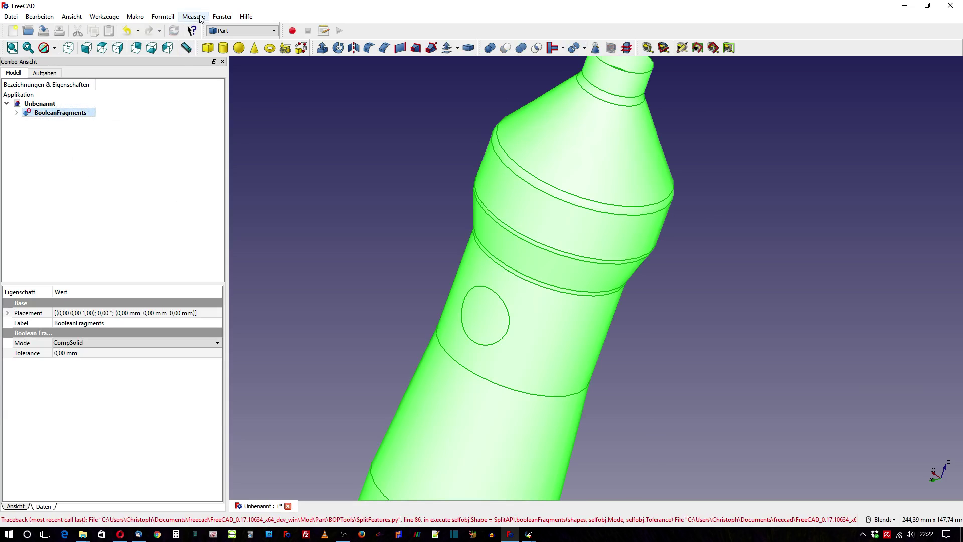
{"action": "left_click", "coordinate": [166, 17]}
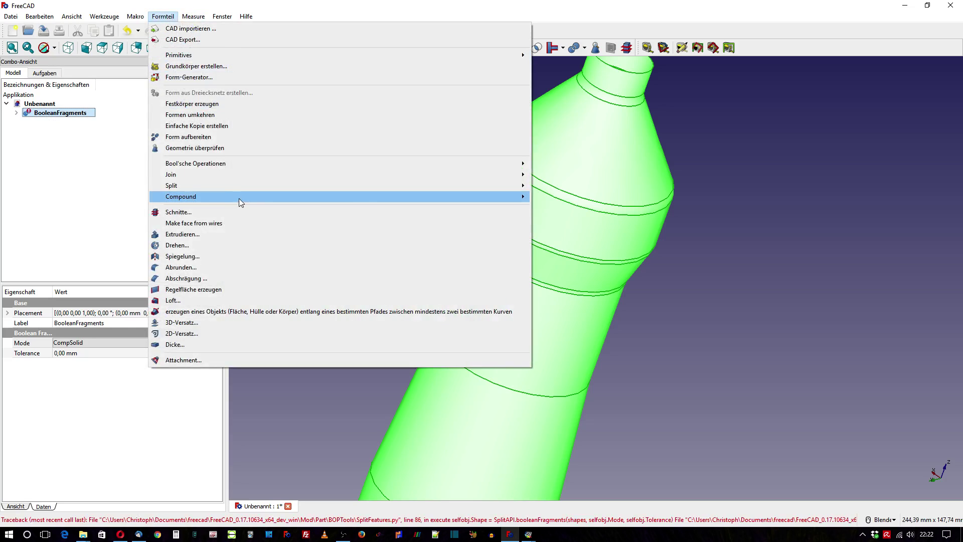
Step: Apply a Compound Filter to BooleanFragments and view the bottle lying diagonally
{"action": "mouse_move", "coordinate": [181, 196]}
{"action": "left_click", "coordinate": [566, 209]}
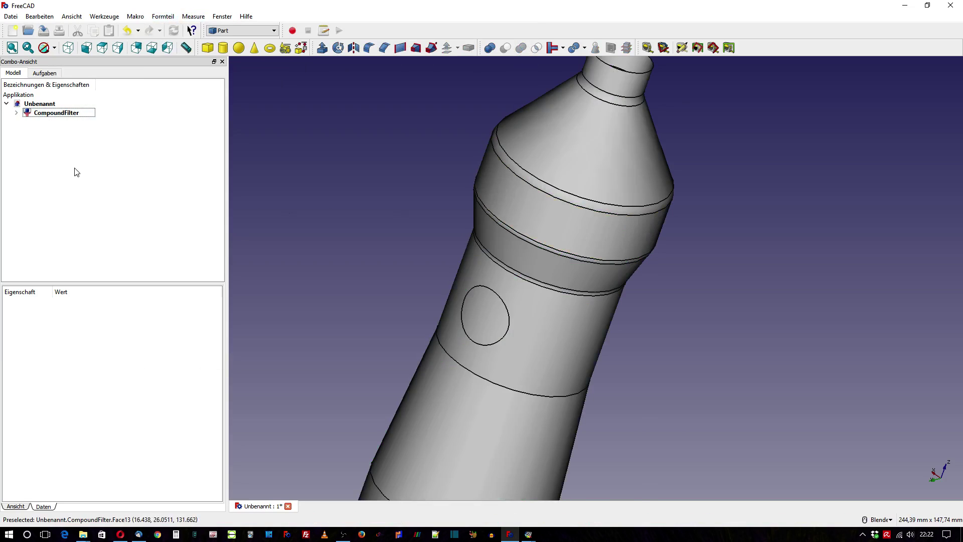
{"action": "left_click", "coordinate": [62, 113]}
{"action": "scroll", "coordinate": [398, 184], "scroll_direction": "down", "scroll_amount": 2}
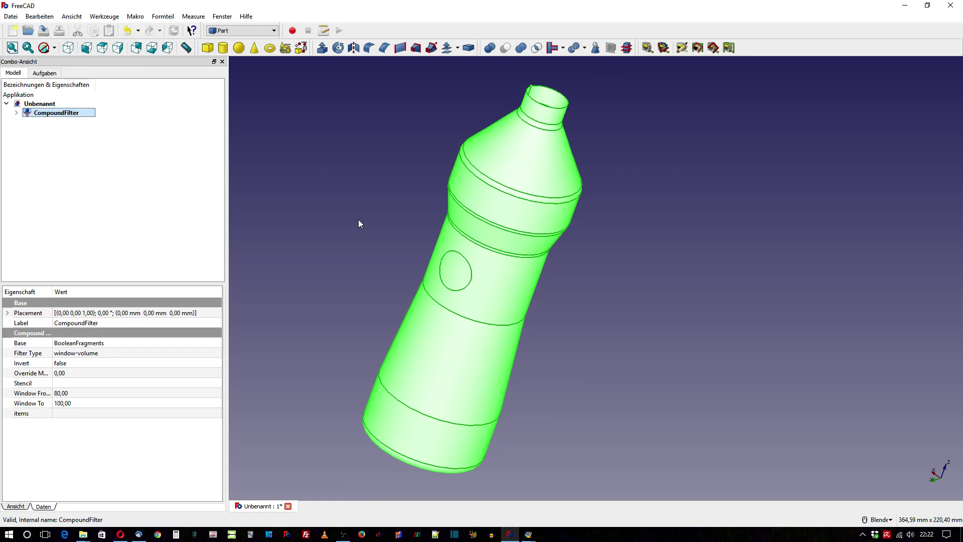
{"action": "mouse_move", "coordinate": [378, 146]}
{"action": "middle_mouse_down"}
{"action": "mouse_move", "coordinate": [490, 157]}
{"action": "mouse_move", "coordinate": [482, 171]}
{"action": "mouse_move", "coordinate": [419, 182]}
{"action": "mouse_move", "coordinate": [462, 190]}
{"action": "middle_mouse_up"}
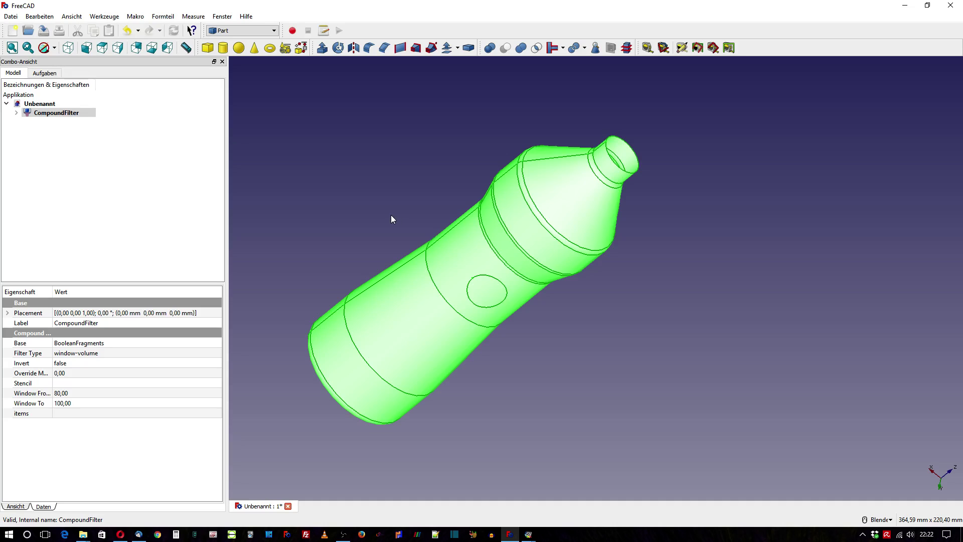
{"action": "scroll", "coordinate": [315, 234], "scroll_direction": "up", "scroll_amount": 2}
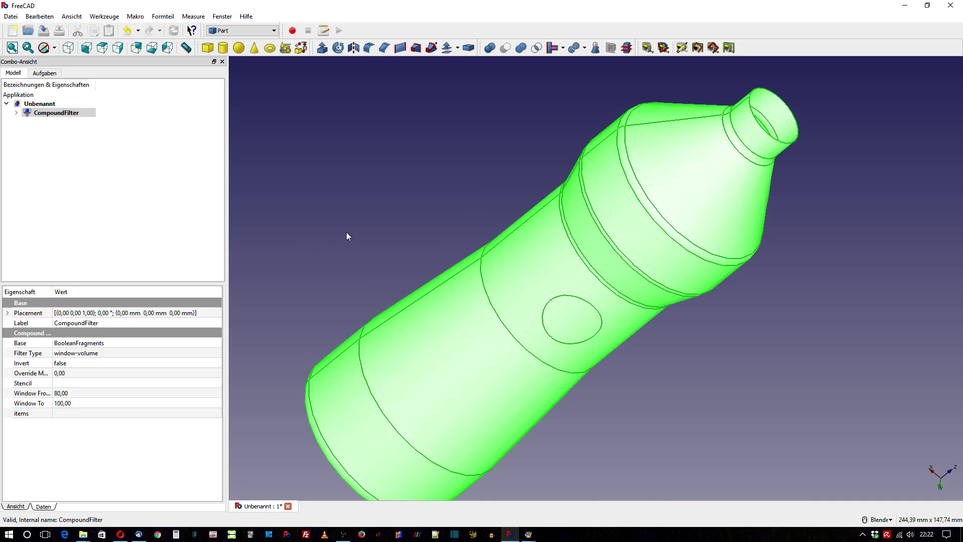
{"action": "left_click", "coordinate": [349, 175]}
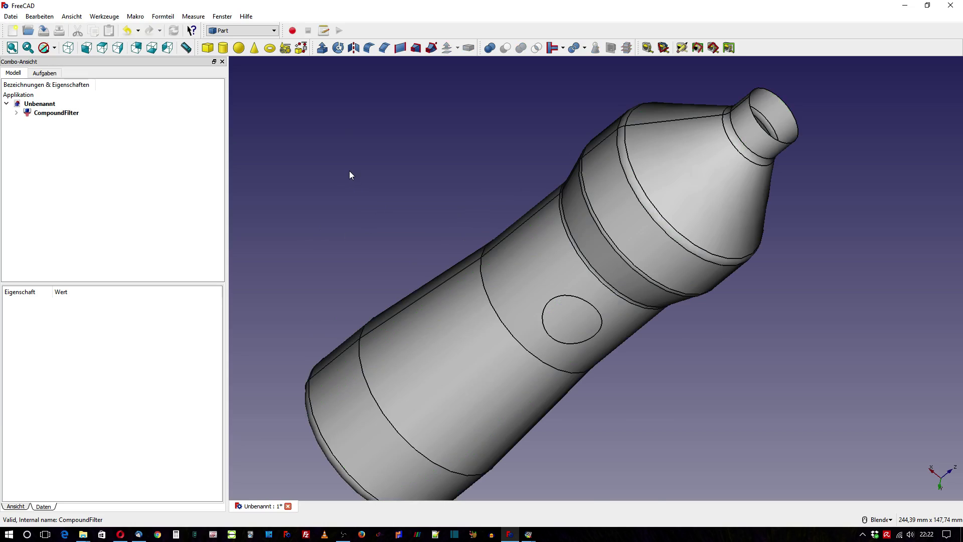
Step: In Mesh Design, mesh CompoundFilter with Mefisto at 2,50 mm maximum edge length
{"action": "left_click", "coordinate": [240, 31]}
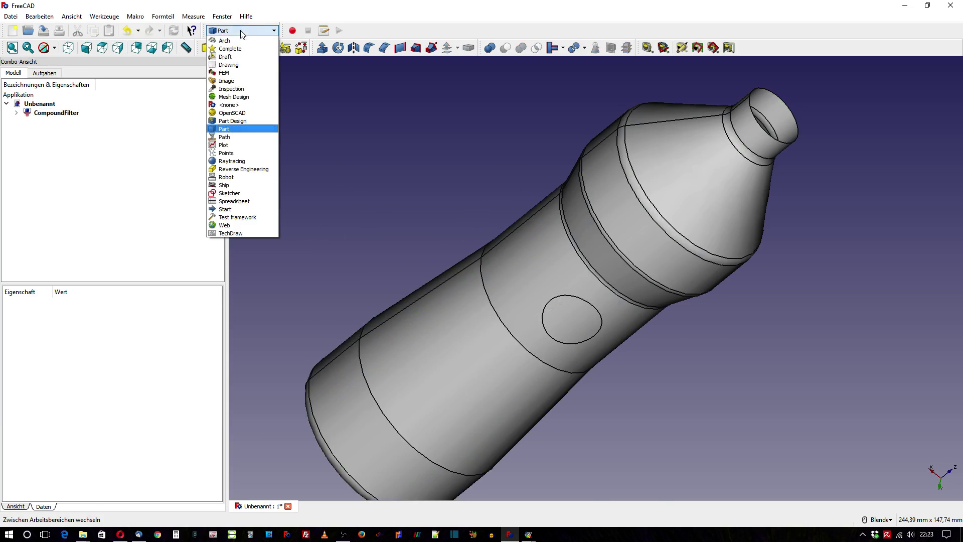
{"action": "left_click", "coordinate": [243, 96]}
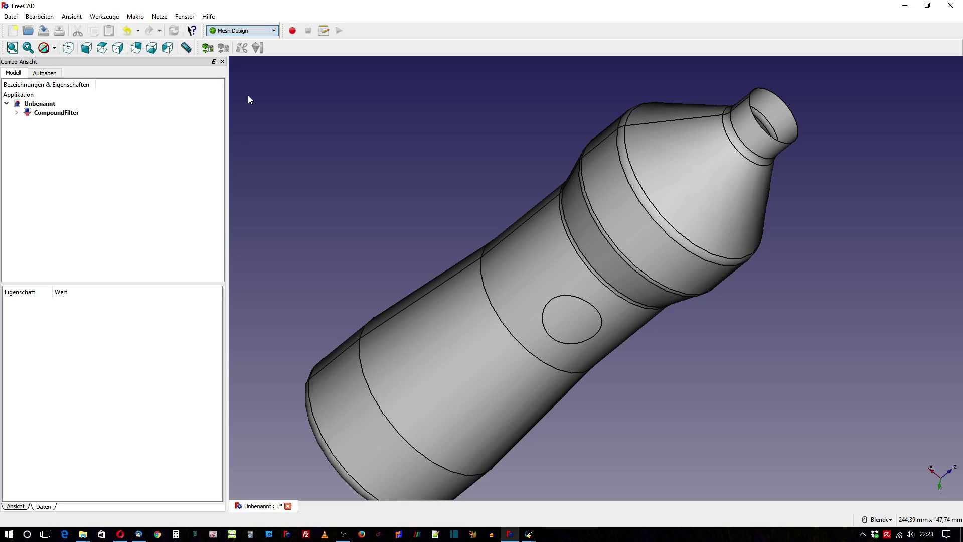
{"action": "left_click", "coordinate": [60, 114]}
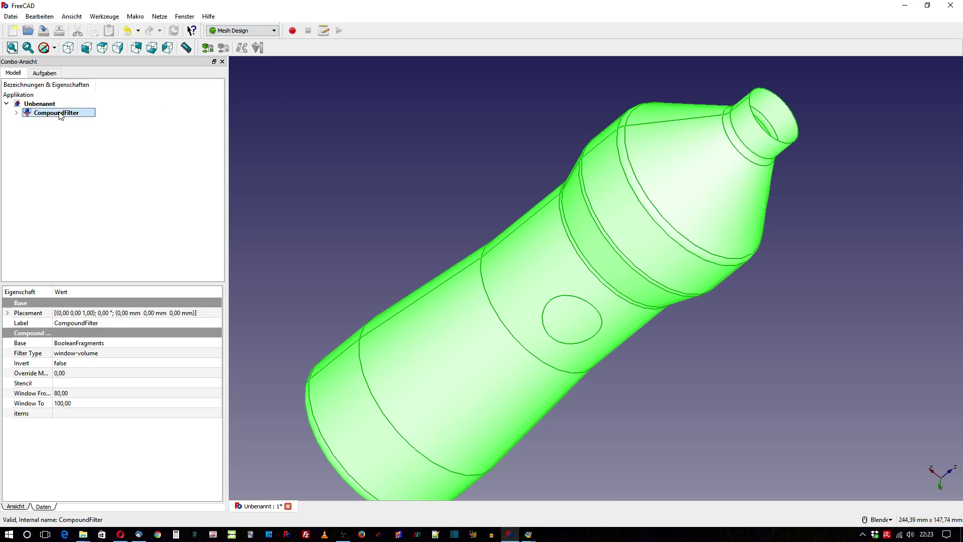
{"action": "left_click", "coordinate": [159, 16]}
{"action": "left_click", "coordinate": [198, 50]}
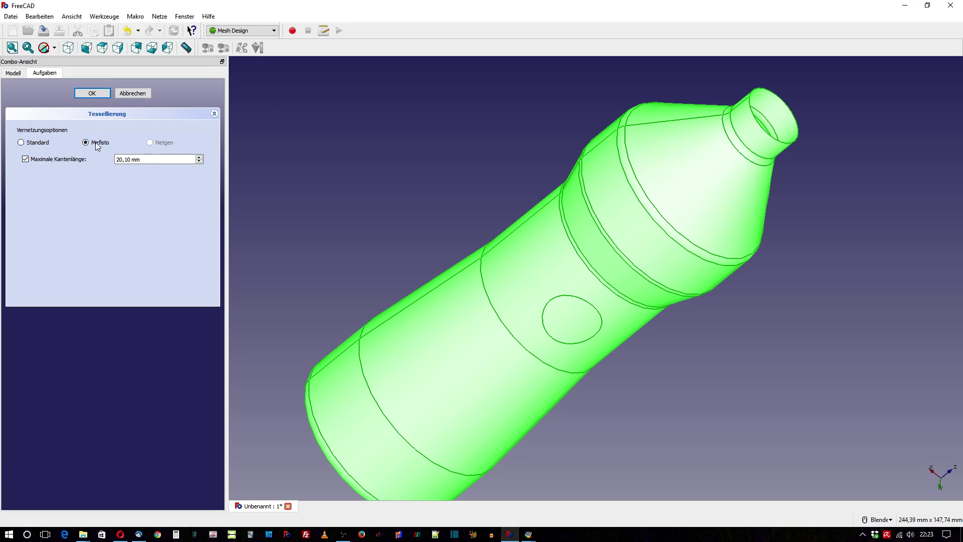
{"action": "left_click", "coordinate": [156, 159]}
{"action": "key", "text": "BackSpace"}
{"action": "key", "text": "BackSpace"}
{"action": "type", "text": "5"}
{"action": "left_click", "coordinate": [83, 93]}
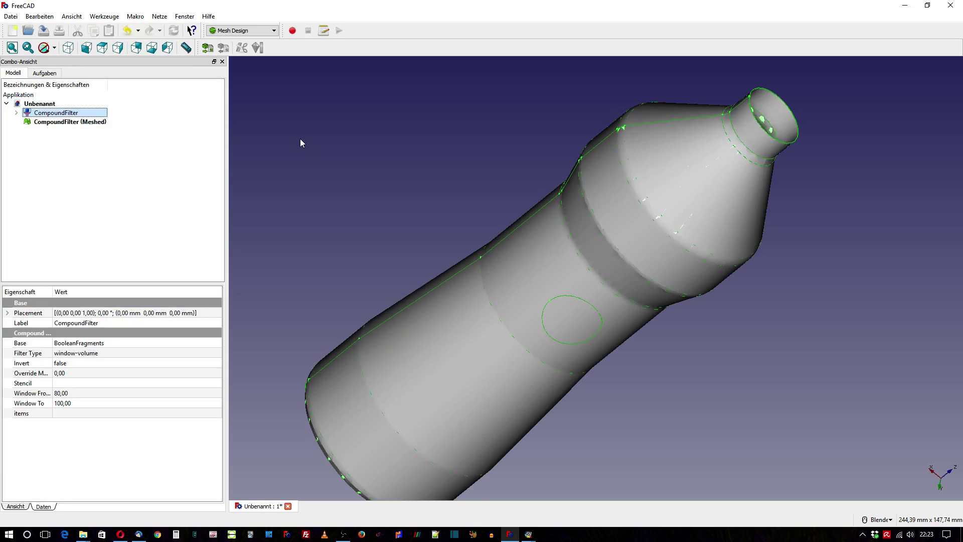
Step: Switch the meshed bottle to wireframe display
{"action": "middle_click_drag", "start_coordinate": [592, 204], "coordinate": [695, 232]}
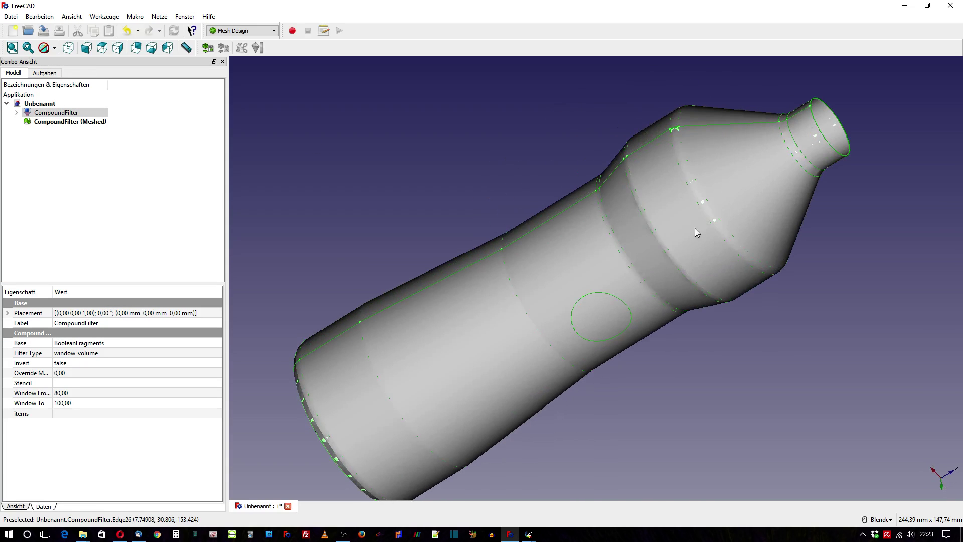
{"action": "left_click", "coordinate": [55, 48]}
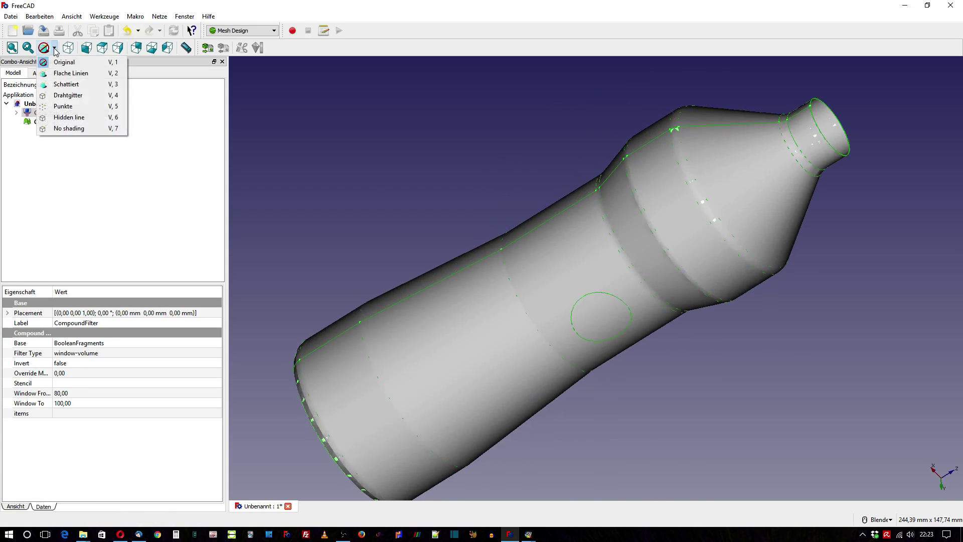
{"action": "left_click", "coordinate": [68, 95]}
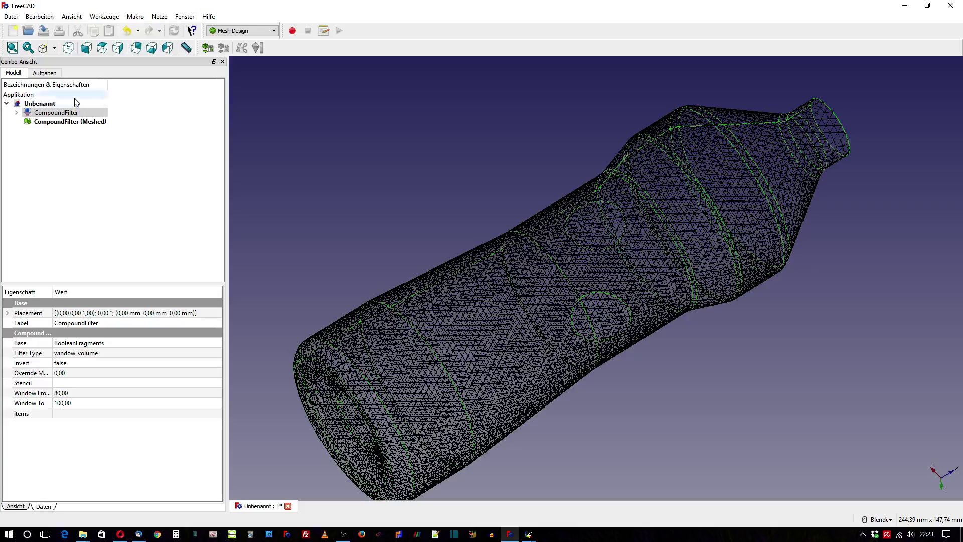
{"action": "left_click", "coordinate": [715, 379]}
Step: Orbit and zoom around the wireframe to inspect the mesh triangles
{"action": "middle_click_drag", "start_coordinate": [714, 378], "coordinate": [624, 302]}
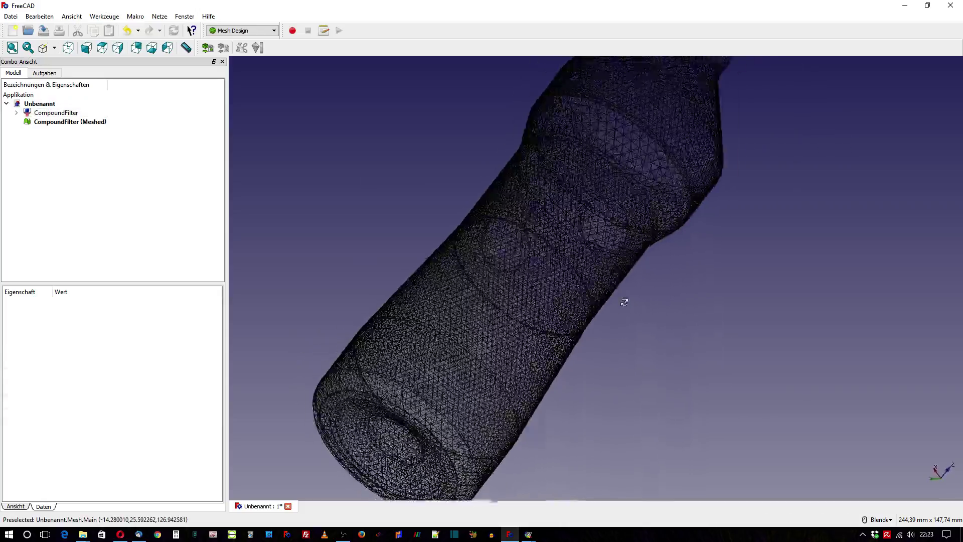
{"action": "middle_click_drag", "start_coordinate": [625, 302], "coordinate": [604, 301]}
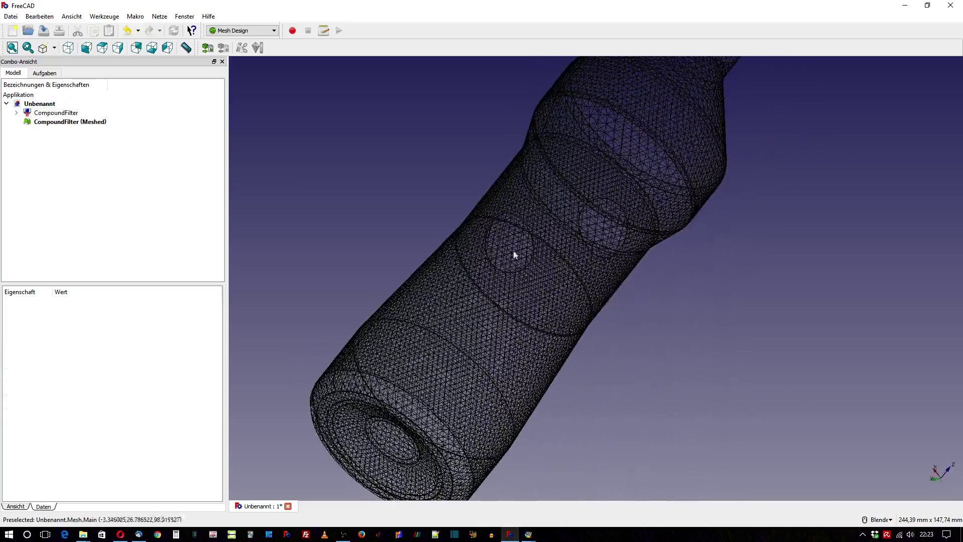
{"action": "scroll", "coordinate": [514, 254], "scroll_direction": "up", "scroll_amount": 5}
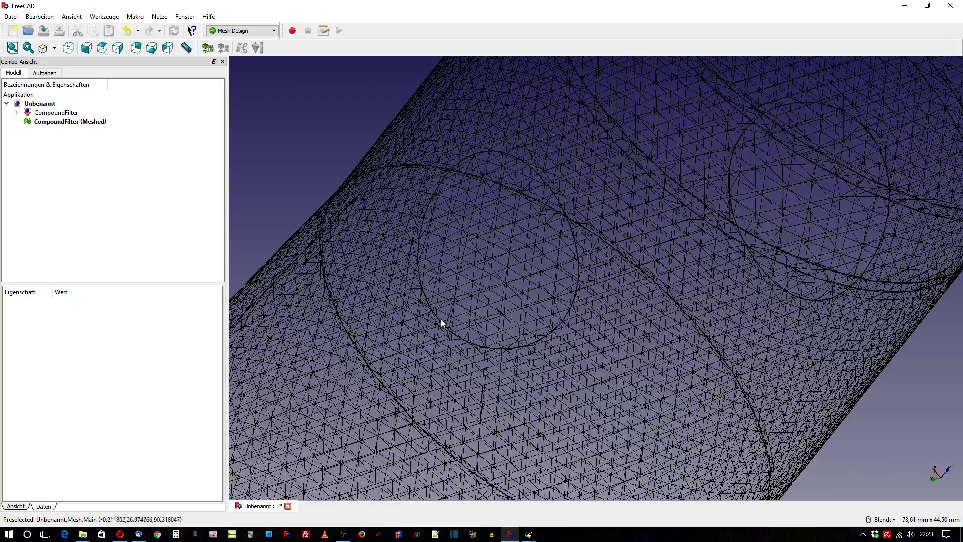
{"action": "scroll", "coordinate": [442, 237], "scroll_direction": "down", "scroll_amount": 3}
{"action": "mouse_move", "coordinate": [442, 237]}
{"action": "middle_mouse_down"}
{"action": "mouse_move", "coordinate": [464, 232]}
{"action": "mouse_move", "coordinate": [404, 216]}
{"action": "mouse_move", "coordinate": [404, 246]}
{"action": "mouse_move", "coordinate": [499, 215]}
{"action": "mouse_move", "coordinate": [460, 202]}
{"action": "mouse_move", "coordinate": [512, 226]}
{"action": "middle_mouse_up"}
{"action": "scroll", "coordinate": [512, 226], "scroll_direction": "down", "scroll_amount": 2}
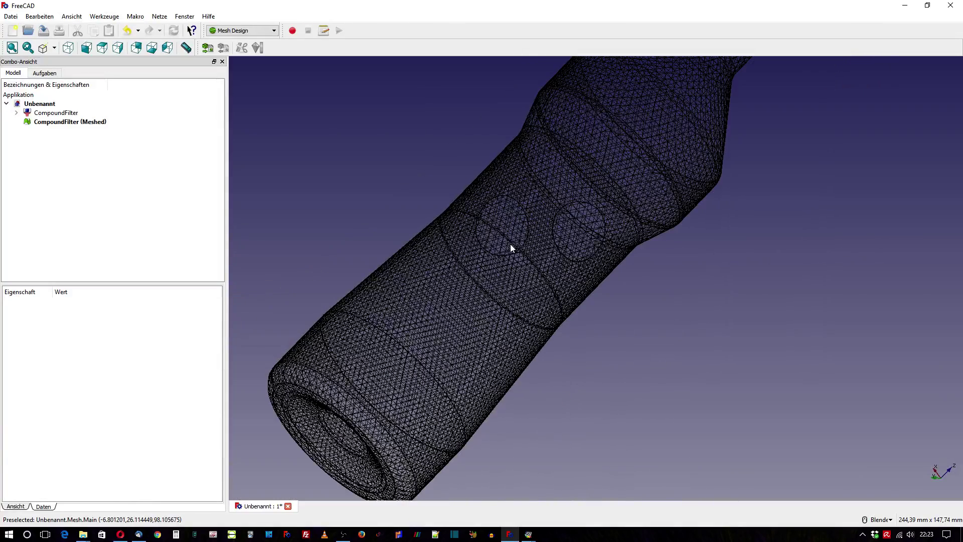
{"action": "scroll", "coordinate": [510, 244], "scroll_direction": "down", "scroll_amount": 2}
{"action": "scroll", "coordinate": [539, 87], "scroll_direction": "up", "scroll_amount": 2}
{"action": "scroll", "coordinate": [538, 87], "scroll_direction": "down", "scroll_amount": 2}
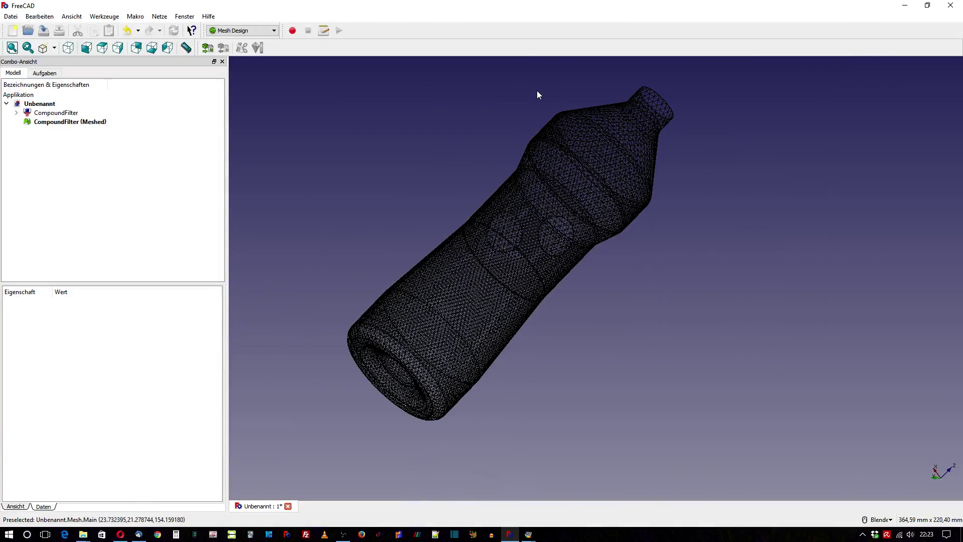
Step: Export the meshed bottle as STL Mesh PET.stl into the Z88 folder, overwriting it
{"action": "left_click", "coordinate": [82, 121]}
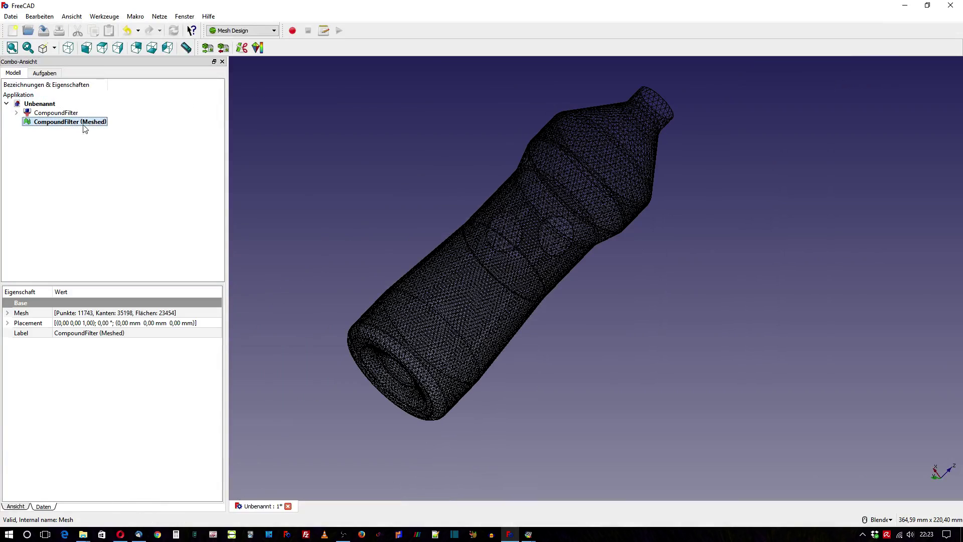
{"action": "left_click", "coordinate": [10, 16]}
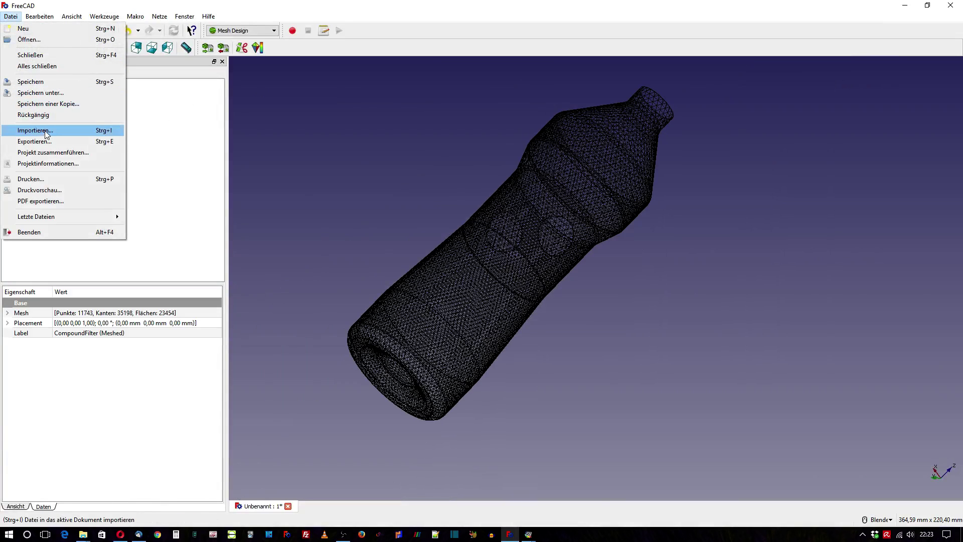
{"action": "left_click", "coordinate": [32, 141]}
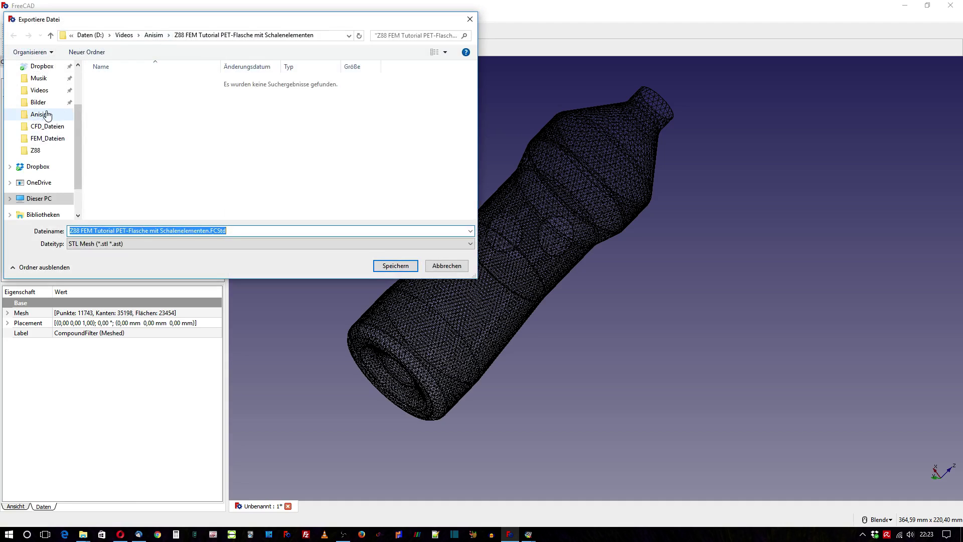
{"action": "left_click_drag", "start_coordinate": [78, 143], "coordinate": [78, 110]}
{"action": "left_click", "coordinate": [46, 90]}
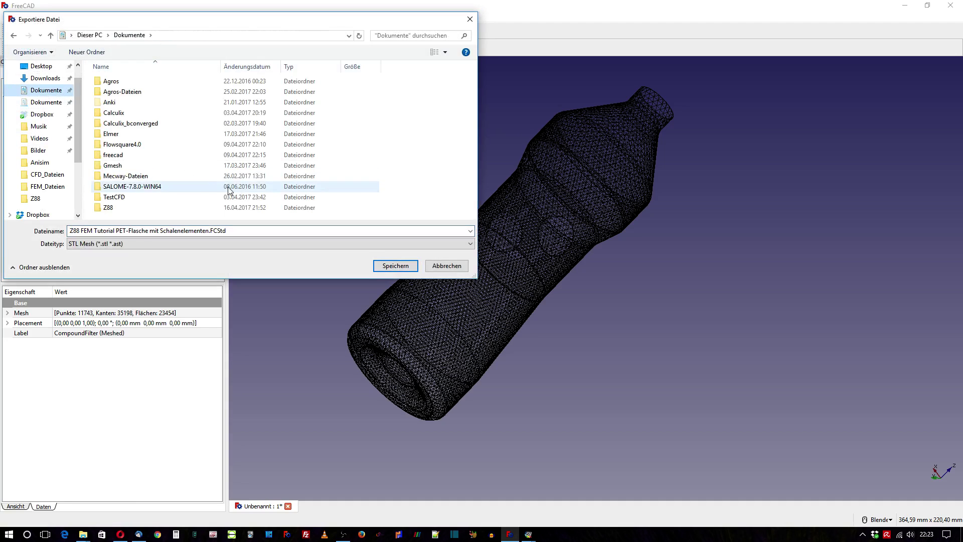
{"action": "double_click", "coordinate": [129, 210]}
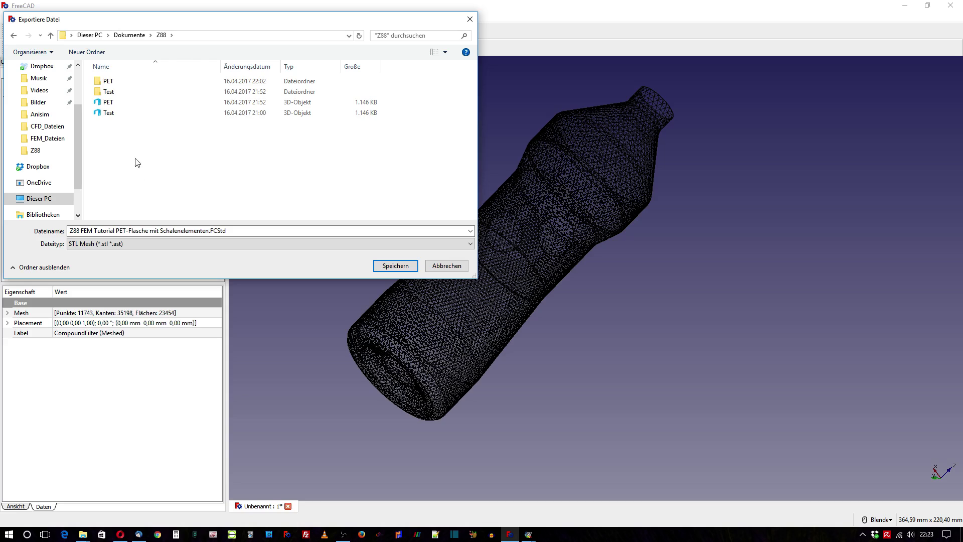
{"action": "left_click", "coordinate": [121, 103]}
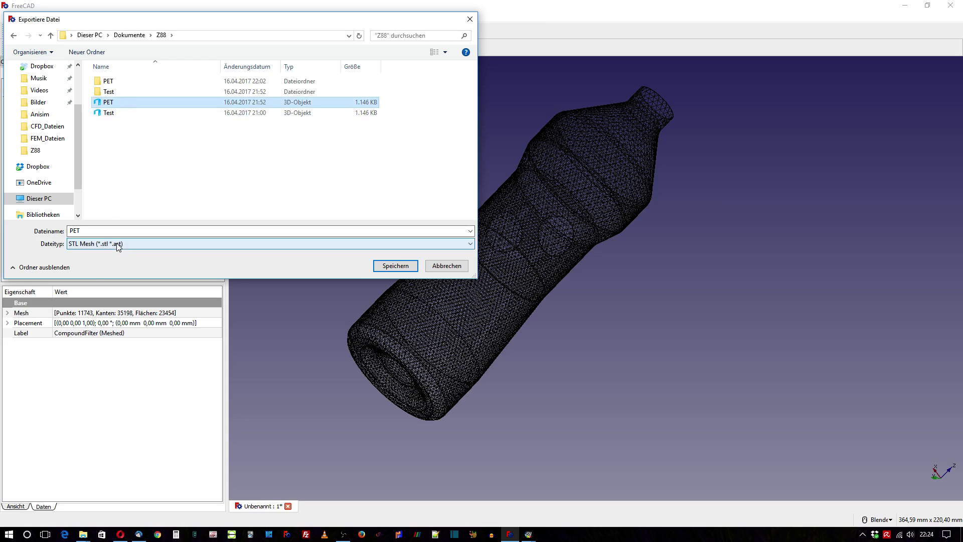
{"action": "left_click", "coordinate": [118, 245]}
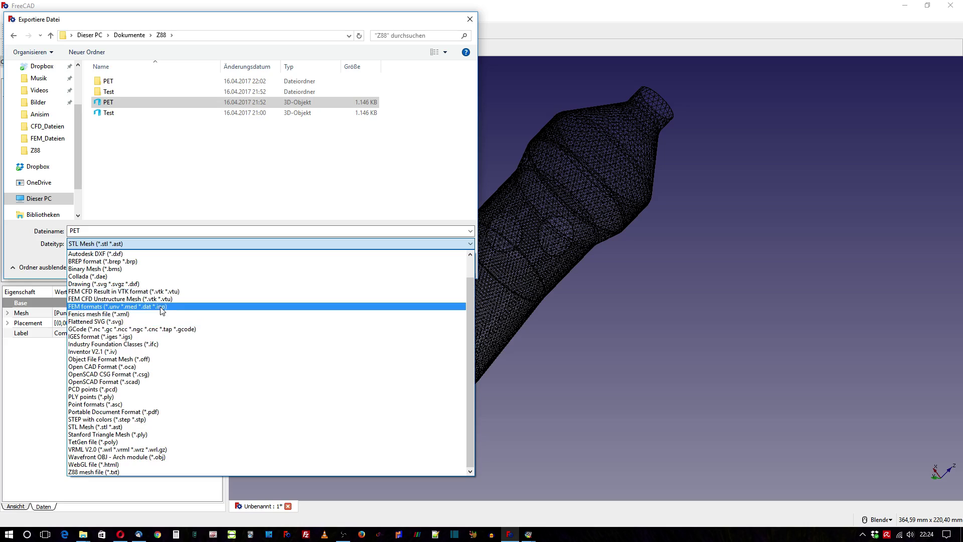
{"action": "left_click", "coordinate": [146, 427]}
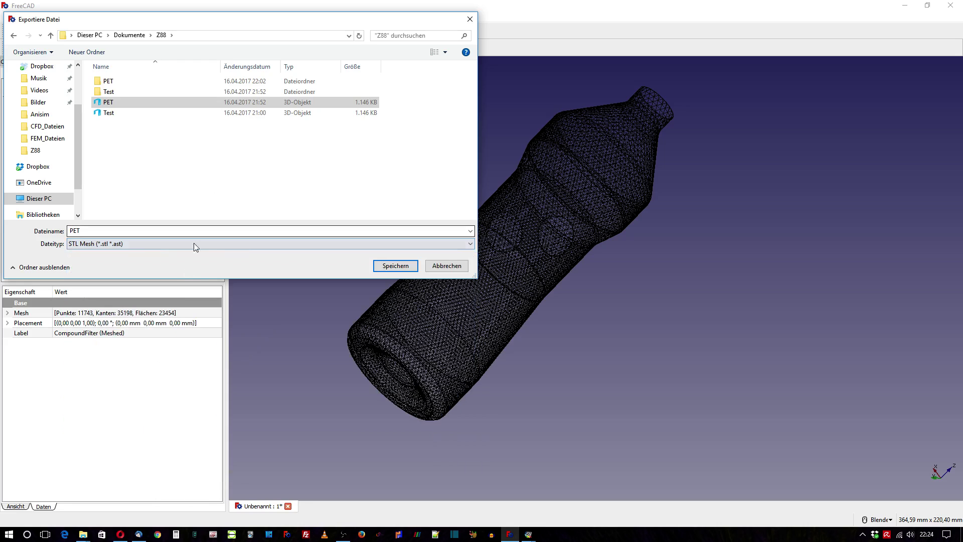
{"action": "left_click", "coordinate": [395, 265]}
{"action": "left_click", "coordinate": [516, 271]}
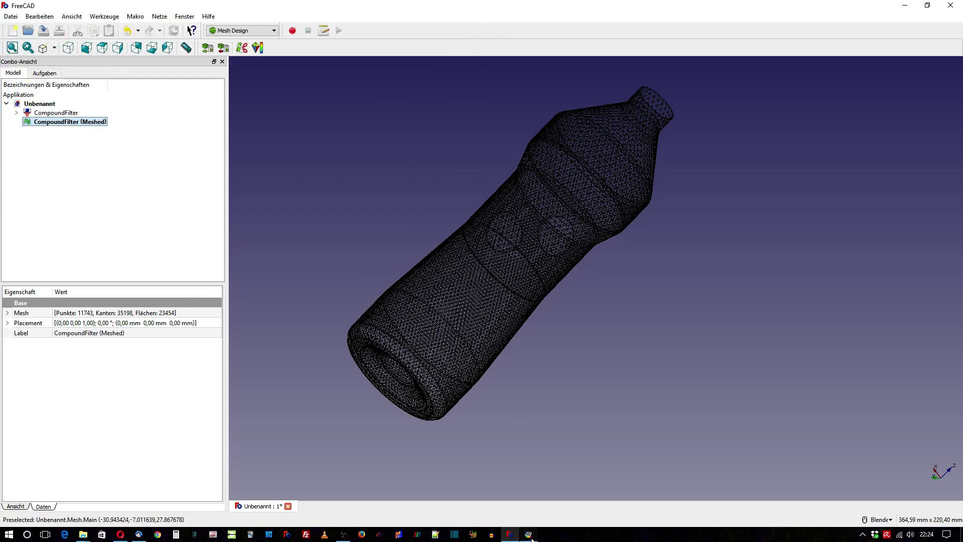
{"action": "mouse_move", "coordinate": [528, 534]}
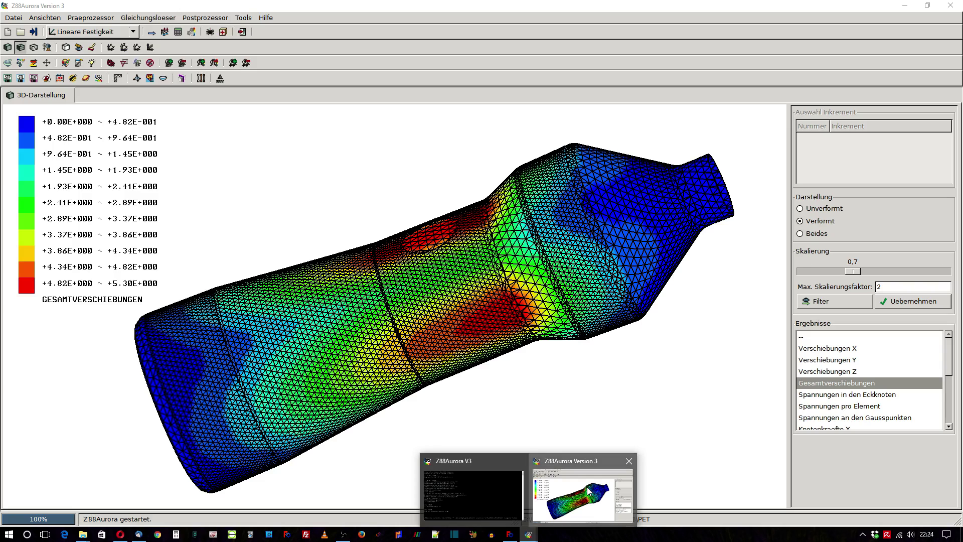
Step: Close the old Z88Aurora project and start a new one in Documents\Z88
{"action": "left_click", "coordinate": [588, 491]}
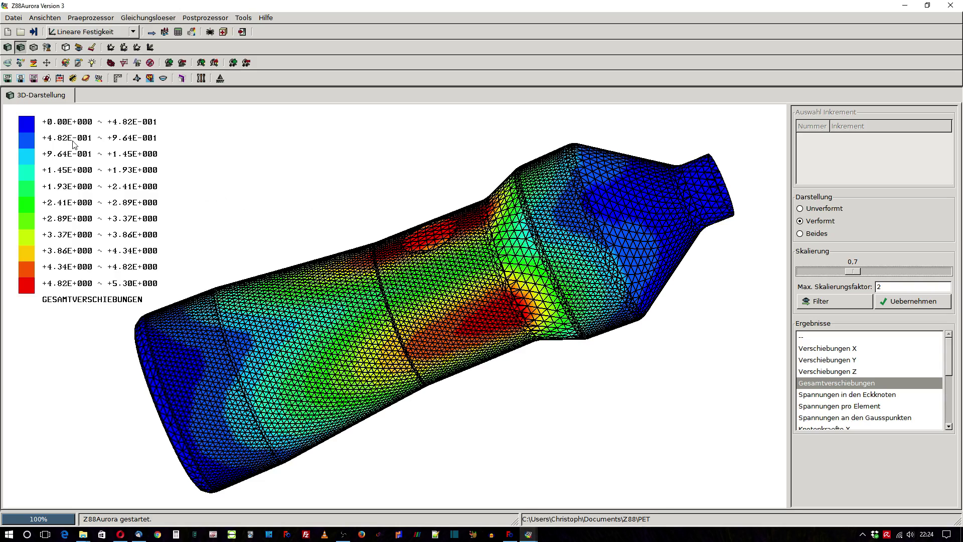
{"action": "left_click", "coordinate": [34, 32]}
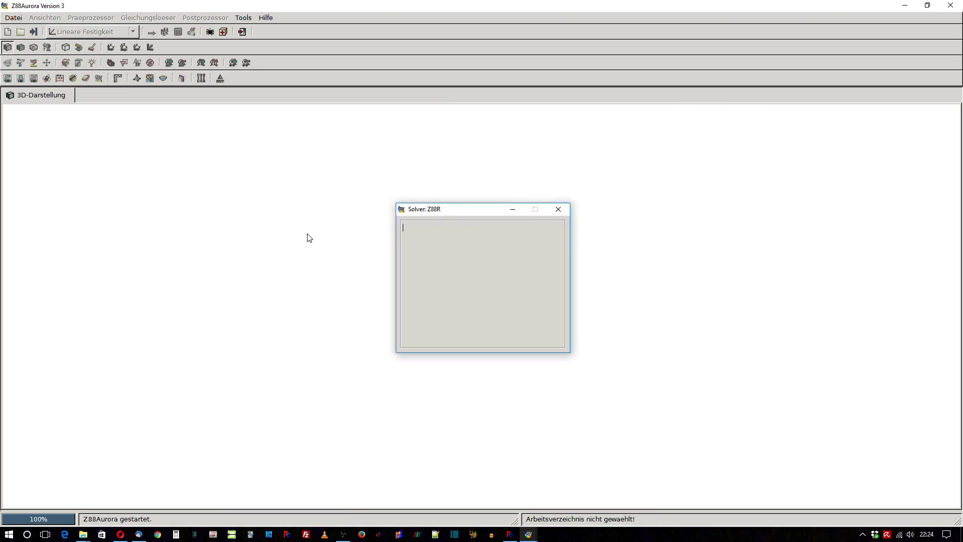
{"action": "left_click", "coordinate": [8, 31]}
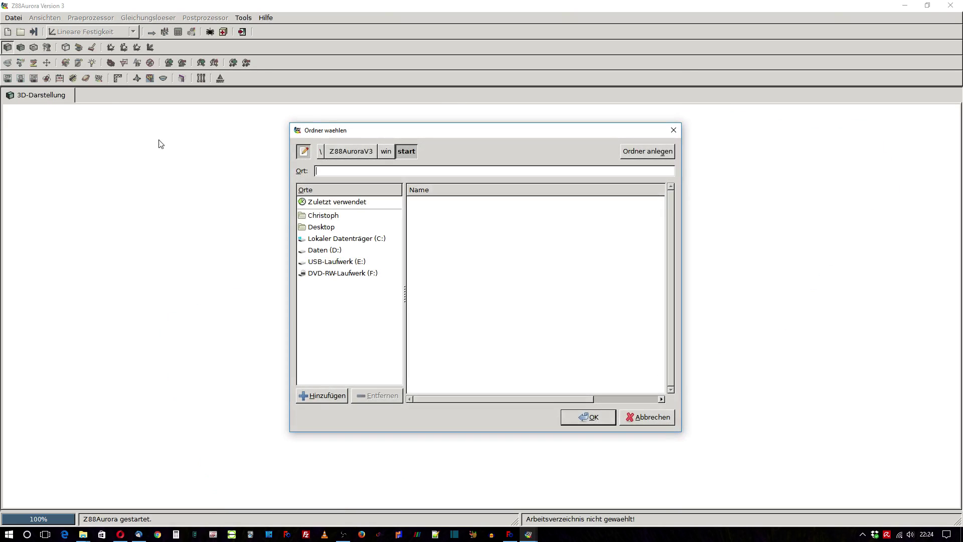
{"action": "left_click", "coordinate": [318, 187]}
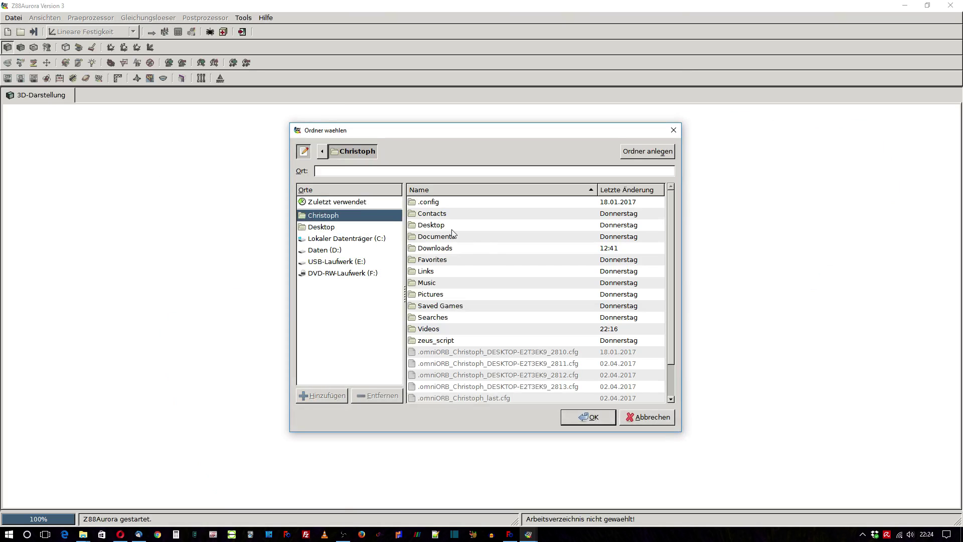
{"action": "left_click", "coordinate": [447, 240]}
{"action": "double_click", "coordinate": [448, 241]}
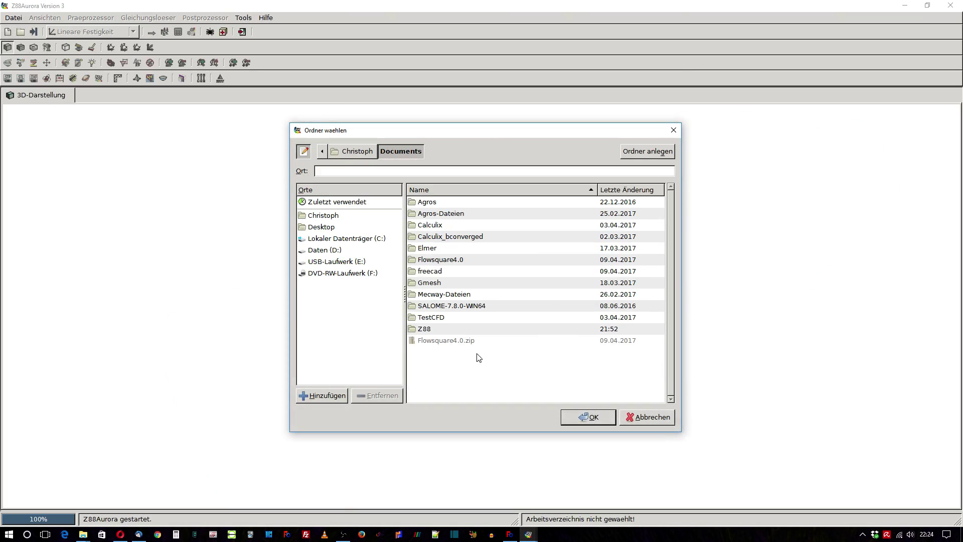
{"action": "double_click", "coordinate": [453, 329]}
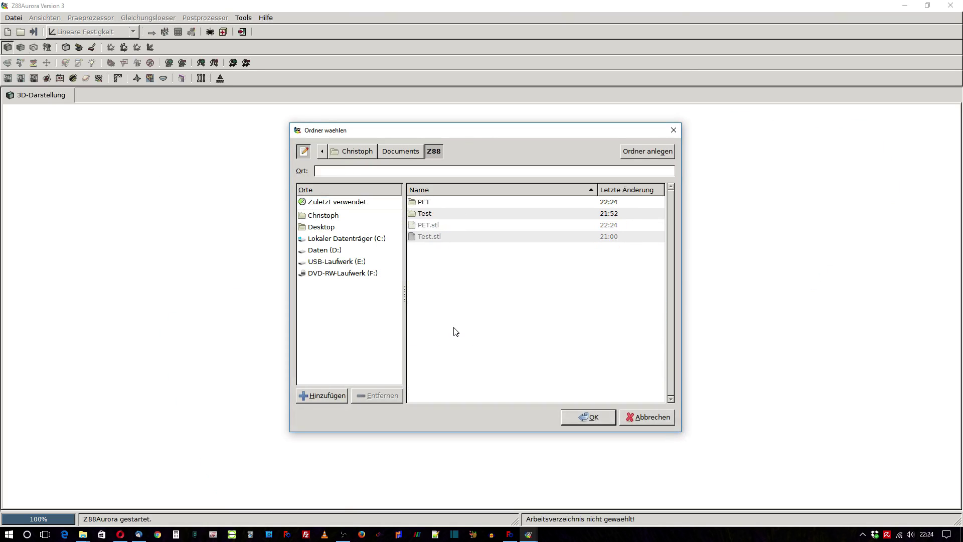
Step: Create a new folder PET1 there as the project's working folder
{"action": "left_click", "coordinate": [645, 153]}
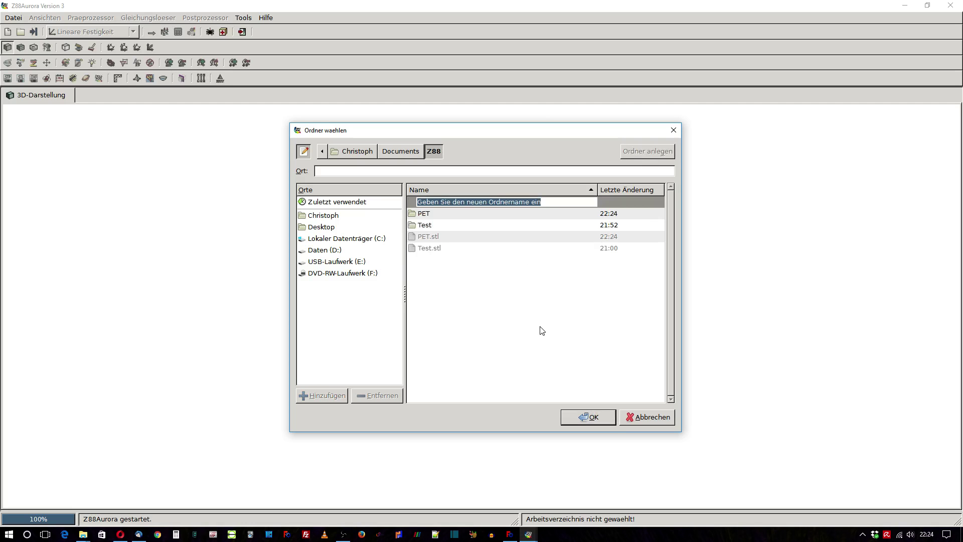
{"action": "type", "text": "PET1"}
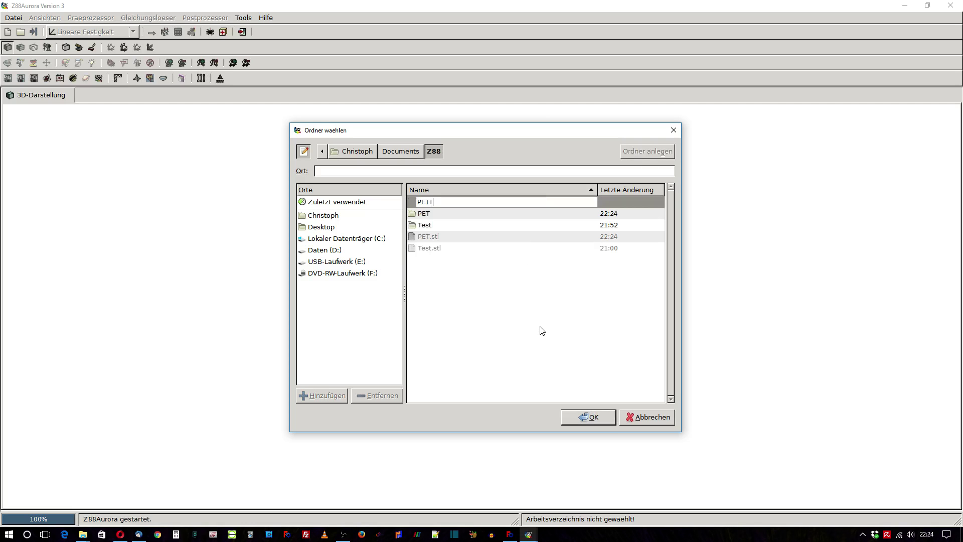
{"action": "key", "text": "Return"}
{"action": "key", "text": "Return"}
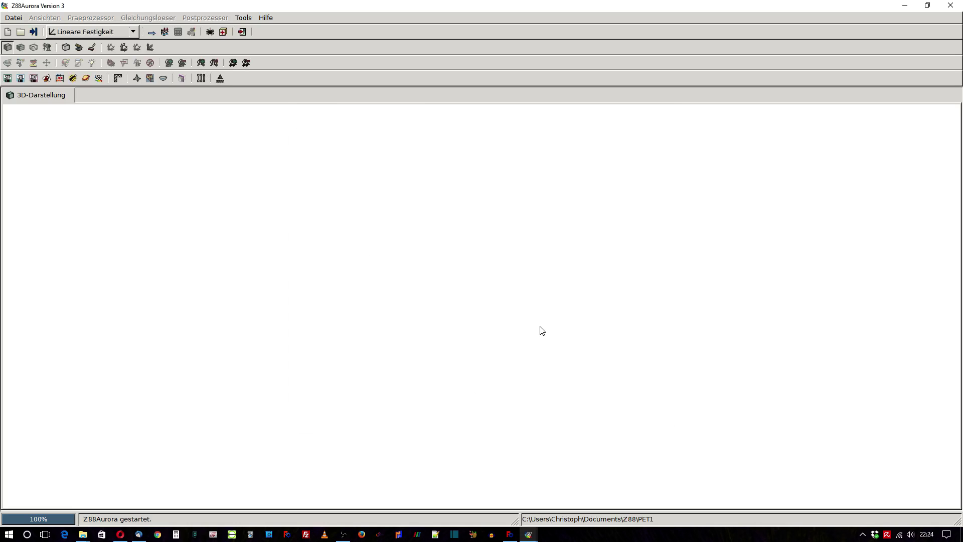
Step: Start an STL import and select PET.stl in the Documents > Z88 folder
{"action": "left_click", "coordinate": [152, 33]}
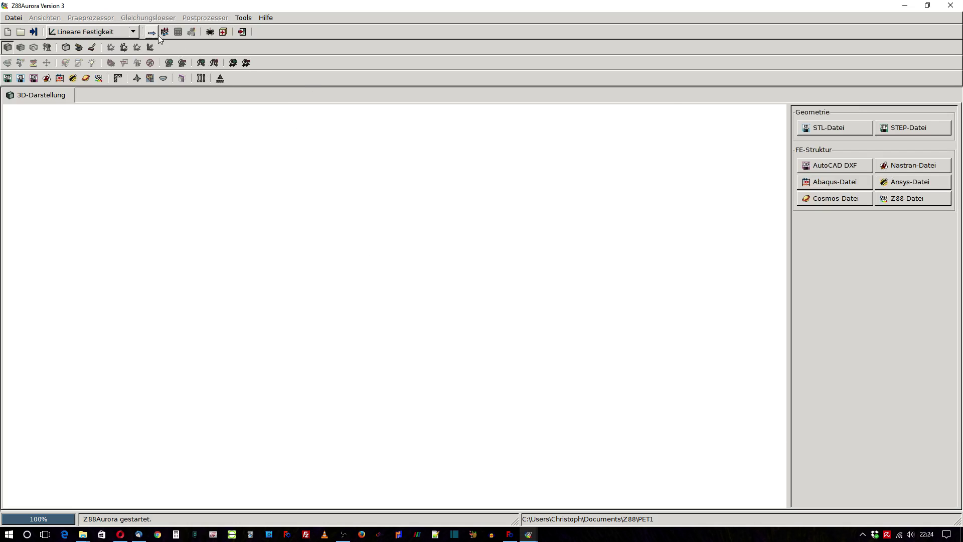
{"action": "left_click", "coordinate": [831, 130]}
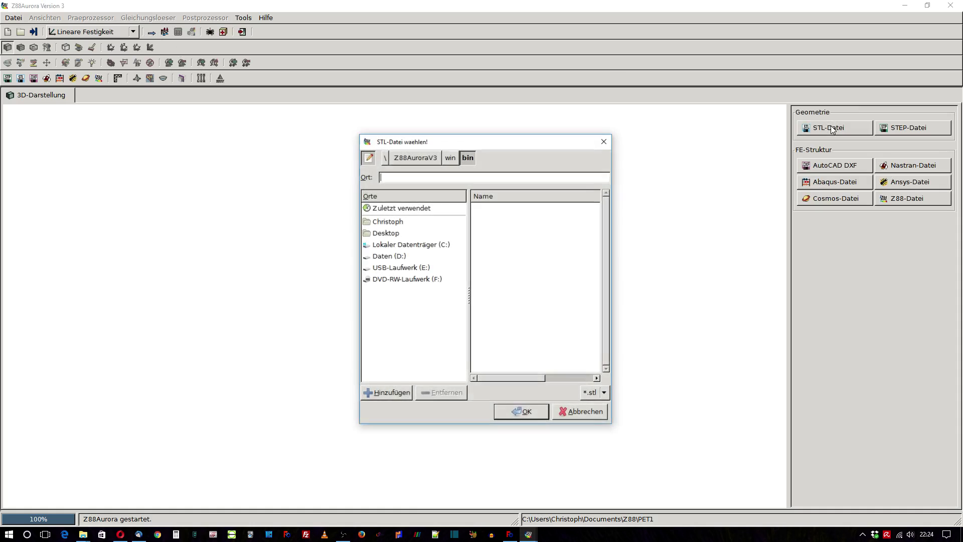
{"action": "left_click", "coordinate": [390, 221]}
{"action": "double_click", "coordinate": [505, 244]}
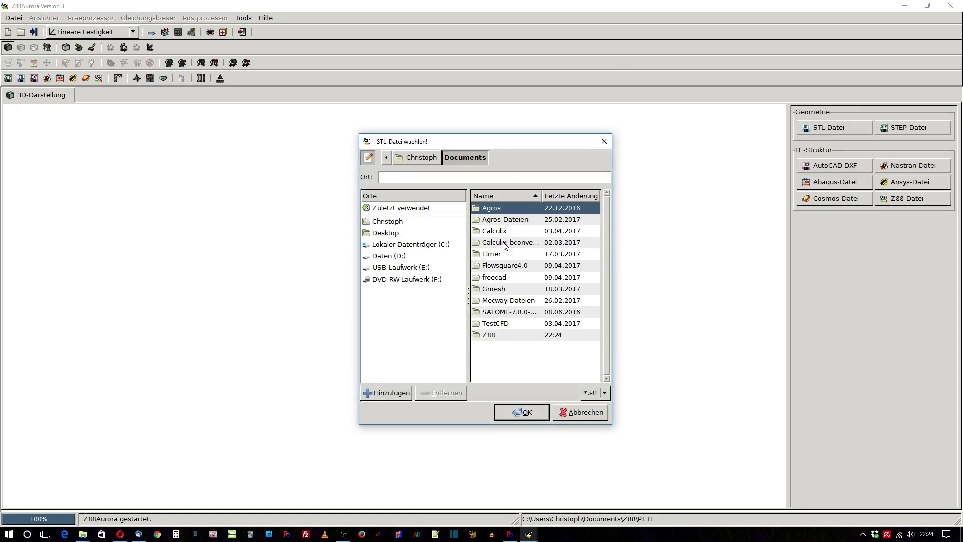
{"action": "double_click", "coordinate": [505, 336]}
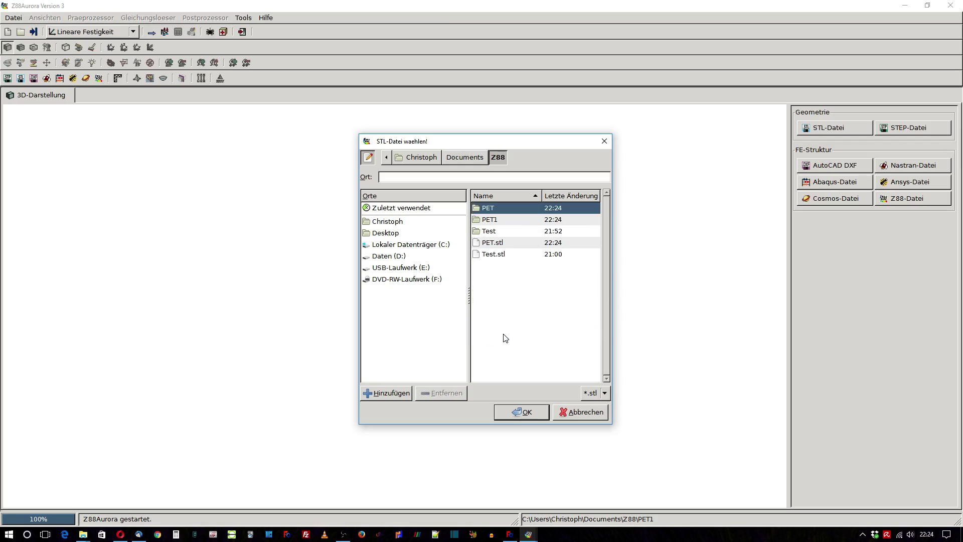
{"action": "left_click", "coordinate": [506, 244]}
Step: Import PET.stl and turn the bottle into an oblique side view
{"action": "left_click", "coordinate": [515, 414]}
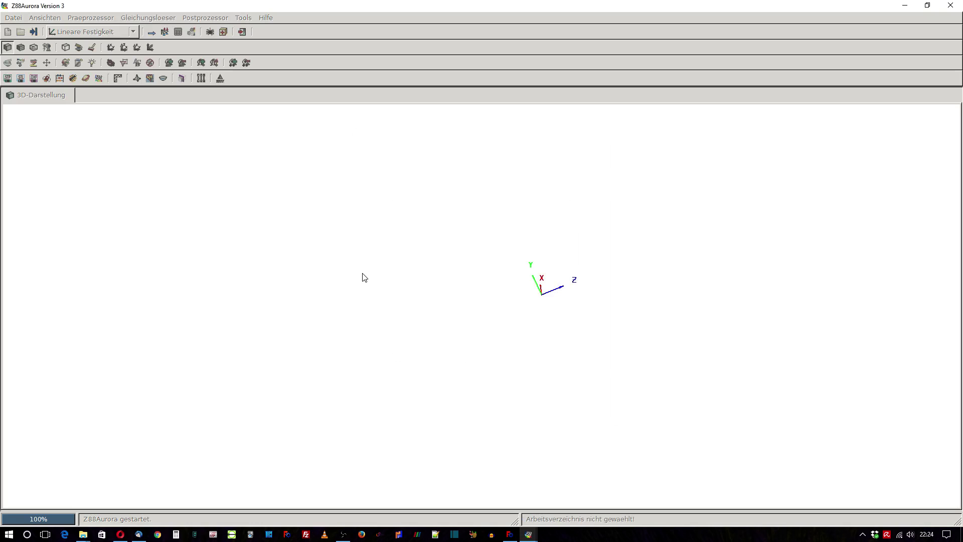
{"action": "scroll", "coordinate": [471, 312], "scroll_direction": "up", "scroll_amount": 3}
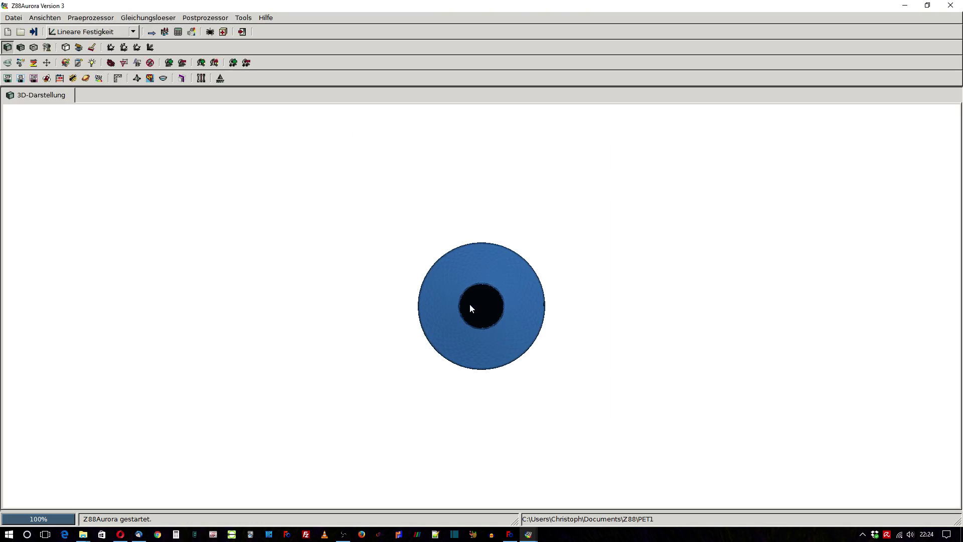
{"action": "mouse_move", "coordinate": [472, 308]}
{"action": "left_mouse_down"}
{"action": "mouse_move", "coordinate": [435, 332]}
{"action": "mouse_move", "coordinate": [416, 318]}
{"action": "mouse_move", "coordinate": [458, 338]}
{"action": "mouse_move", "coordinate": [519, 260]}
{"action": "left_mouse_up"}
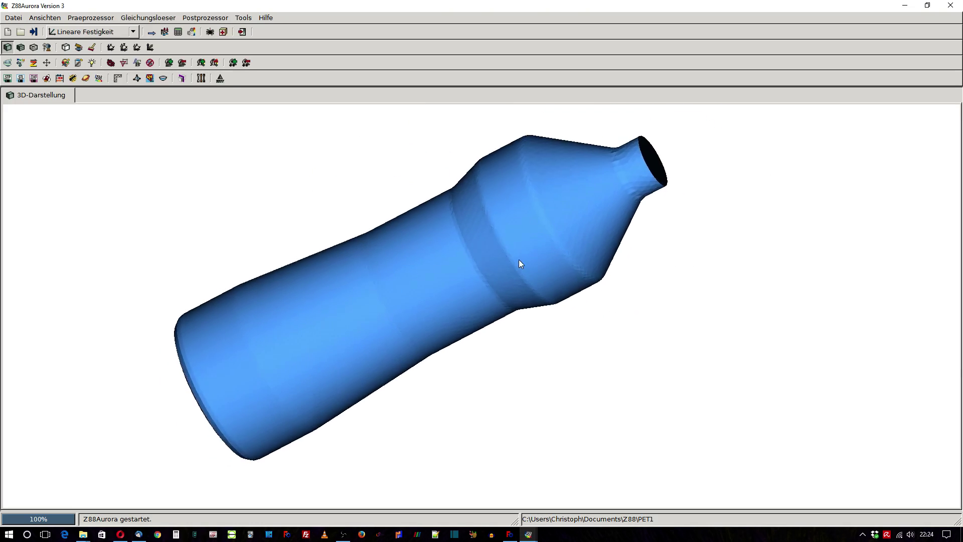
Step: Display the bottle as a triangle wireframe, zoomed in close and turned near vertical
{"action": "left_click", "coordinate": [20, 47]}
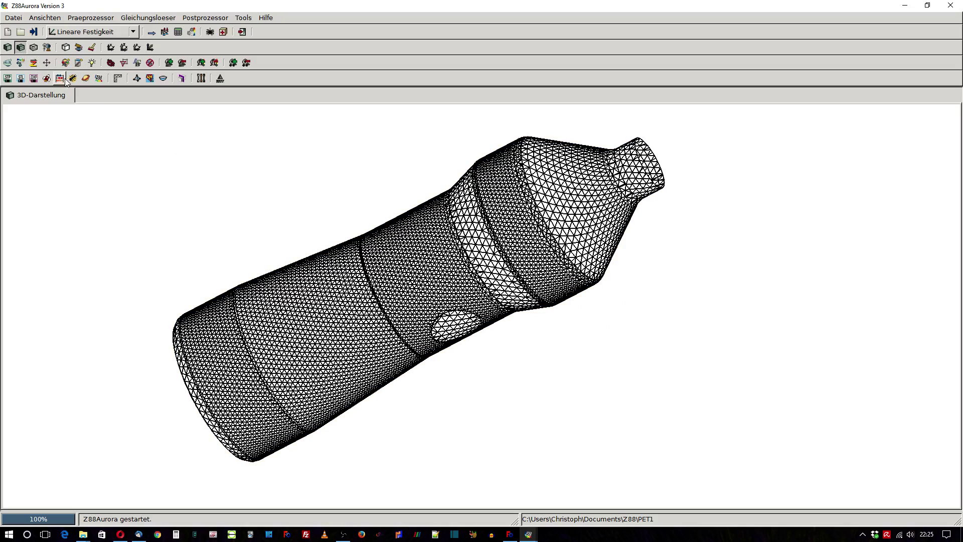
{"action": "scroll", "coordinate": [457, 253], "scroll_direction": "up", "scroll_amount": 2}
{"action": "scroll", "coordinate": [457, 253], "scroll_direction": "up", "scroll_amount": 3}
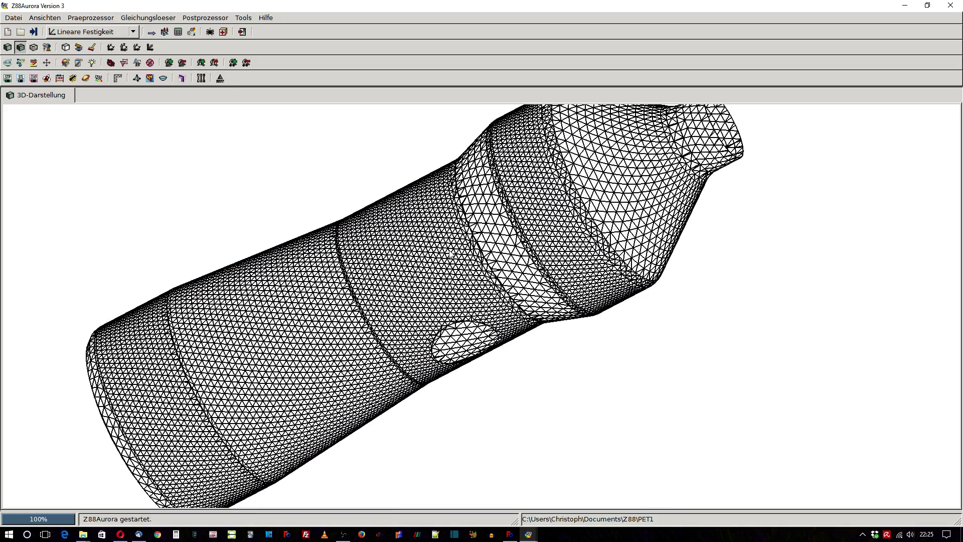
{"action": "mouse_move", "coordinate": [503, 275]}
{"action": "left_mouse_down"}
{"action": "mouse_move", "coordinate": [381, 241]}
{"action": "mouse_move", "coordinate": [389, 195]}
{"action": "mouse_move", "coordinate": [474, 328]}
{"action": "mouse_move", "coordinate": [424, 366]}
{"action": "mouse_move", "coordinate": [481, 309]}
{"action": "mouse_move", "coordinate": [410, 366]}
{"action": "mouse_move", "coordinate": [481, 308]}
{"action": "mouse_move", "coordinate": [534, 296]}
{"action": "left_mouse_up"}
{"action": "scroll", "coordinate": [349, 230], "scroll_direction": "up", "scroll_amount": 2}
{"action": "scroll", "coordinate": [350, 230], "scroll_direction": "down", "scroll_amount": 3}
{"action": "scroll", "coordinate": [381, 241], "scroll_direction": "up", "scroll_amount": 3}
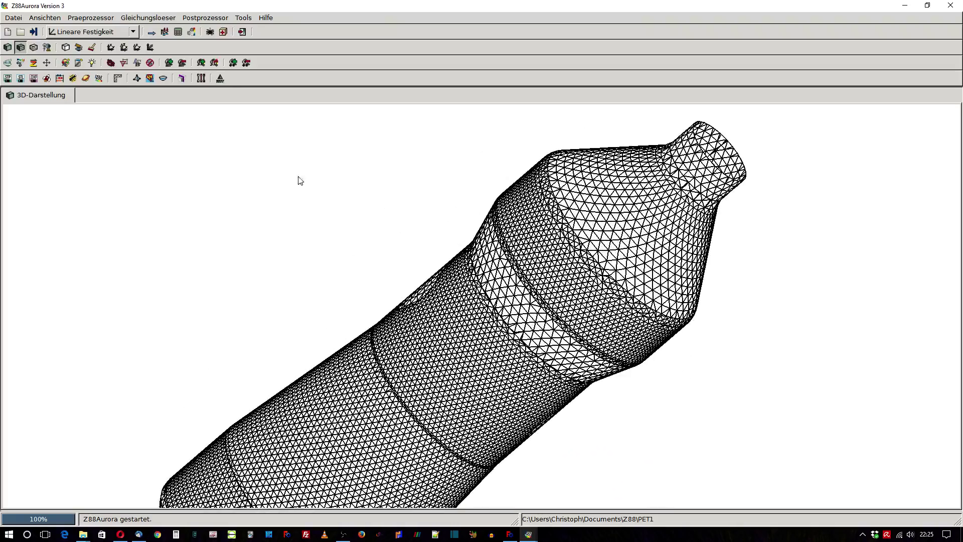
Step: Keep Lineare Festigkeit as the analysis type
{"action": "left_click", "coordinate": [133, 32]}
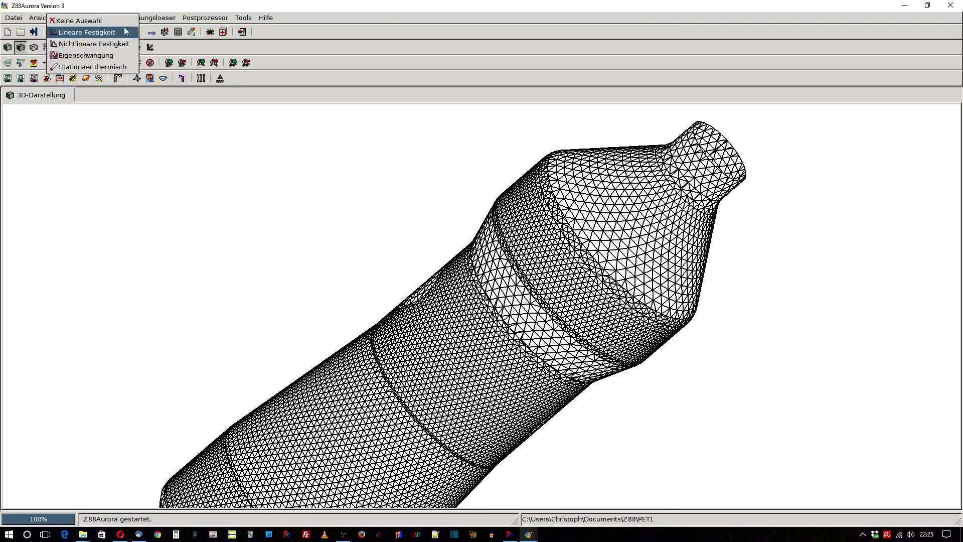
{"action": "left_click", "coordinate": [107, 32]}
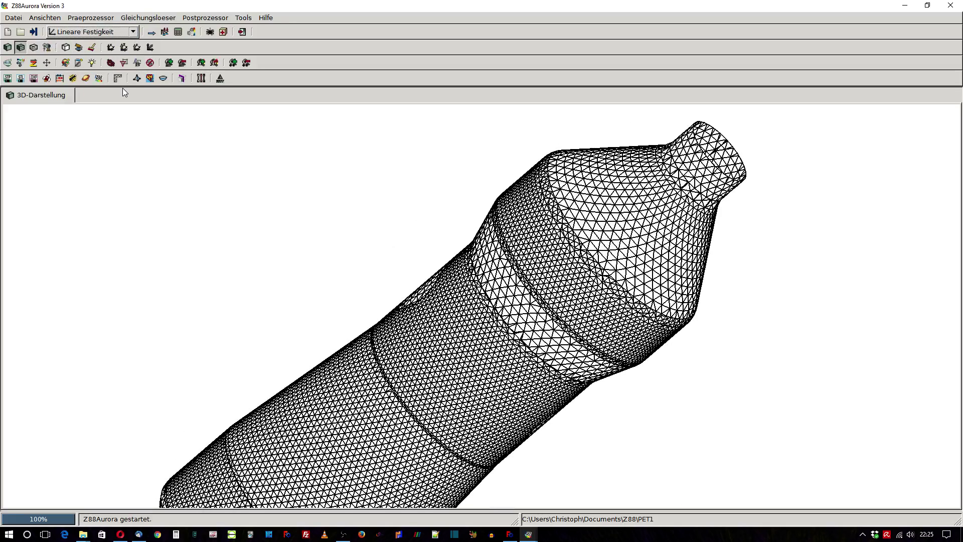
{"action": "left_click", "coordinate": [137, 32]}
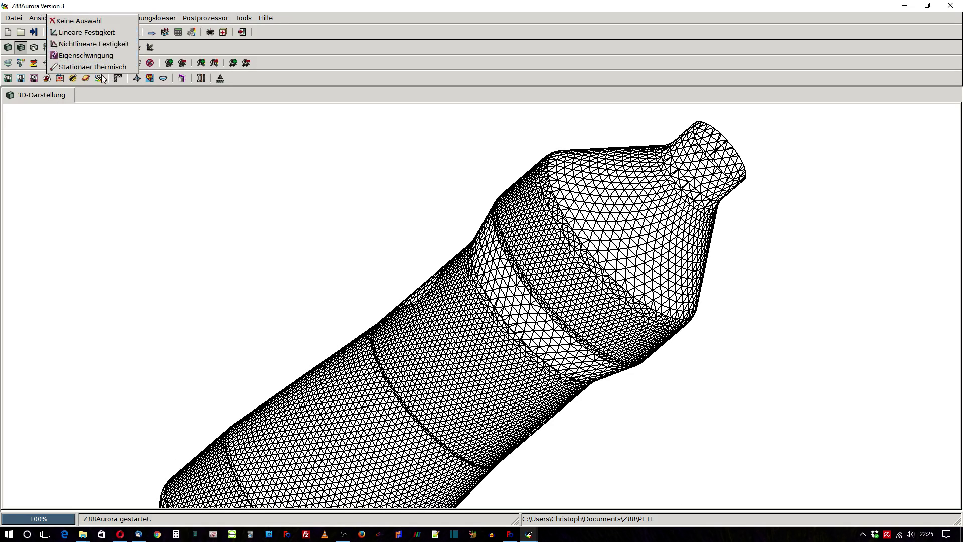
{"action": "left_click", "coordinate": [104, 32]}
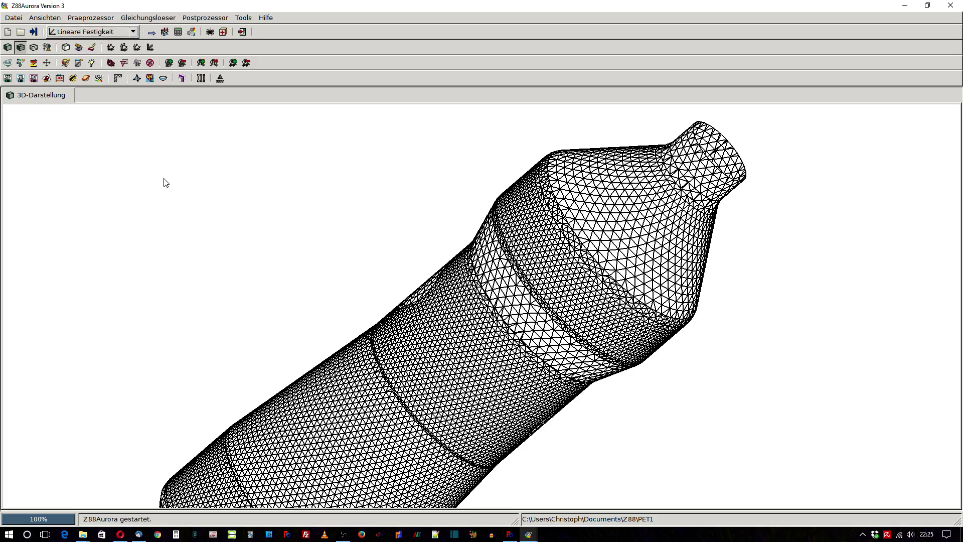
Step: Show the SPIDER workflow overview beside the bottle with Struktur and Praeprozessor expanded
{"action": "left_click", "coordinate": [210, 32]}
{"action": "left_click_drag", "start_coordinate": [166, 268], "coordinate": [125, 189]}
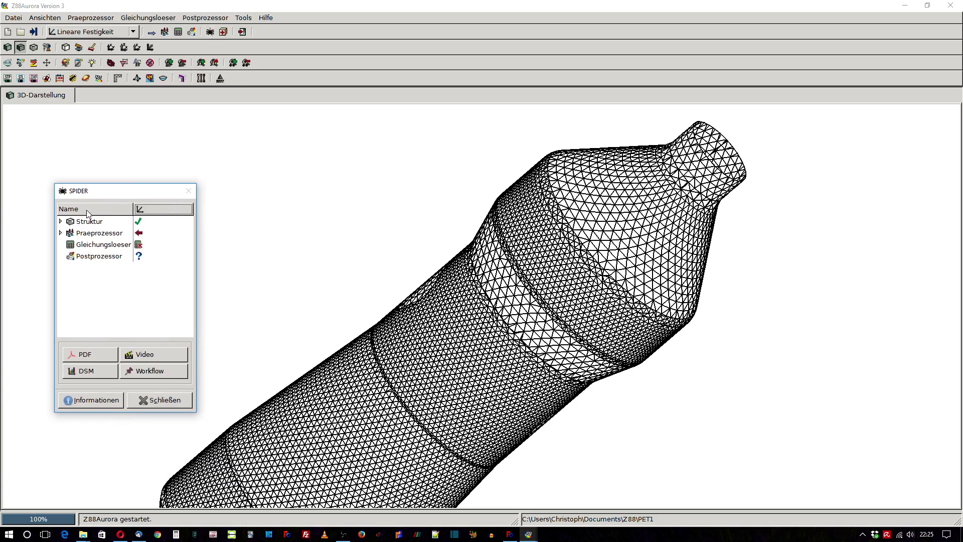
{"action": "left_click", "coordinate": [59, 224]}
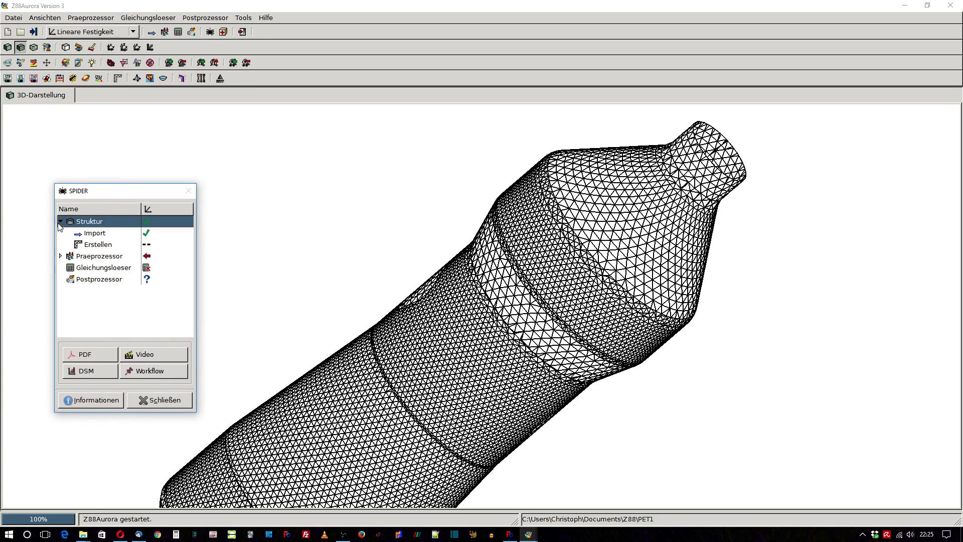
{"action": "left_click", "coordinate": [61, 257]}
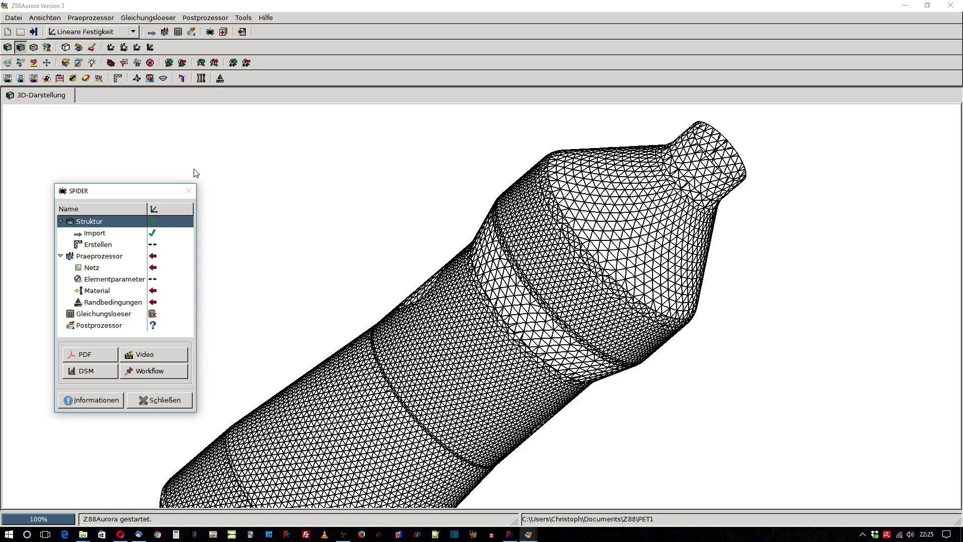
Step: Convert the bottle mesh into Schale (Nr.24) shell elements
{"action": "left_click", "coordinate": [163, 78]}
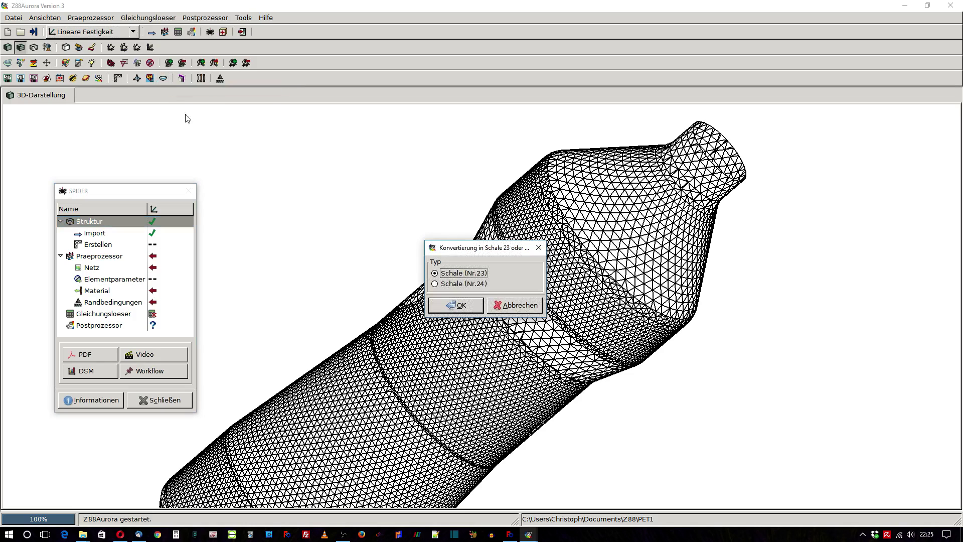
{"action": "left_click", "coordinate": [435, 285]}
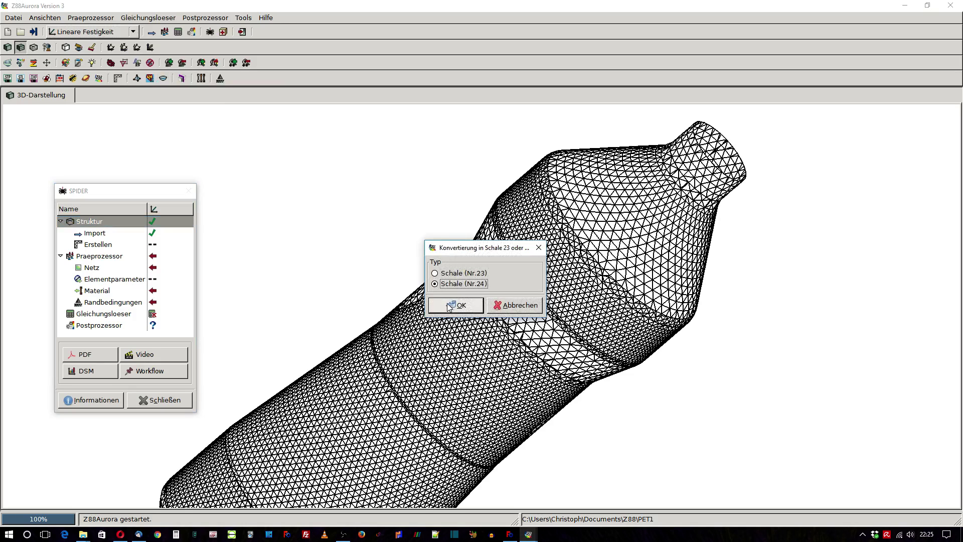
{"action": "left_click", "coordinate": [455, 306]}
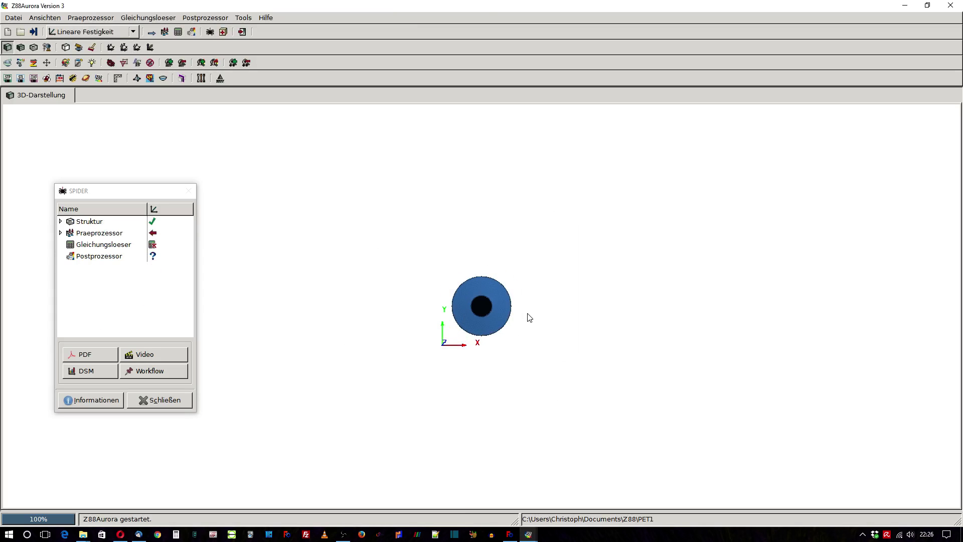
Step: Show the shell mesh as a wireframe of the whole bottle with preprocessing options visible
{"action": "scroll", "coordinate": [522, 317], "scroll_direction": "up", "scroll_amount": 3}
{"action": "left_click", "coordinate": [23, 50]}
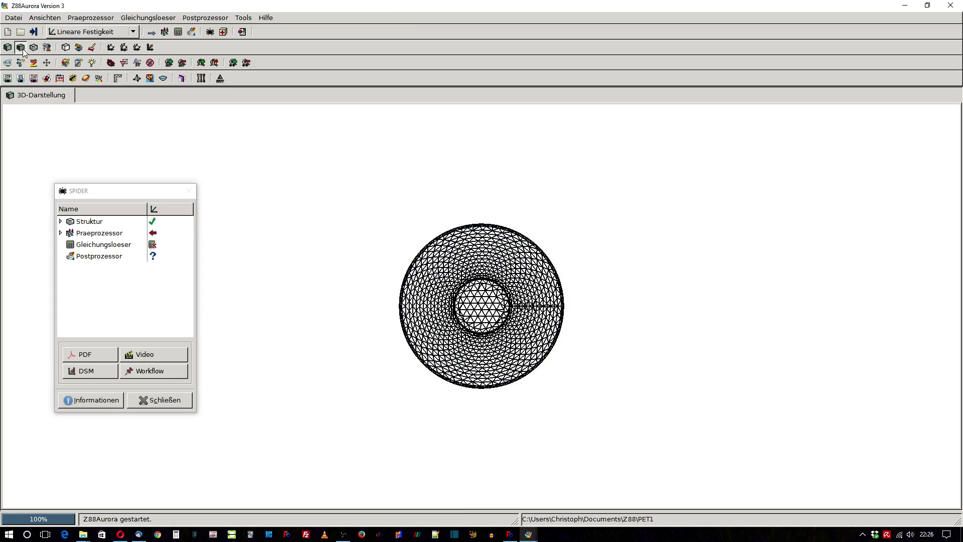
{"action": "left_click_drag", "start_coordinate": [281, 210], "coordinate": [325, 160]}
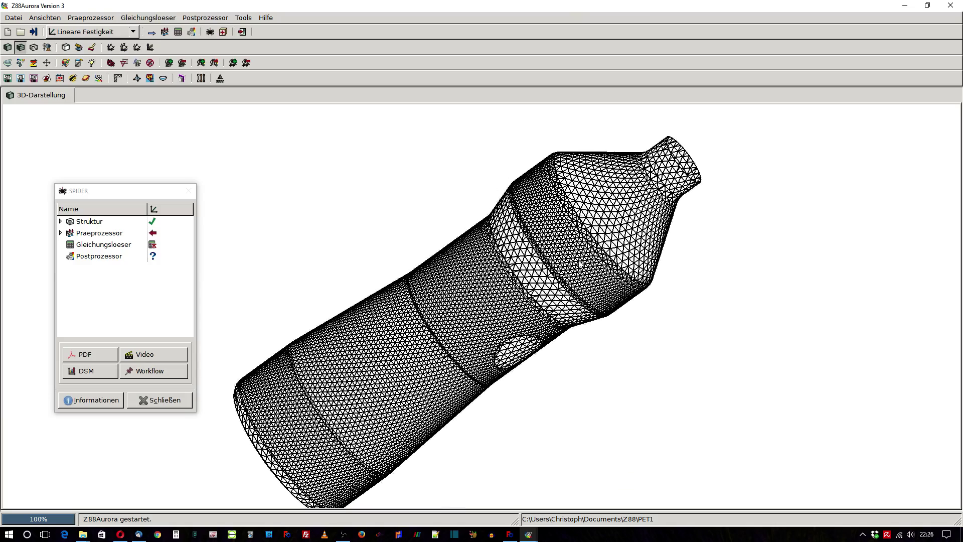
{"action": "left_click", "coordinate": [164, 33]}
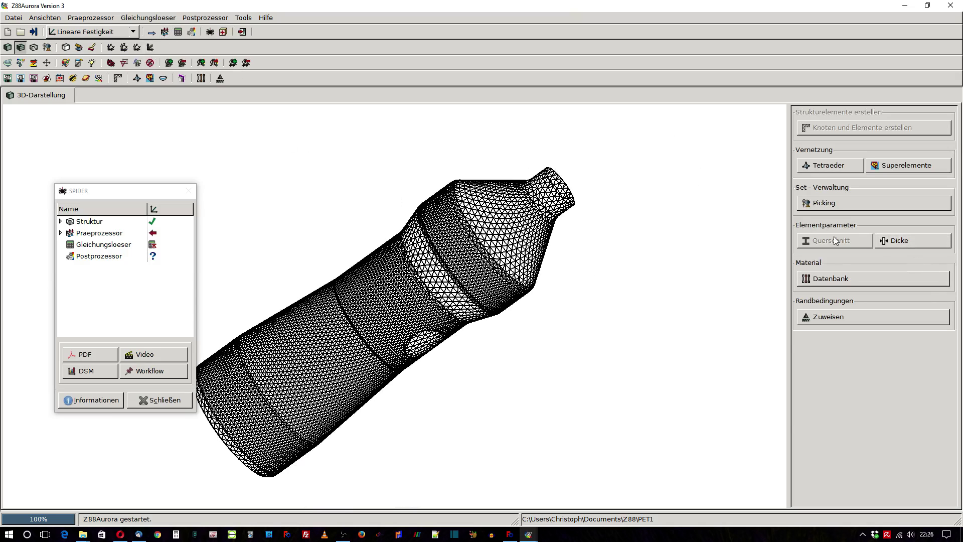
Step: Add a thickness entry Geometrie1 of 0.3 for all elements, then close the thickness settings
{"action": "left_click", "coordinate": [898, 241]}
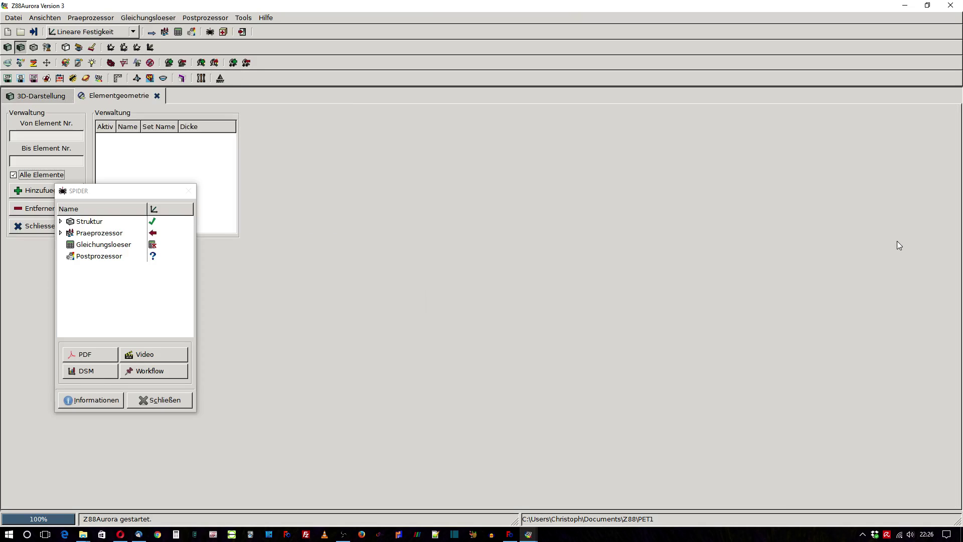
{"action": "left_click_drag", "start_coordinate": [162, 192], "coordinate": [138, 306]}
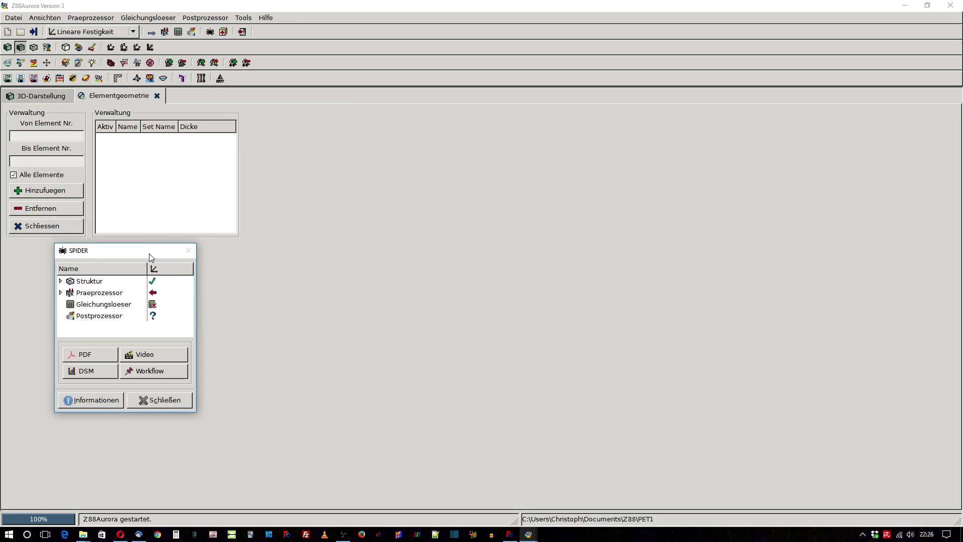
{"action": "left_click", "coordinate": [45, 191]}
{"action": "left_click", "coordinate": [28, 175]}
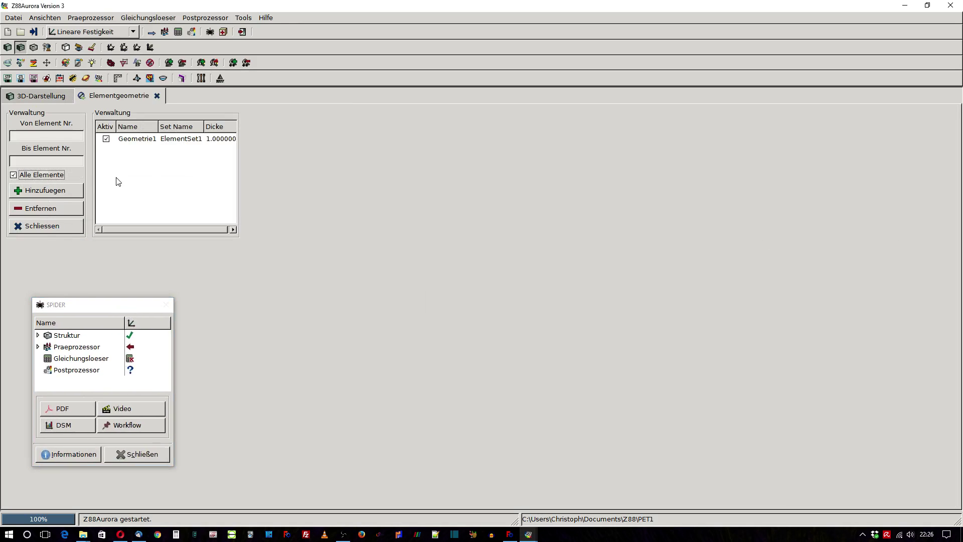
{"action": "left_click", "coordinate": [219, 138]}
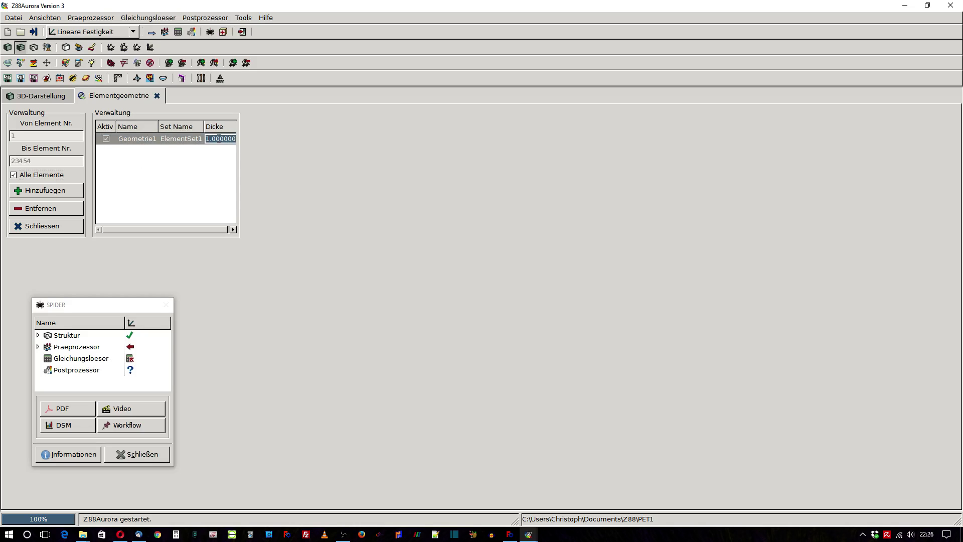
{"action": "left_click", "coordinate": [220, 138]}
{"action": "type", "text": "0.300000"}
{"action": "key", "text": "Return"}
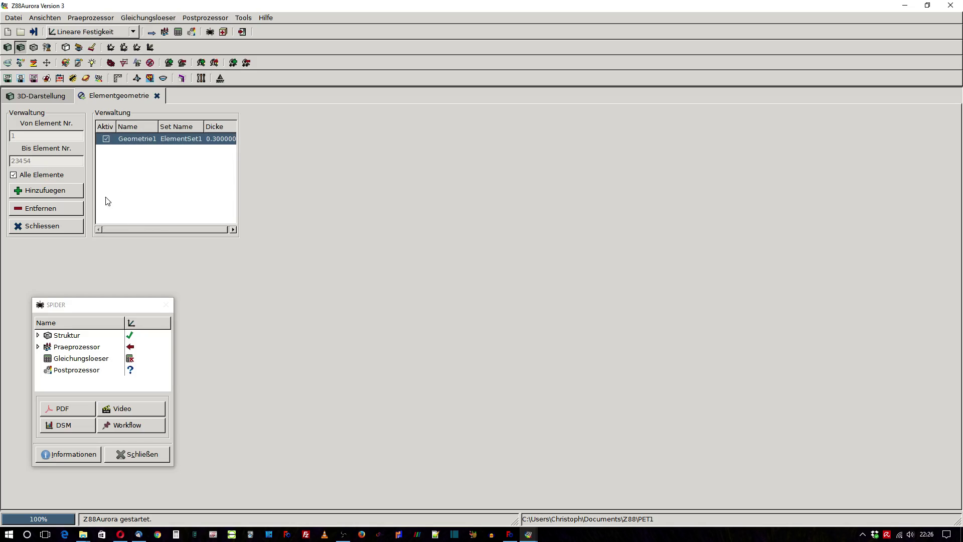
{"action": "left_click", "coordinate": [47, 226]}
{"action": "mouse_move", "coordinate": [103, 304]}
{"action": "left_mouse_down"}
{"action": "mouse_move", "coordinate": [74, 234]}
{"action": "mouse_move", "coordinate": [88, 181]}
{"action": "mouse_move", "coordinate": [80, 162]}
{"action": "left_mouse_up"}
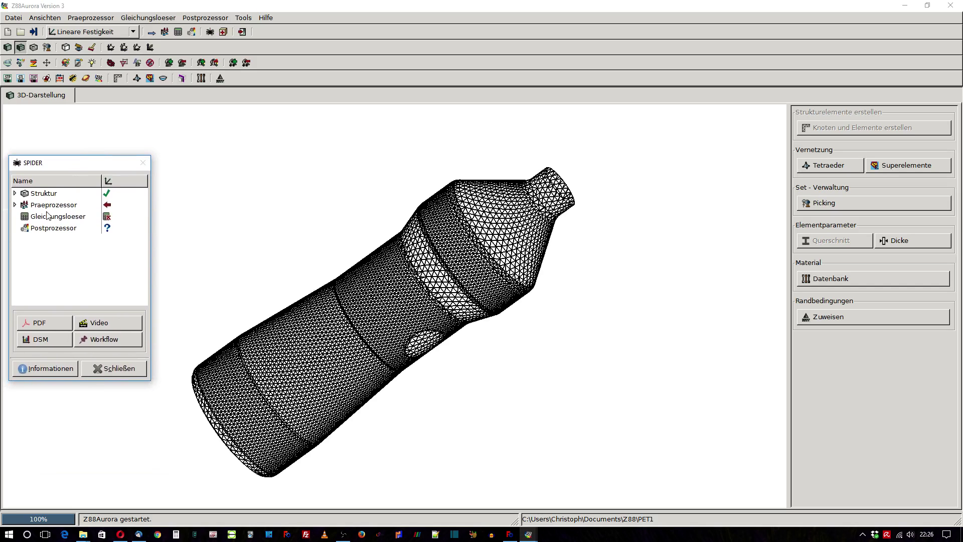
Step: Assign Polyethylenterephthalat (PET) from the material database to all elements
{"action": "left_click", "coordinate": [14, 205]}
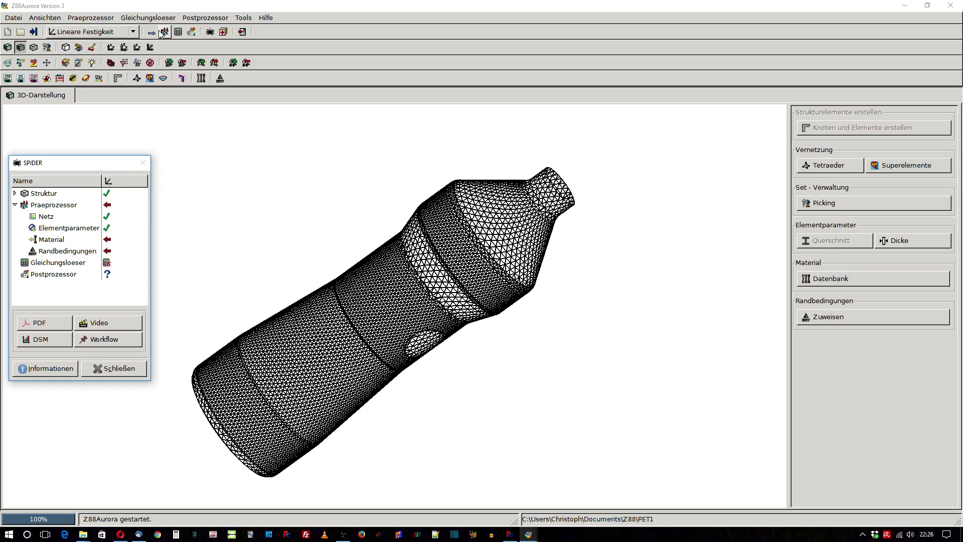
{"action": "left_click", "coordinate": [847, 279]}
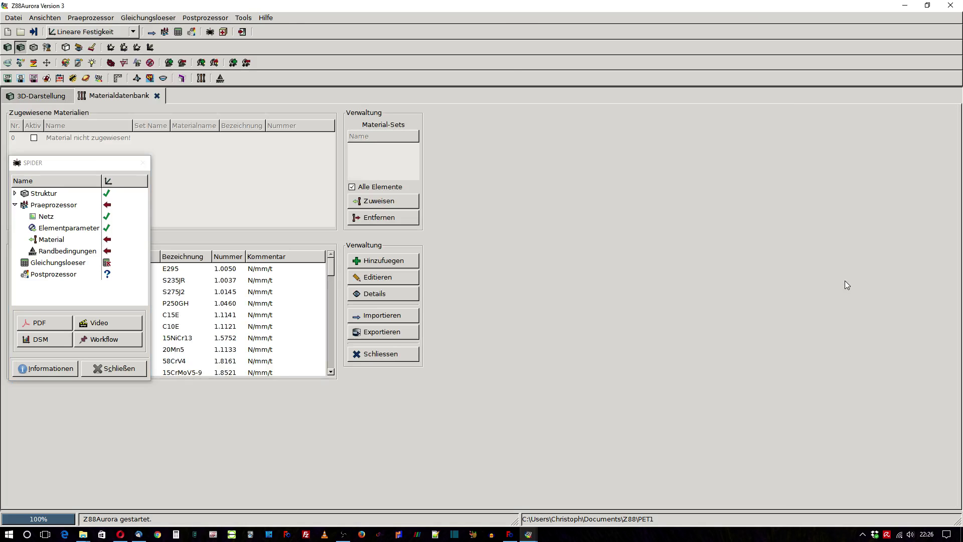
{"action": "left_click_drag", "start_coordinate": [126, 162], "coordinate": [248, 443]}
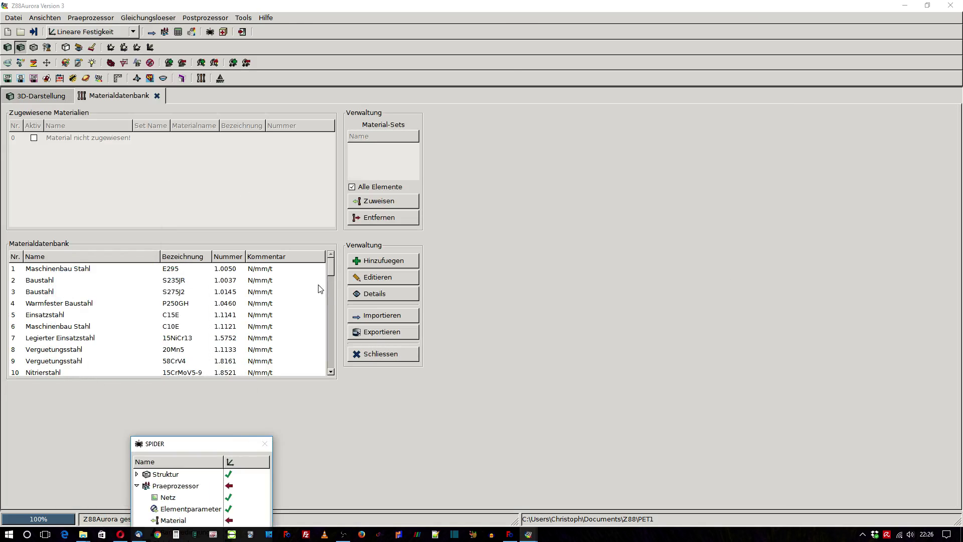
{"action": "left_click_drag", "start_coordinate": [331, 268], "coordinate": [333, 331]}
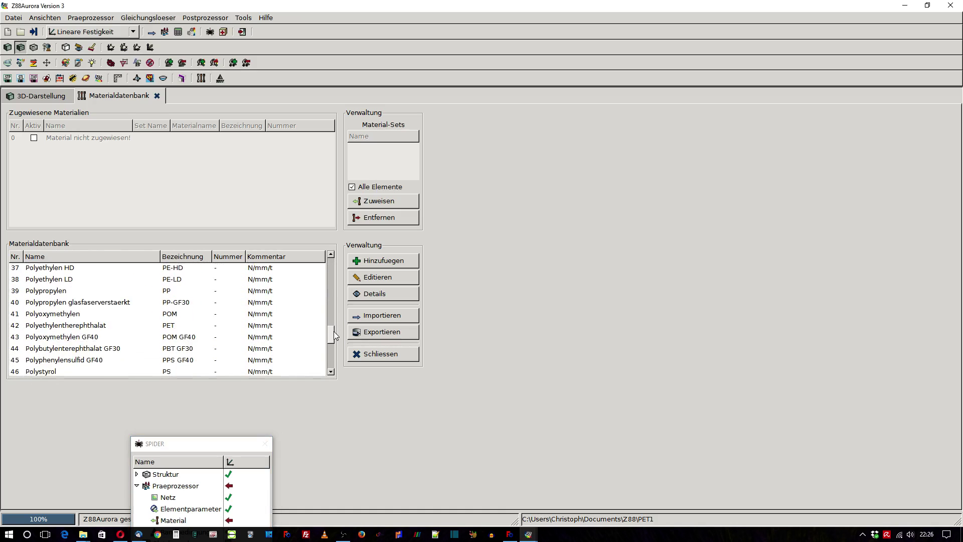
{"action": "left_click", "coordinate": [70, 327]}
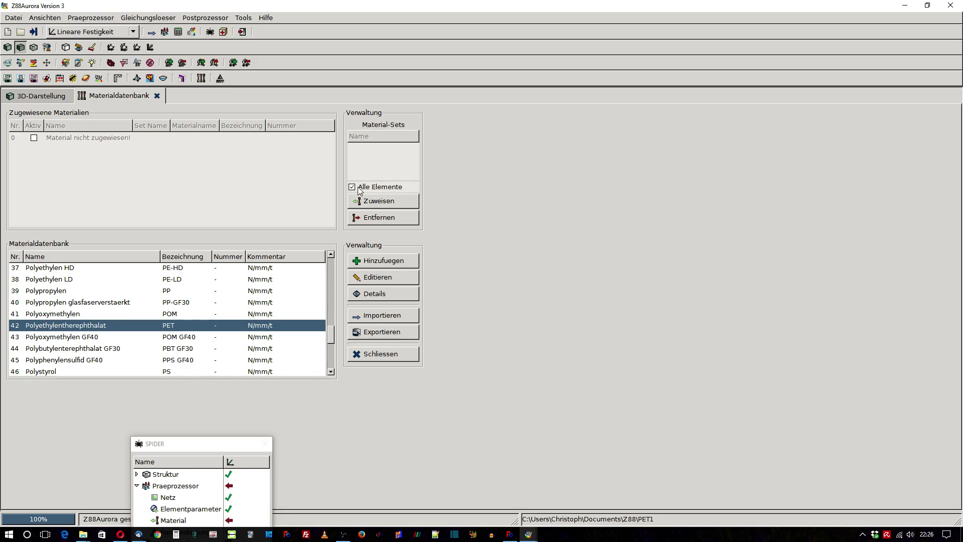
{"action": "left_click", "coordinate": [371, 204]}
Step: Close the material database and bring up the node and element Picking tools
{"action": "left_click", "coordinate": [383, 357]}
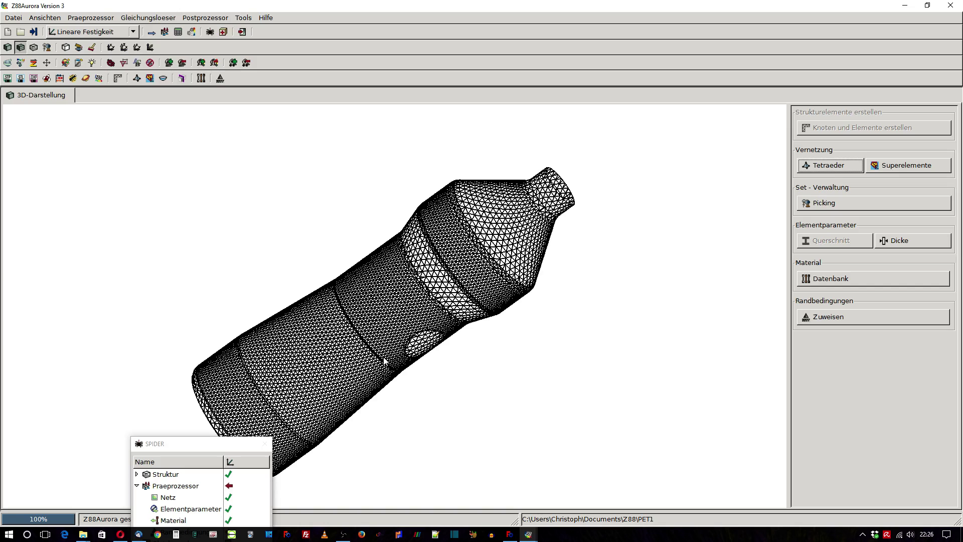
{"action": "mouse_move", "coordinate": [198, 447]}
{"action": "left_mouse_down"}
{"action": "mouse_move", "coordinate": [155, 278]}
{"action": "mouse_move", "coordinate": [117, 200]}
{"action": "left_mouse_up"}
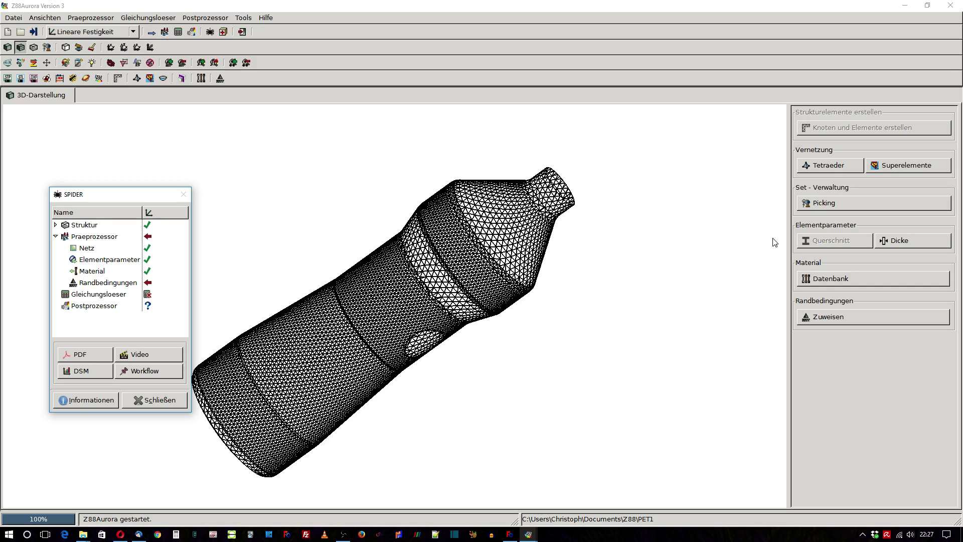
{"action": "left_click", "coordinate": [827, 204]}
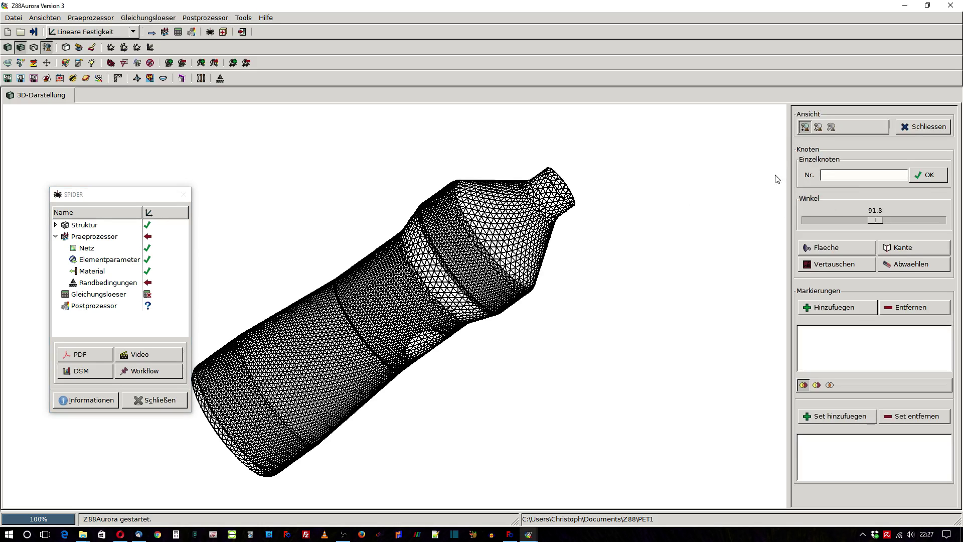
Step: Switch to node picking and zoom in close on the bottle's circular patch
{"action": "left_click", "coordinate": [805, 128]}
{"action": "left_click_drag", "start_coordinate": [480, 305], "coordinate": [394, 236]}
{"action": "scroll", "coordinate": [395, 322], "scroll_direction": "up", "scroll_amount": 2}
{"action": "scroll", "coordinate": [395, 321], "scroll_direction": "up", "scroll_amount": 2}
{"action": "scroll", "coordinate": [387, 312], "scroll_direction": "up", "scroll_amount": 1}
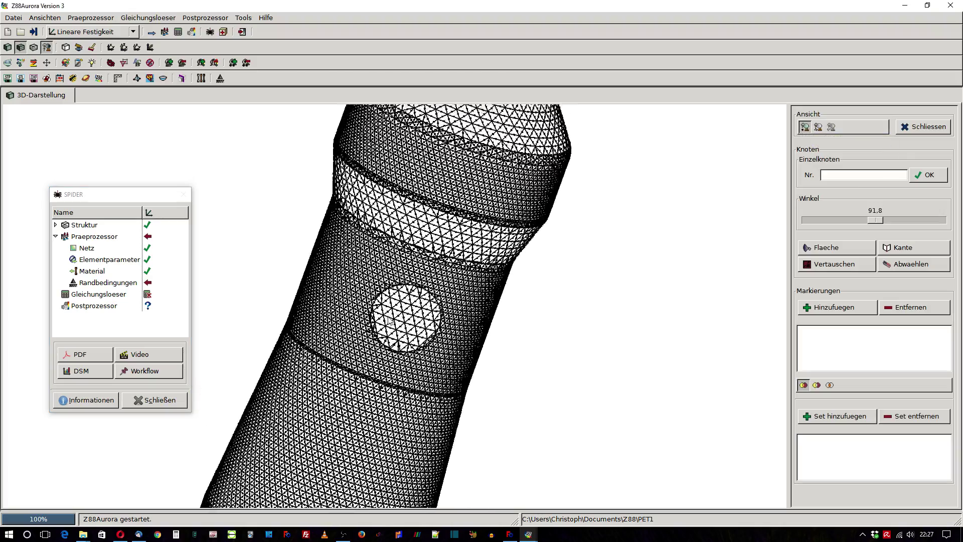
{"action": "scroll", "coordinate": [387, 312], "scroll_direction": "up", "scroll_amount": 1}
{"action": "scroll", "coordinate": [387, 312], "scroll_direction": "up", "scroll_amount": 1}
{"action": "scroll", "coordinate": [388, 312], "scroll_direction": "up", "scroll_amount": 1}
{"action": "scroll", "coordinate": [388, 313], "scroll_direction": "up", "scroll_amount": 1}
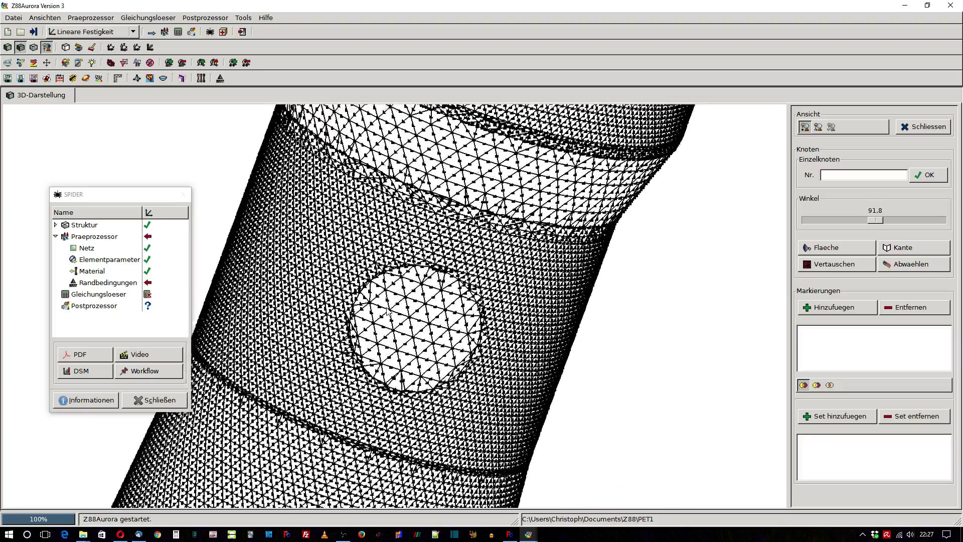
{"action": "scroll", "coordinate": [387, 313], "scroll_direction": "up", "scroll_amount": 1}
{"action": "scroll", "coordinate": [387, 313], "scroll_direction": "up", "scroll_amount": 1}
{"action": "scroll", "coordinate": [387, 313], "scroll_direction": "up", "scroll_amount": 1}
{"action": "left_click_drag", "start_coordinate": [470, 363], "coordinate": [457, 327]}
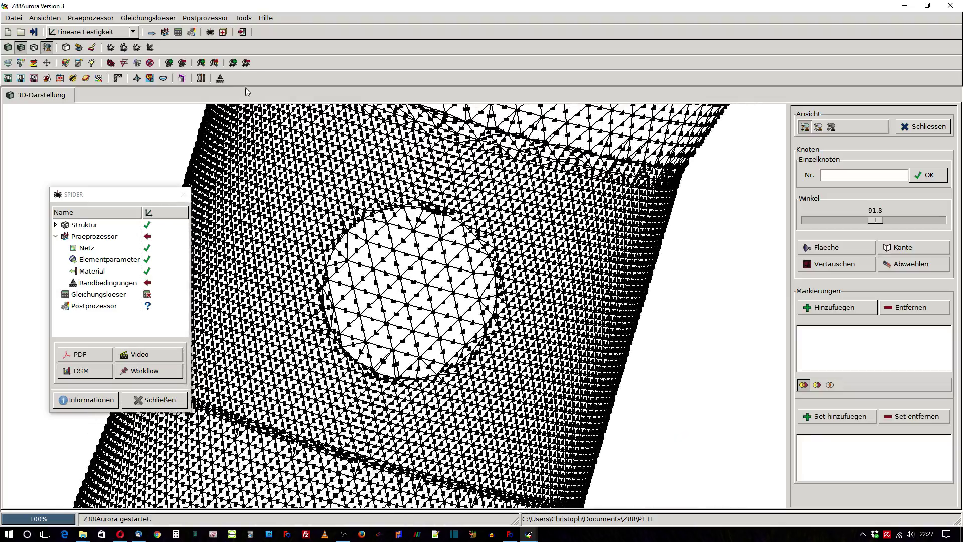
Step: Shrink the node markers so individual nodes can be picked
{"action": "left_click", "coordinate": [233, 64]}
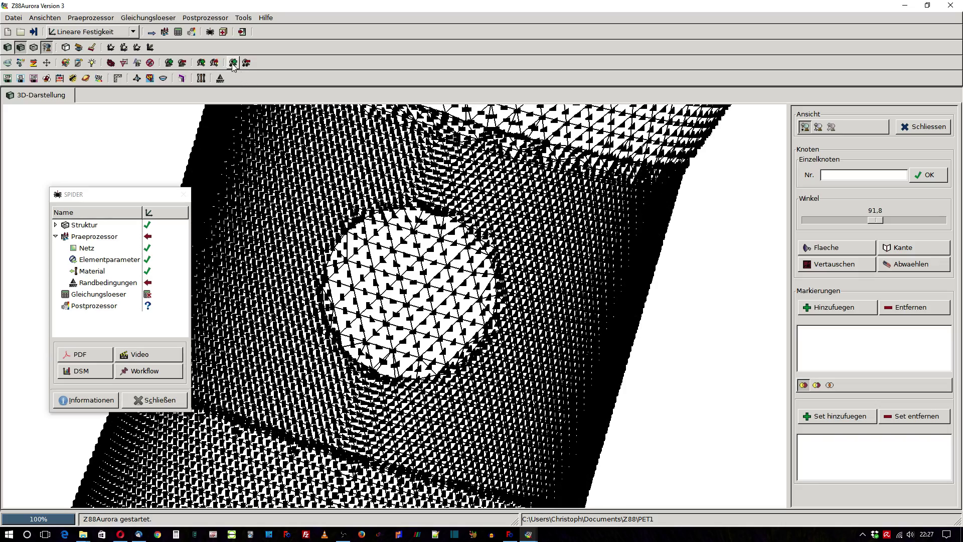
{"action": "left_click", "coordinate": [251, 66]}
{"action": "left_click", "coordinate": [251, 66]}
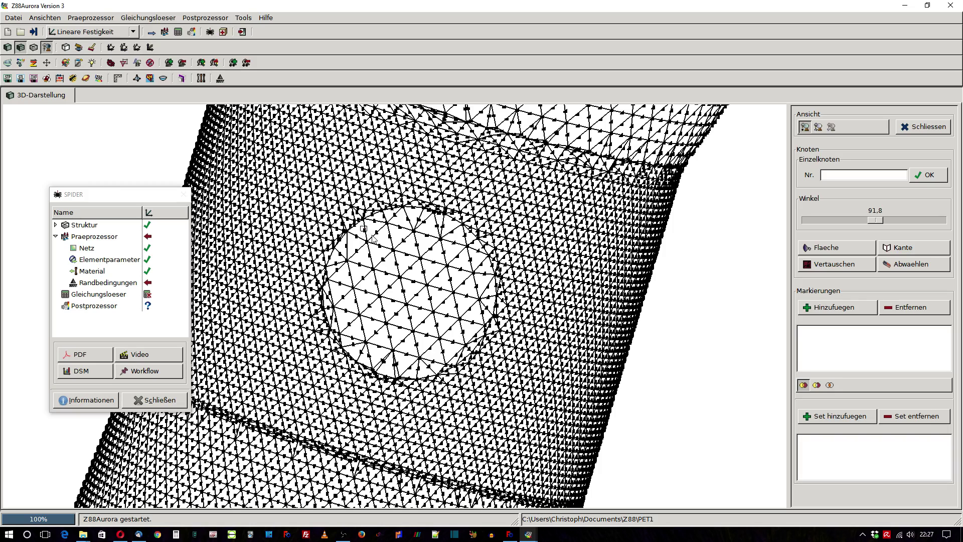
Step: Box-select the nodes in the middle and along the left edge of the circular patch
{"action": "left_click_drag", "start_coordinate": [372, 237], "coordinate": [472, 355]}
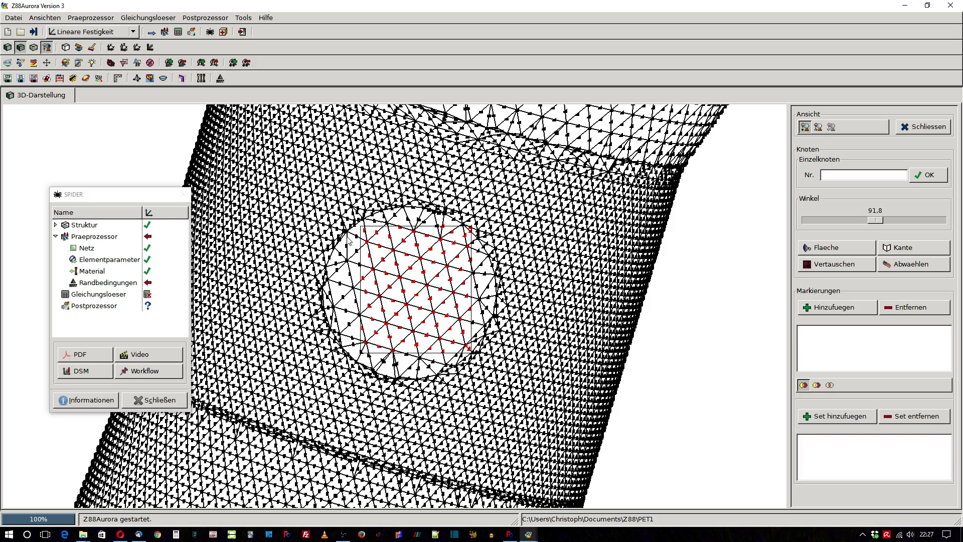
{"action": "left_click_drag", "start_coordinate": [349, 235], "coordinate": [371, 353]}
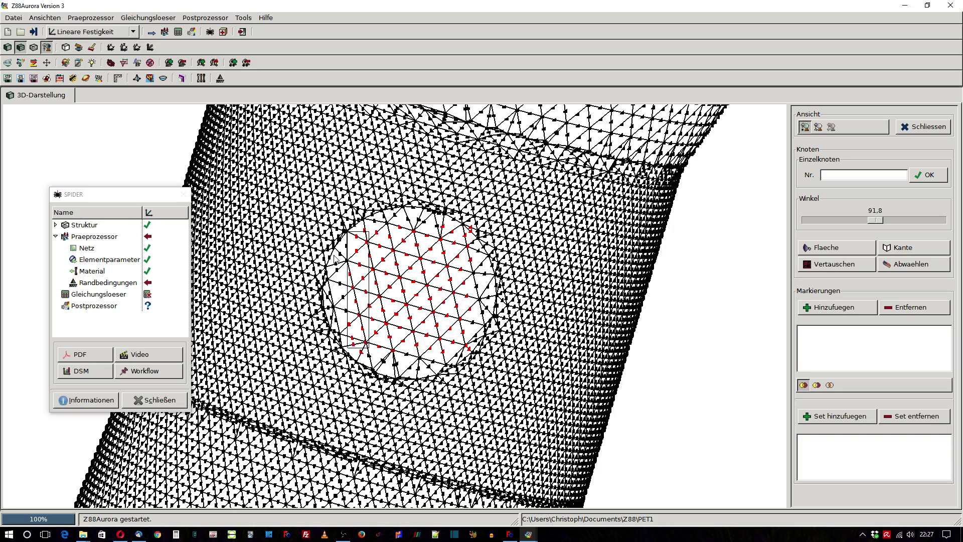
{"action": "left_click_drag", "start_coordinate": [339, 243], "coordinate": [354, 334]}
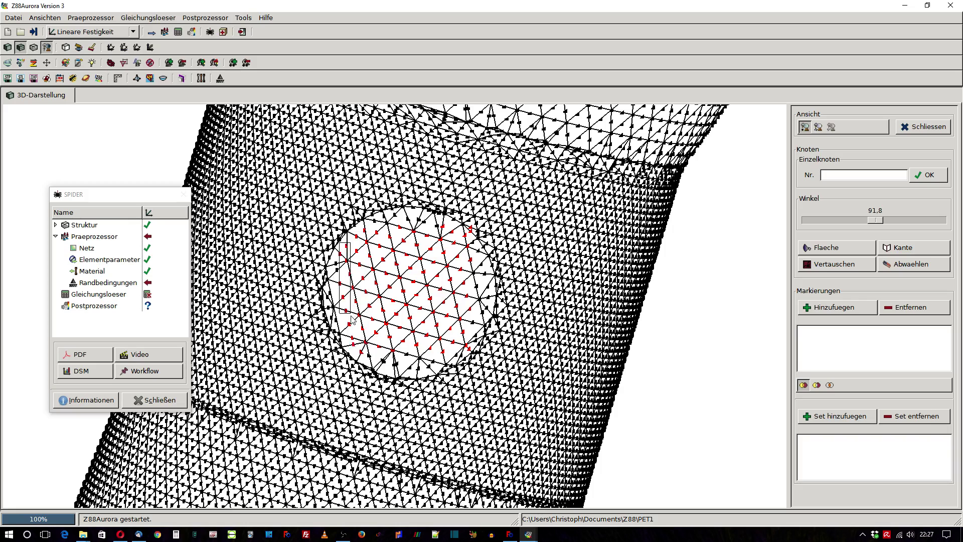
{"action": "left_click_drag", "start_coordinate": [332, 259], "coordinate": [350, 331]}
{"action": "left_click_drag", "start_coordinate": [349, 327], "coordinate": [333, 285]}
Step: Add the remaining patch nodes along the upper, right and bottom edges
{"action": "mouse_move", "coordinate": [370, 219]}
{"action": "left_mouse_down"}
{"action": "mouse_move", "coordinate": [406, 233]}
{"action": "mouse_move", "coordinate": [433, 222]}
{"action": "mouse_move", "coordinate": [486, 302]}
{"action": "left_mouse_up"}
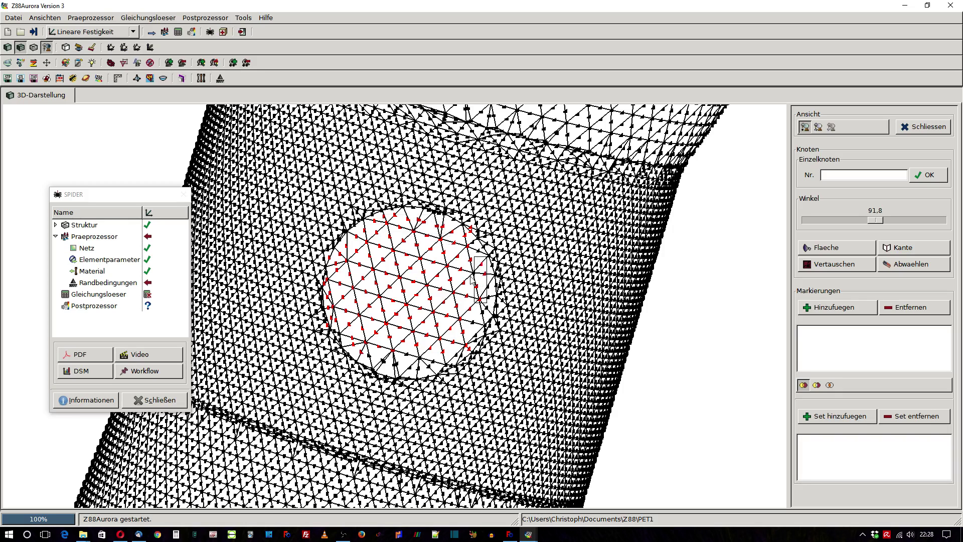
{"action": "left_click_drag", "start_coordinate": [462, 261], "coordinate": [481, 290]}
{"action": "left_click_drag", "start_coordinate": [467, 239], "coordinate": [480, 258]}
{"action": "mouse_move", "coordinate": [484, 293]}
{"action": "left_mouse_down"}
{"action": "mouse_move", "coordinate": [493, 305]}
{"action": "mouse_move", "coordinate": [479, 347]}
{"action": "left_mouse_up"}
{"action": "left_click_drag", "start_coordinate": [386, 344], "coordinate": [434, 372]}
{"action": "left_click_drag", "start_coordinate": [366, 352], "coordinate": [392, 367]}
{"action": "left_click_drag", "start_coordinate": [470, 221], "coordinate": [483, 236]}
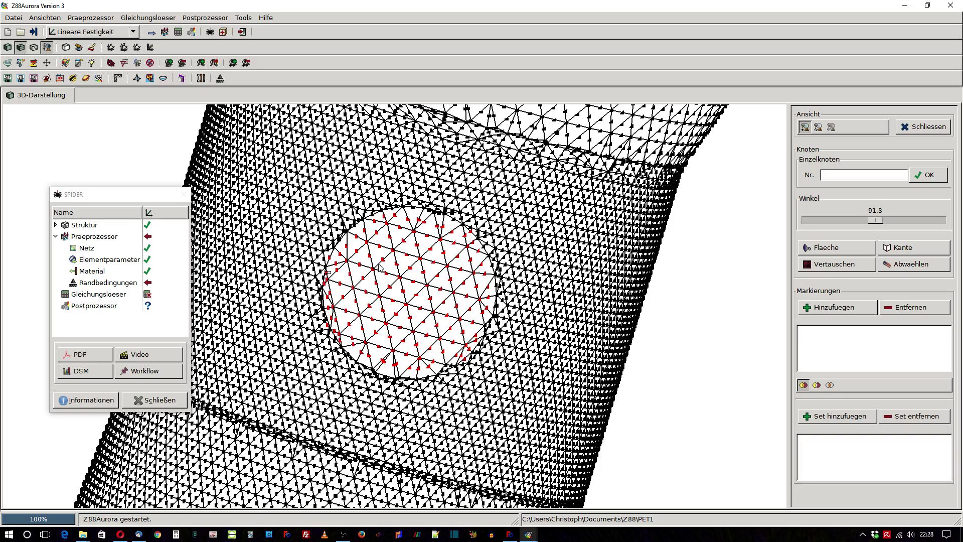
Step: Box-select the circular patch nodes and rename the new Set3 node set to Kraft1
{"action": "left_click", "coordinate": [478, 323]}
{"action": "mouse_move", "coordinate": [418, 211]}
{"action": "left_mouse_down"}
{"action": "mouse_move", "coordinate": [447, 229]}
{"action": "mouse_move", "coordinate": [422, 219]}
{"action": "left_mouse_up"}
{"action": "middle_click_drag", "start_coordinate": [476, 111], "coordinate": [471, 285]}
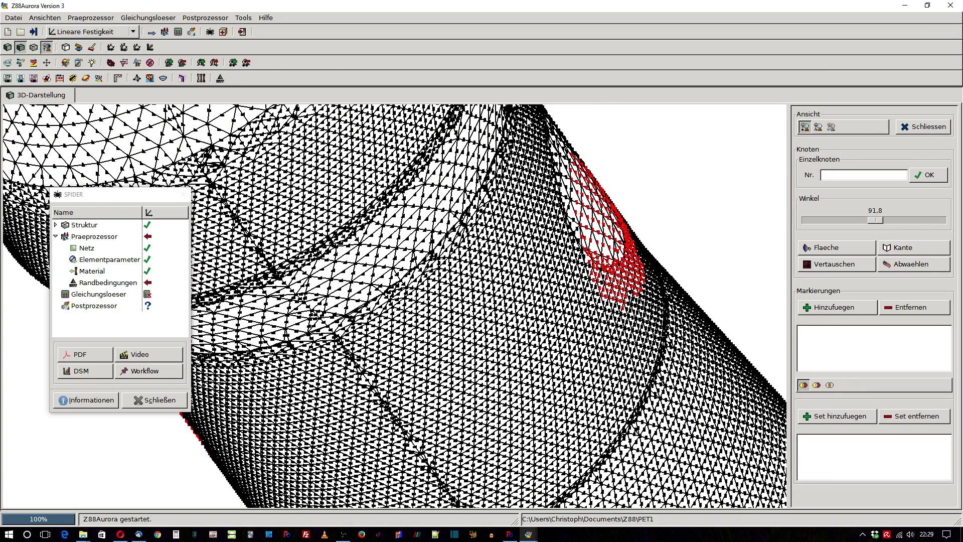
{"action": "left_click_drag", "start_coordinate": [552, 118], "coordinate": [706, 387]}
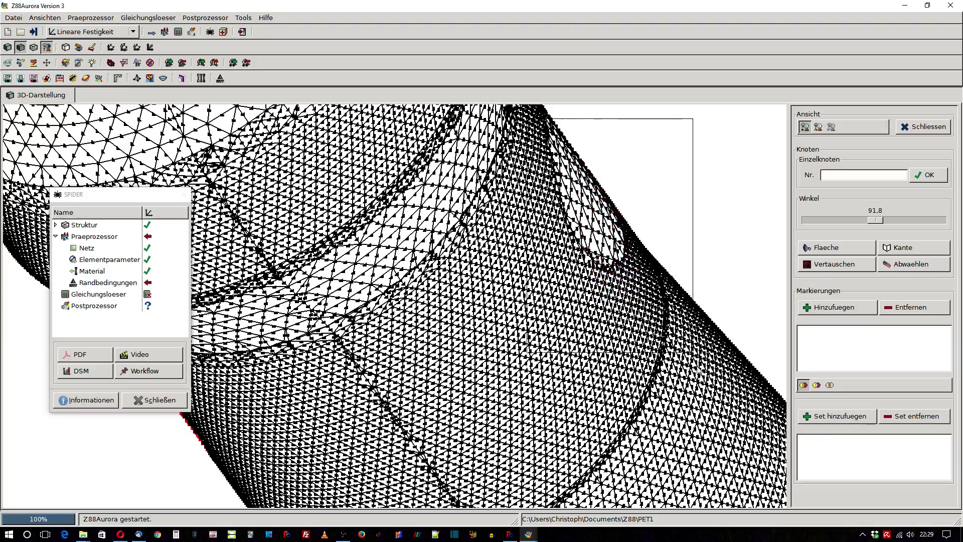
{"action": "mouse_move", "coordinate": [706, 392]}
{"action": "middle_mouse_down"}
{"action": "mouse_move", "coordinate": [738, 210]}
{"action": "mouse_move", "coordinate": [781, 177]}
{"action": "middle_mouse_up"}
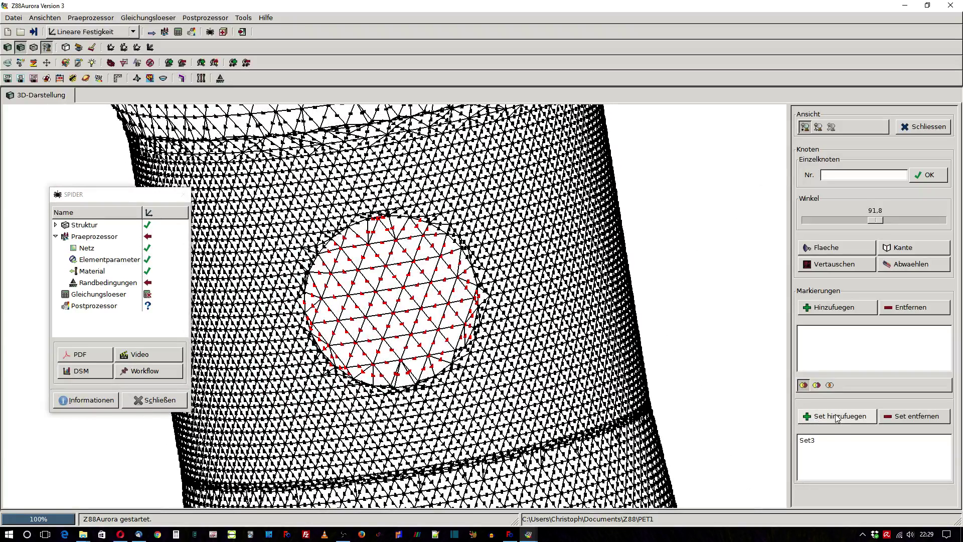
{"action": "left_click", "coordinate": [821, 441]}
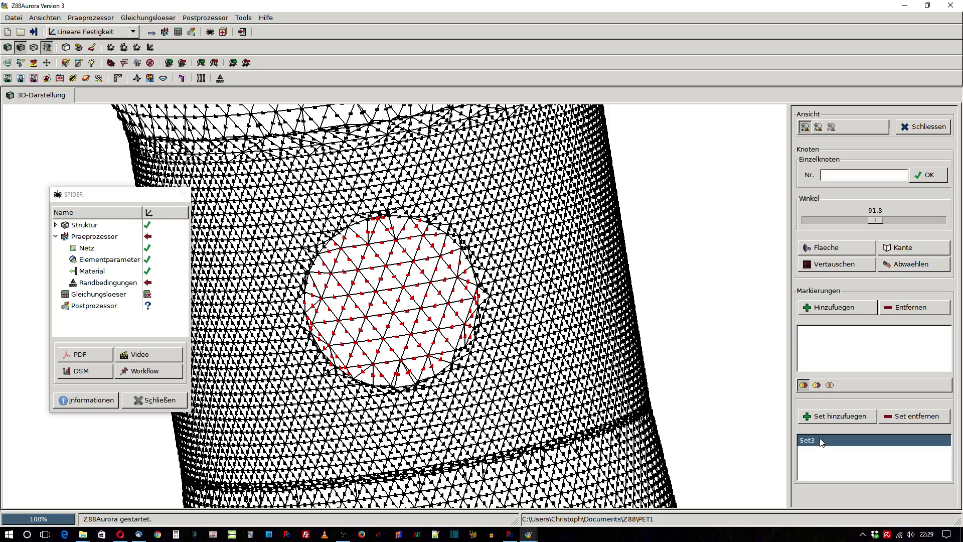
{"action": "left_click", "coordinate": [821, 442]}
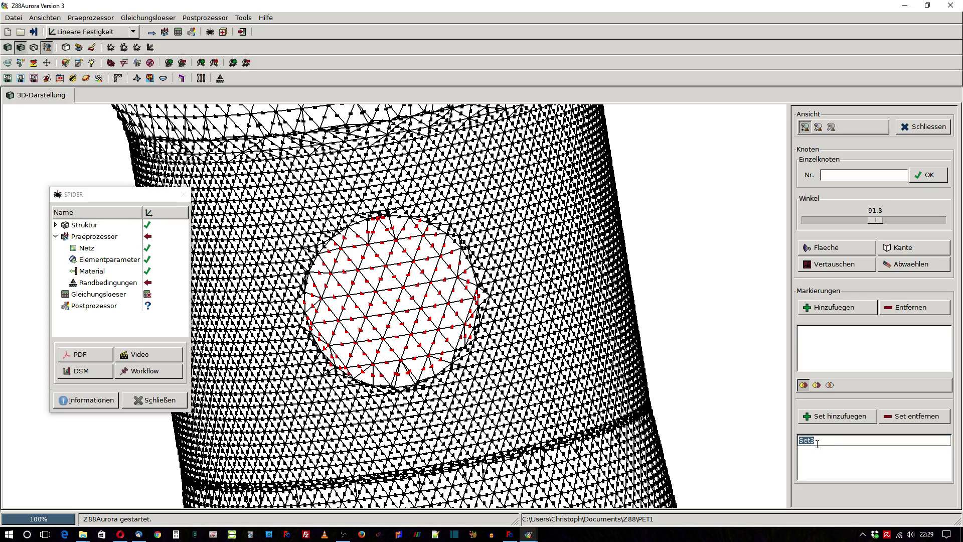
{"action": "type", "text": "Kraft1"}
{"action": "key", "text": "Return"}
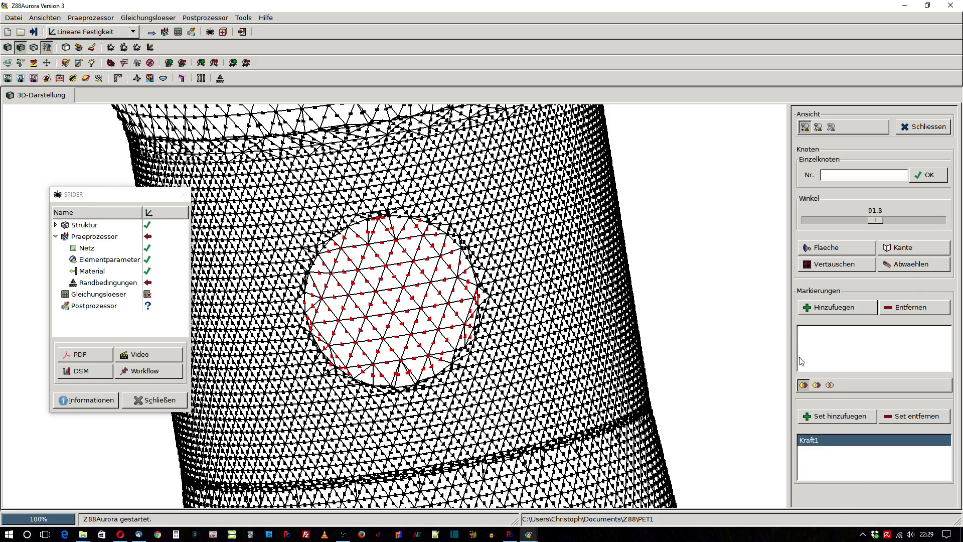
{"action": "left_click", "coordinate": [911, 266]}
Step: Rotate to the second circular patch and box-select its interior, top, left and lower nodes
{"action": "mouse_move", "coordinate": [660, 217]}
{"action": "middle_mouse_down"}
{"action": "mouse_move", "coordinate": [391, 377]}
{"action": "mouse_move", "coordinate": [341, 357]}
{"action": "middle_mouse_up"}
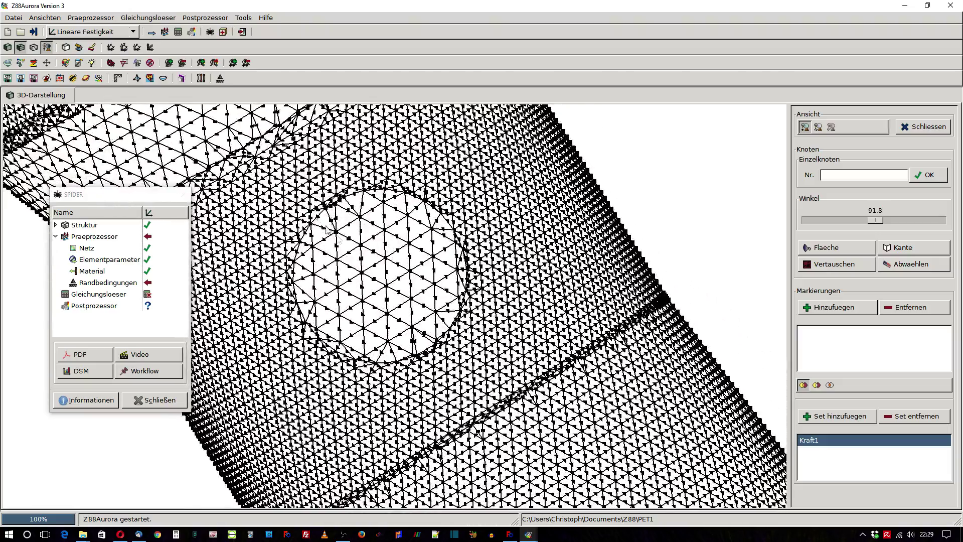
{"action": "mouse_move", "coordinate": [316, 217]}
{"action": "left_mouse_down"}
{"action": "mouse_move", "coordinate": [448, 330]}
{"action": "mouse_move", "coordinate": [438, 327]}
{"action": "left_mouse_up"}
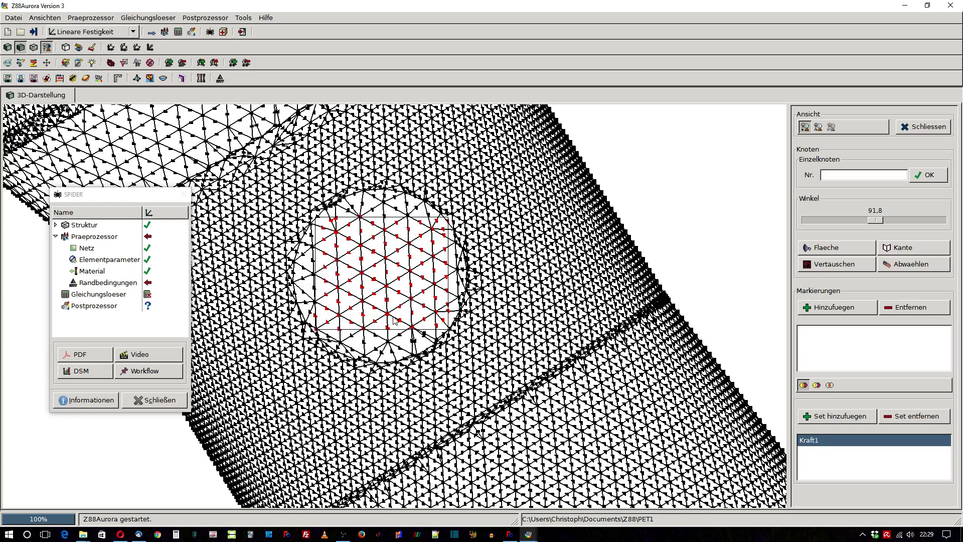
{"action": "left_click_drag", "start_coordinate": [344, 205], "coordinate": [411, 229]}
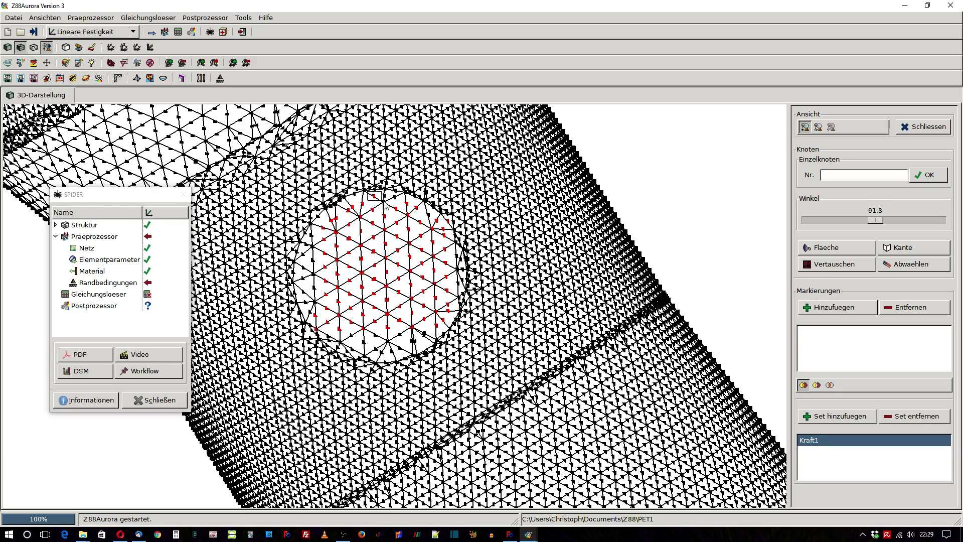
{"action": "left_click_drag", "start_coordinate": [369, 194], "coordinate": [430, 221]}
{"action": "left_click_drag", "start_coordinate": [311, 229], "coordinate": [331, 317]}
{"action": "mouse_move", "coordinate": [303, 242]}
{"action": "left_mouse_down"}
{"action": "mouse_move", "coordinate": [326, 319]}
{"action": "mouse_move", "coordinate": [428, 347]}
{"action": "left_mouse_up"}
{"action": "left_click_drag", "start_coordinate": [359, 337], "coordinate": [405, 354]}
{"action": "left_click_drag", "start_coordinate": [325, 327], "coordinate": [362, 351]}
Step: Add the remaining right and lower edge nodes, then rotate to check the patch selection
{"action": "left_click_drag", "start_coordinate": [450, 252], "coordinate": [466, 310]}
{"action": "left_click", "coordinate": [335, 202]}
{"action": "left_click_drag", "start_coordinate": [360, 349], "coordinate": [376, 364]}
{"action": "left_click_drag", "start_coordinate": [430, 339], "coordinate": [440, 348]}
{"action": "mouse_move", "coordinate": [587, 226]}
{"action": "middle_mouse_down"}
{"action": "mouse_move", "coordinate": [488, 293]}
{"action": "mouse_move", "coordinate": [390, 387]}
{"action": "middle_mouse_up"}
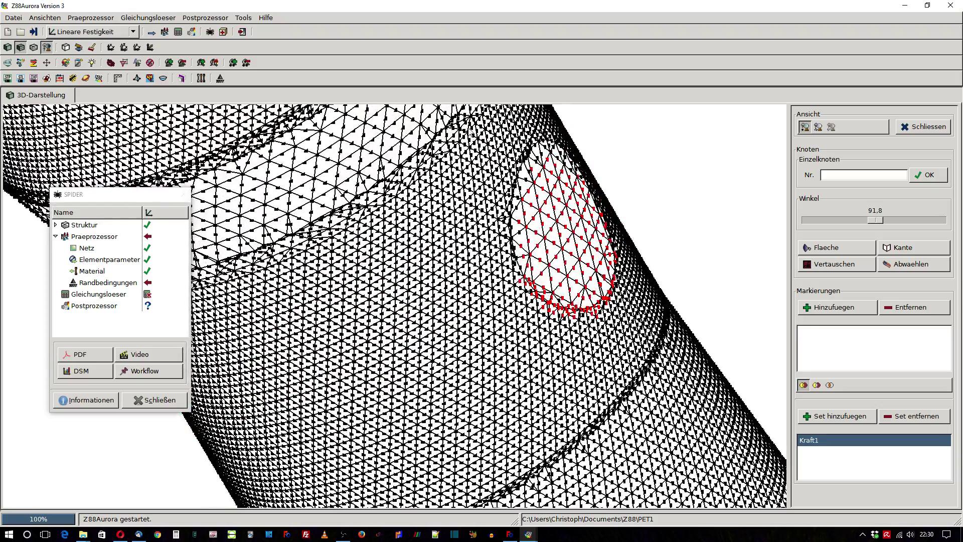
{"action": "mouse_move", "coordinate": [483, 136]}
{"action": "middle_mouse_down"}
{"action": "mouse_move", "coordinate": [313, 307]}
{"action": "mouse_move", "coordinate": [440, 283]}
{"action": "mouse_move", "coordinate": [593, 328]}
{"action": "middle_mouse_up"}
Step: Create a node set from the selection and rename Set4 to Kraft2
{"action": "left_click", "coordinate": [828, 420]}
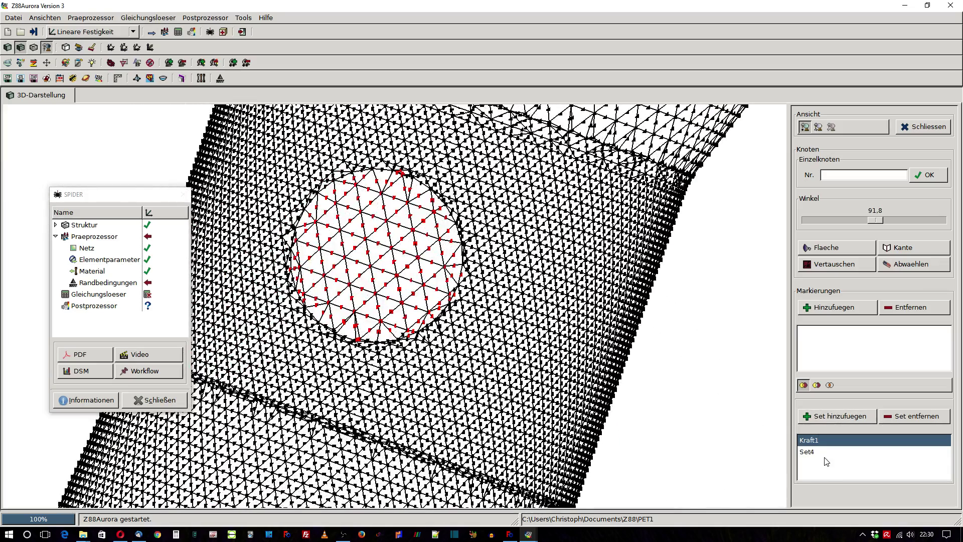
{"action": "left_click", "coordinate": [826, 453]}
{"action": "double_click", "coordinate": [835, 453]}
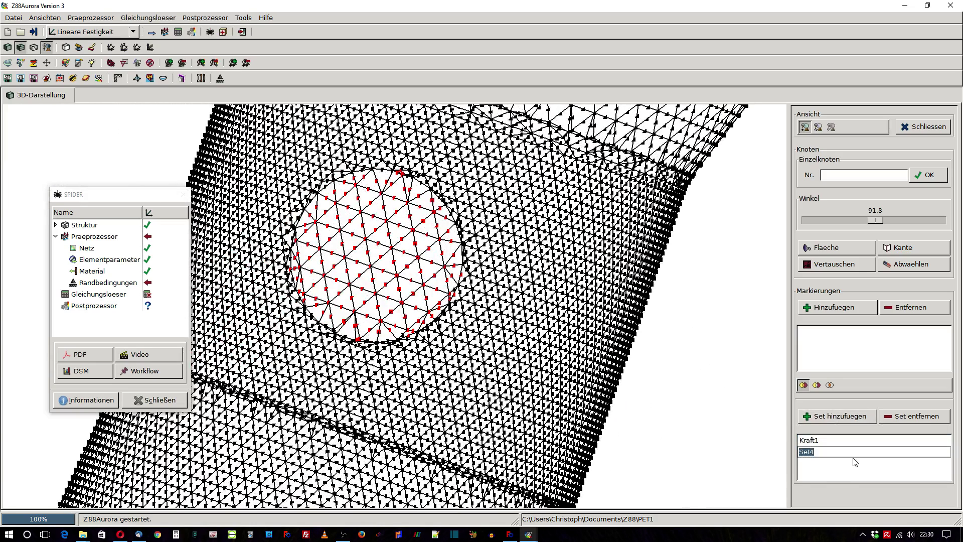
{"action": "type", "text": "Kraft2"}
{"action": "key", "text": "Return"}
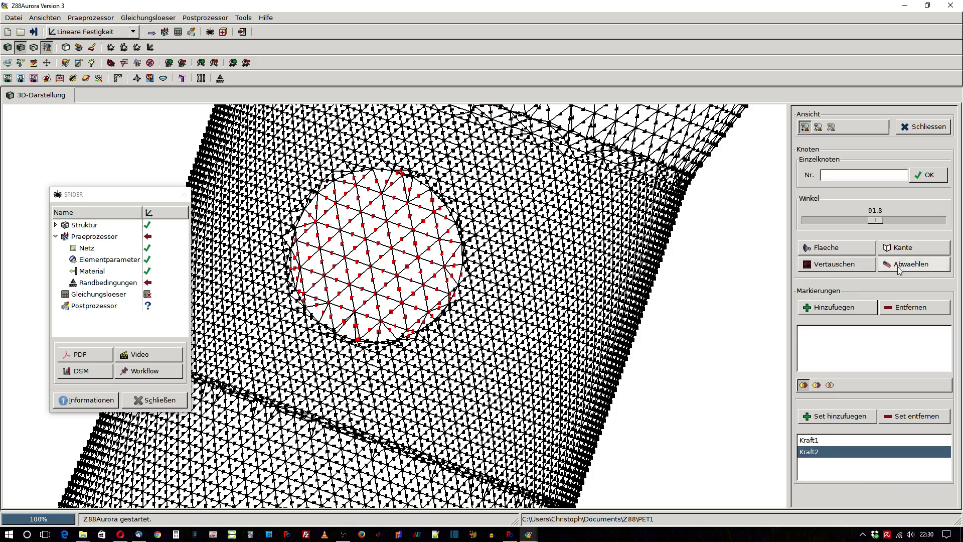
{"action": "left_click", "coordinate": [898, 265]}
{"action": "left_click", "coordinate": [50, 19]}
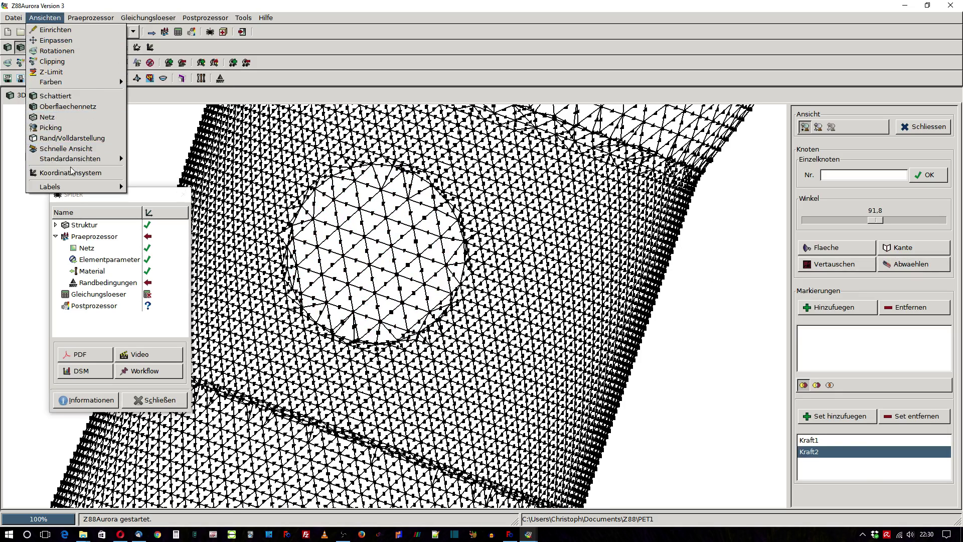
Step: Rotate to the bottle base and save its standing-ring nodes as set Set5 renamed Standflaeche
{"action": "left_click", "coordinate": [165, 170]}
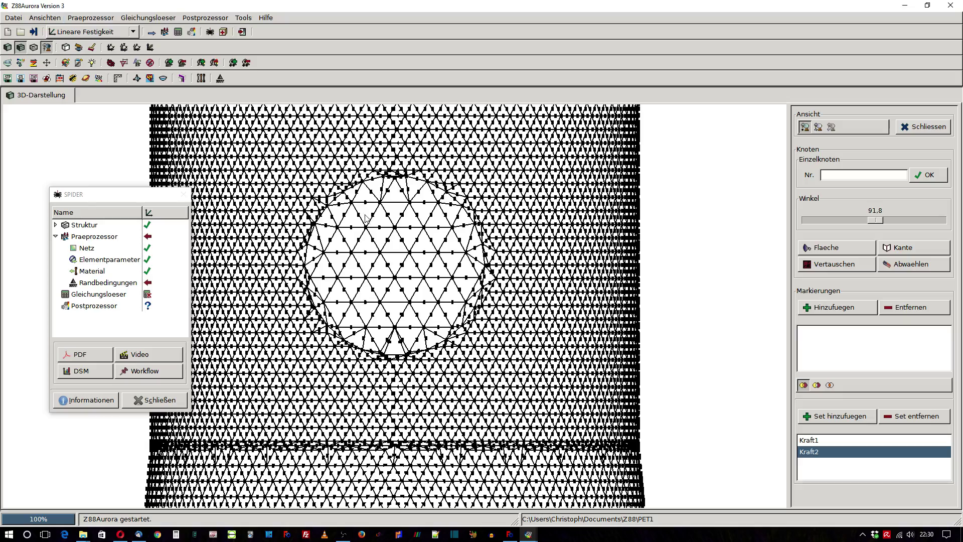
{"action": "mouse_move", "coordinate": [501, 421]}
{"action": "left_mouse_down"}
{"action": "mouse_move", "coordinate": [515, 441]}
{"action": "mouse_move", "coordinate": [371, 471]}
{"action": "left_mouse_up"}
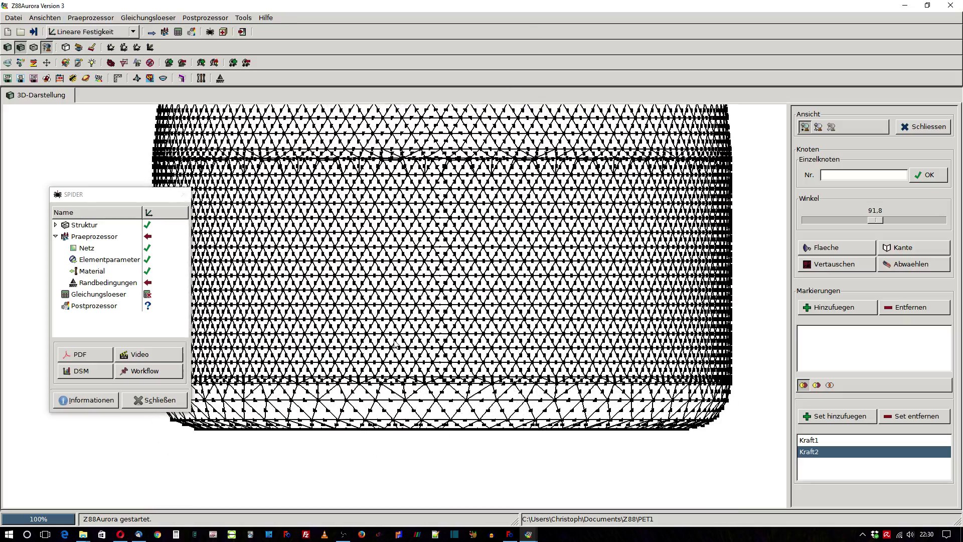
{"action": "left_click_drag", "start_coordinate": [397, 346], "coordinate": [390, 370]}
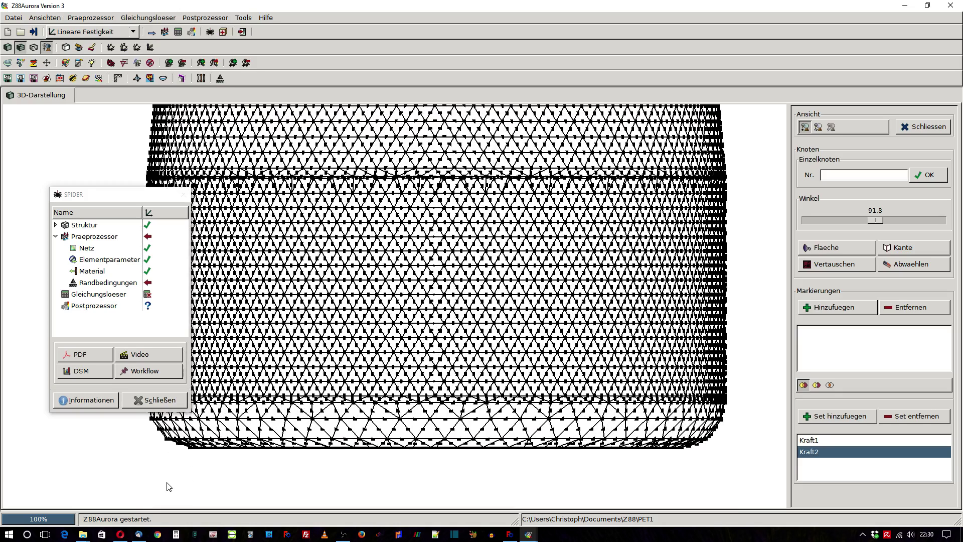
{"action": "mouse_move", "coordinate": [166, 481]}
{"action": "left_mouse_down"}
{"action": "mouse_move", "coordinate": [601, 486]}
{"action": "mouse_move", "coordinate": [710, 450]}
{"action": "mouse_move", "coordinate": [721, 435]}
{"action": "mouse_move", "coordinate": [652, 301]}
{"action": "mouse_move", "coordinate": [508, 280]}
{"action": "left_mouse_up"}
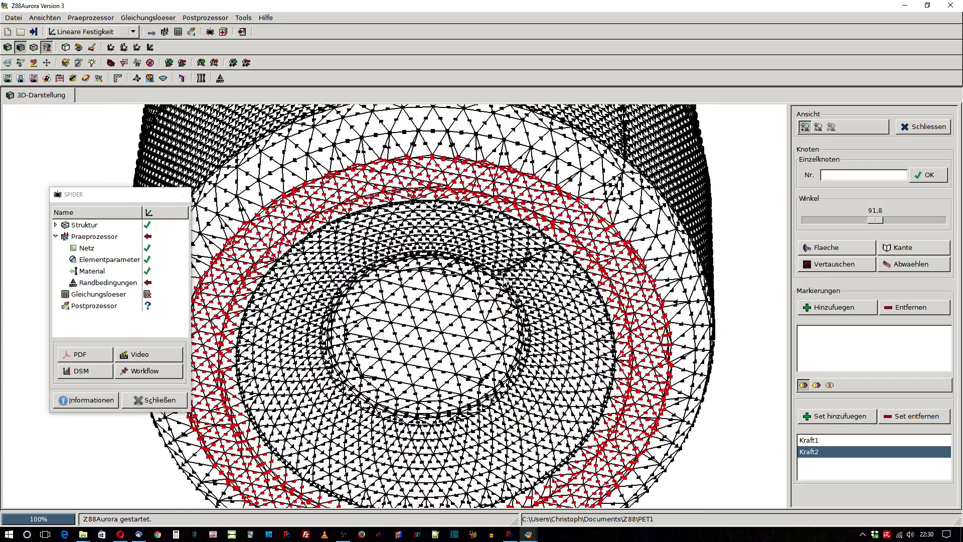
{"action": "left_click", "coordinate": [833, 418]}
{"action": "left_click", "coordinate": [832, 464]}
{"action": "double_click", "coordinate": [832, 463]}
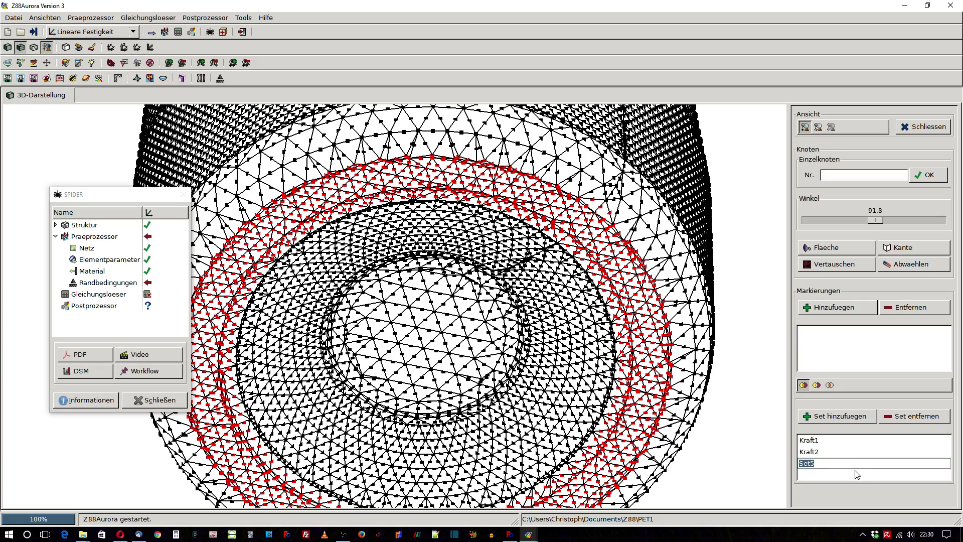
{"action": "type", "text": "Standflaeche"}
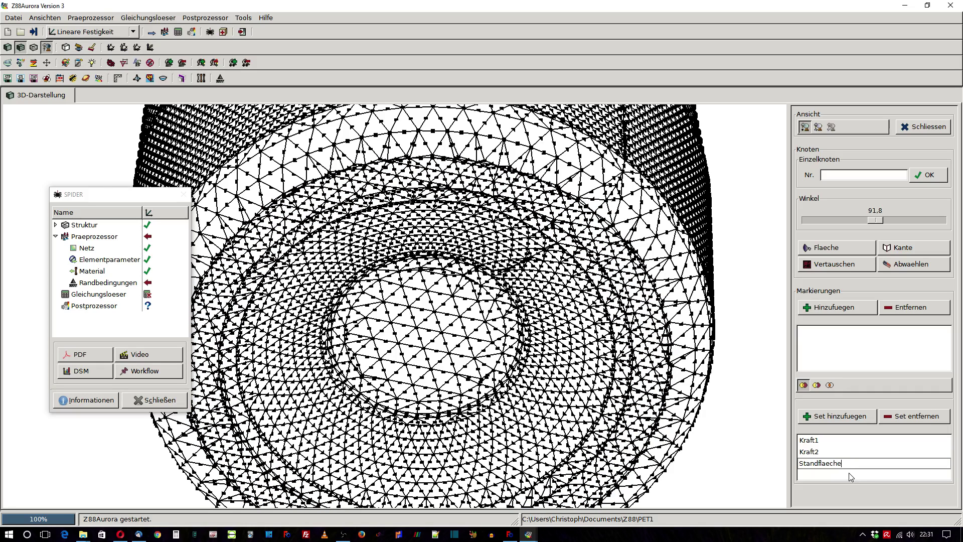
{"action": "key", "text": "Return"}
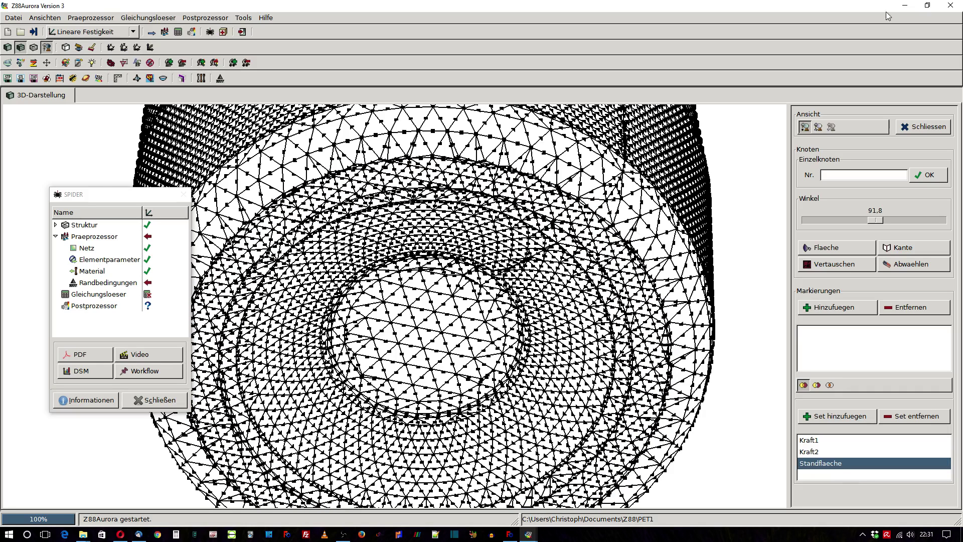
Step: Leave node picking and open the Randbedingungen assignment settings in the pre-processor tools
{"action": "left_click", "coordinate": [922, 127]}
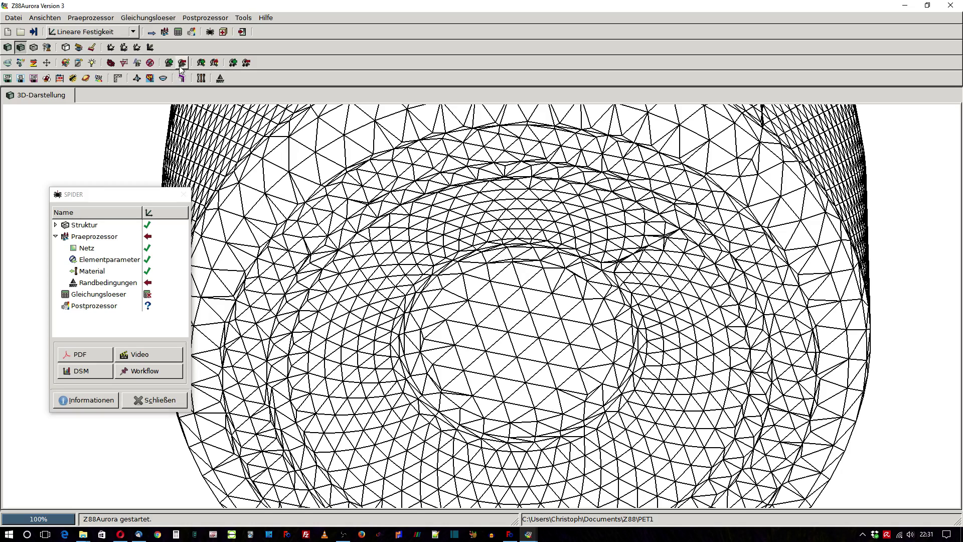
{"action": "left_click", "coordinate": [165, 31]}
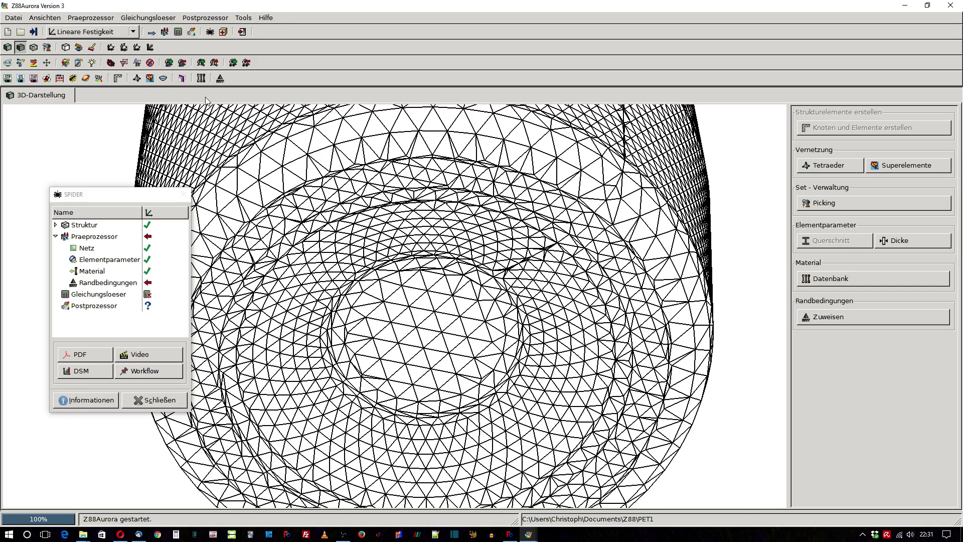
{"action": "left_click", "coordinate": [835, 321]}
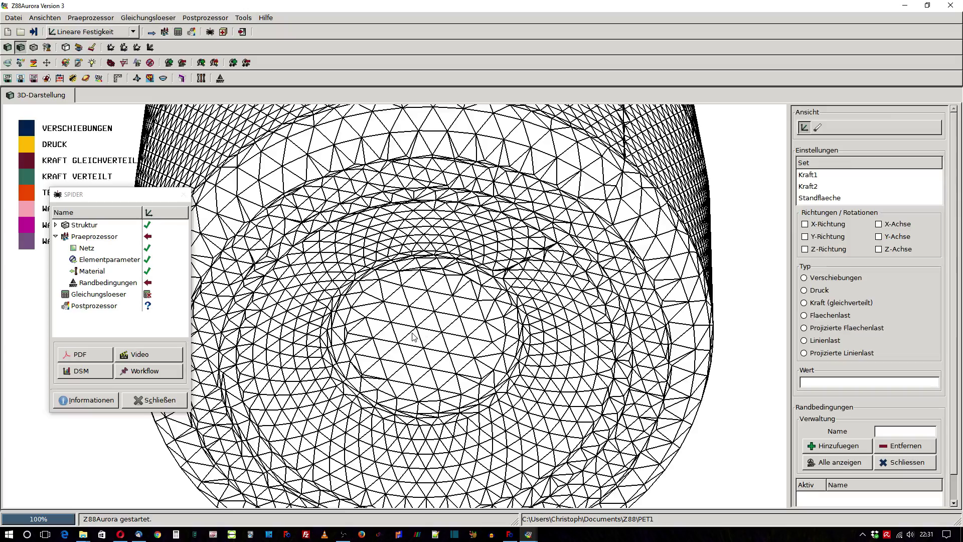
Step: Zoom out, switch to a front view and rotate to see the whole bottle
{"action": "scroll", "coordinate": [413, 336], "scroll_direction": "down", "scroll_amount": 2}
{"action": "scroll", "coordinate": [413, 337], "scroll_direction": "down", "scroll_amount": 2}
{"action": "scroll", "coordinate": [401, 311], "scroll_direction": "down", "scroll_amount": 2}
{"action": "scroll", "coordinate": [381, 268], "scroll_direction": "down", "scroll_amount": 2}
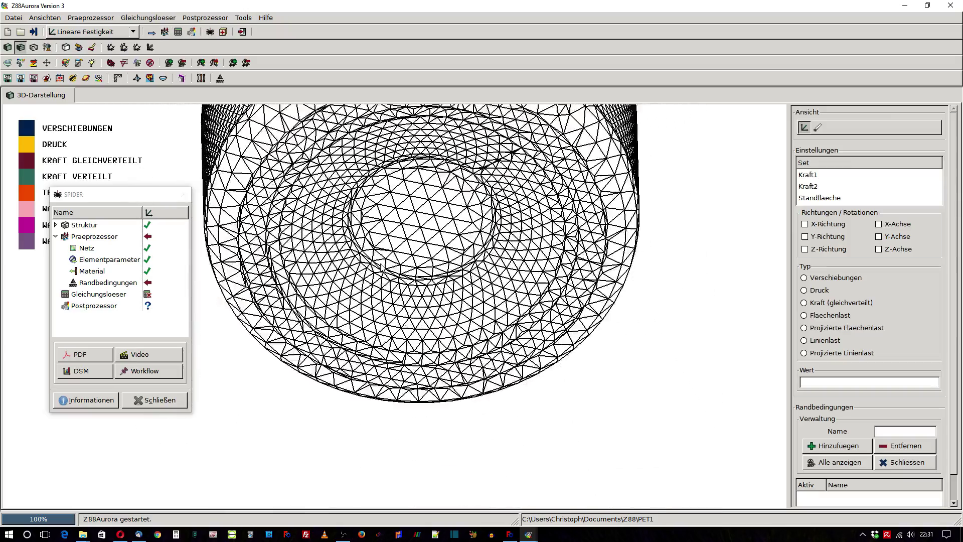
{"action": "scroll", "coordinate": [381, 267], "scroll_direction": "down", "scroll_amount": 2}
{"action": "scroll", "coordinate": [381, 267], "scroll_direction": "down", "scroll_amount": 2}
{"action": "left_click_drag", "start_coordinate": [417, 233], "coordinate": [475, 456]}
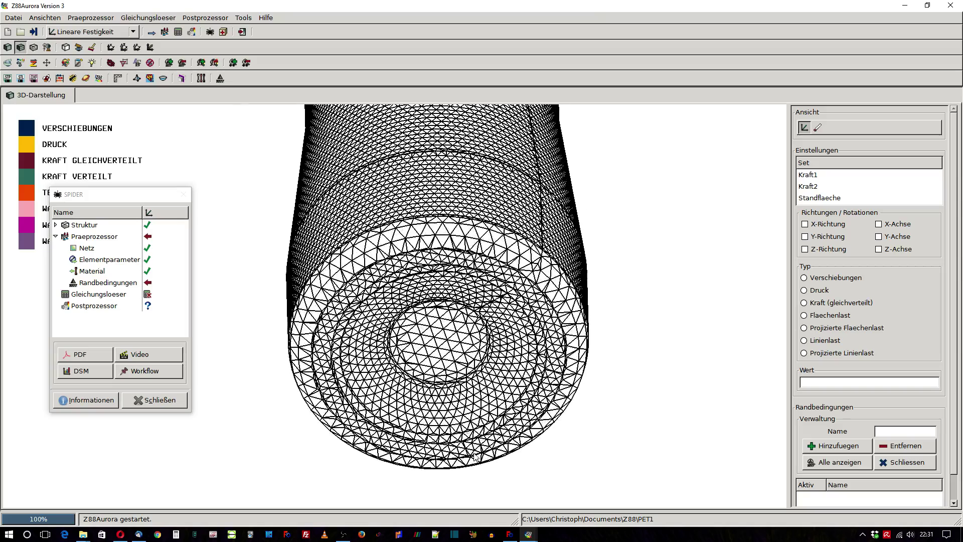
{"action": "left_click", "coordinate": [45, 18]}
{"action": "left_click", "coordinate": [48, 40]}
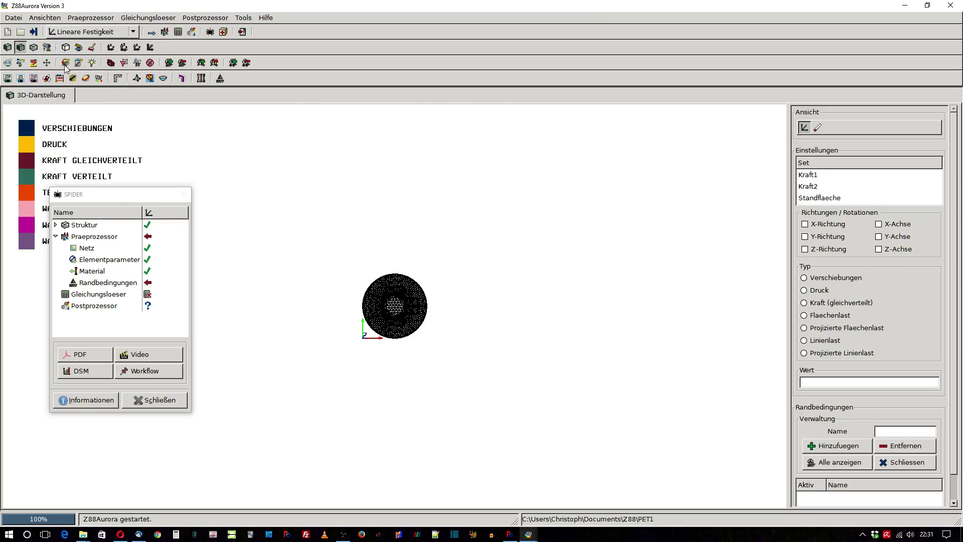
{"action": "mouse_move", "coordinate": [404, 256]}
{"action": "left_mouse_down"}
{"action": "mouse_move", "coordinate": [489, 253]}
{"action": "mouse_move", "coordinate": [490, 168]}
{"action": "left_mouse_up"}
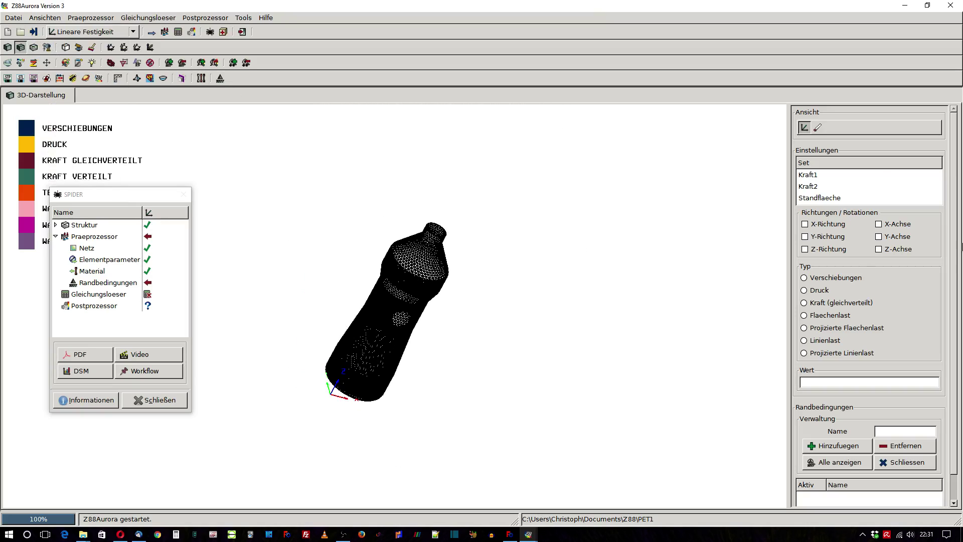
Step: Apply a Y-direction surface load of 5 to set Kraft1 as boundary condition Kraft1
{"action": "left_click", "coordinate": [818, 177]}
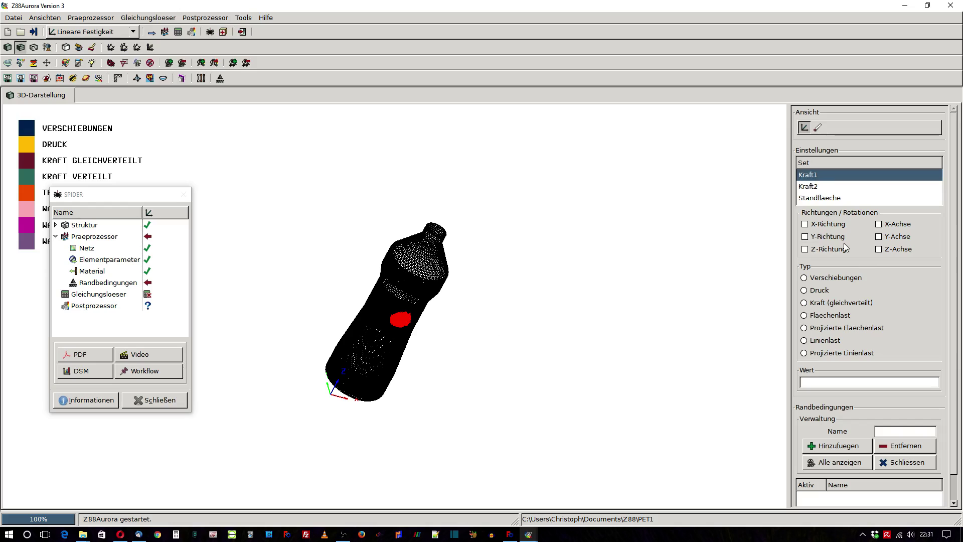
{"action": "left_click", "coordinate": [805, 237]}
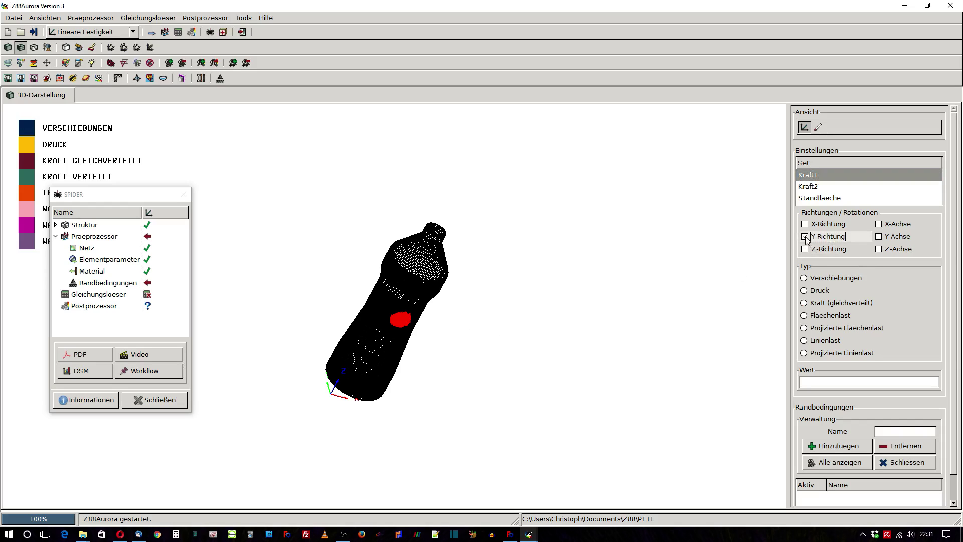
{"action": "left_click", "coordinate": [805, 316]}
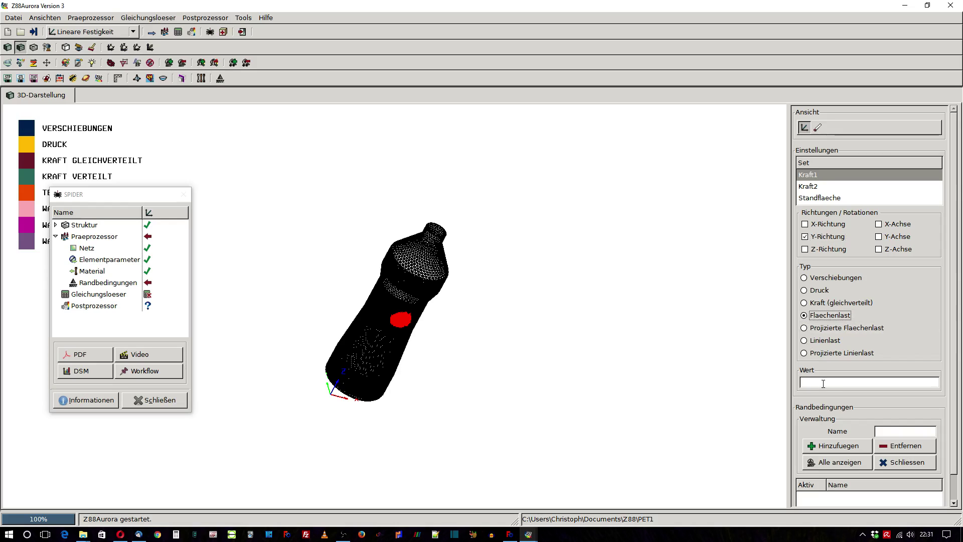
{"action": "left_click", "coordinate": [824, 383]}
{"action": "left_click", "coordinate": [902, 433]}
{"action": "type", "text": "Kraft1"}
{"action": "left_click", "coordinate": [836, 446]}
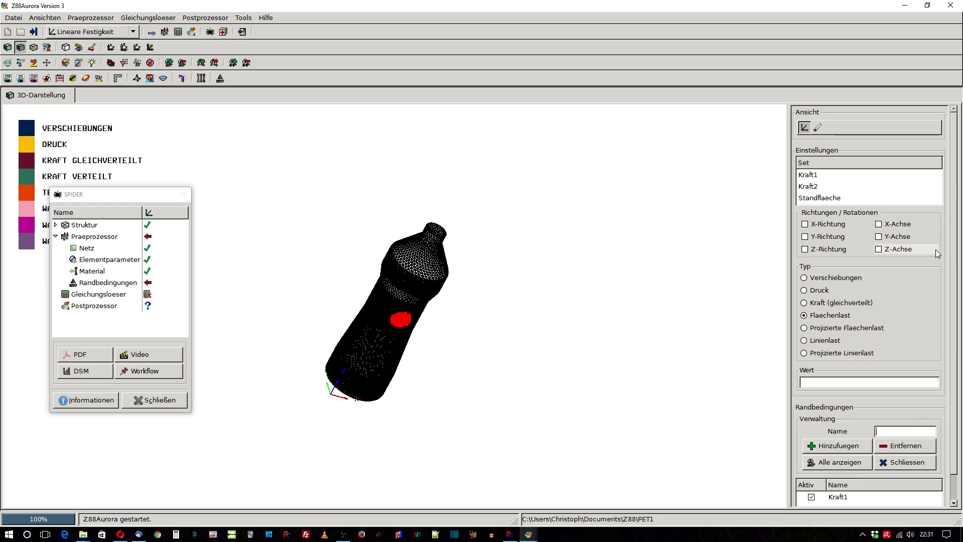
Step: Add a Y-direction surface load of -5 on set Kraft2 as boundary condition Kraft2
{"action": "left_click", "coordinate": [814, 187]}
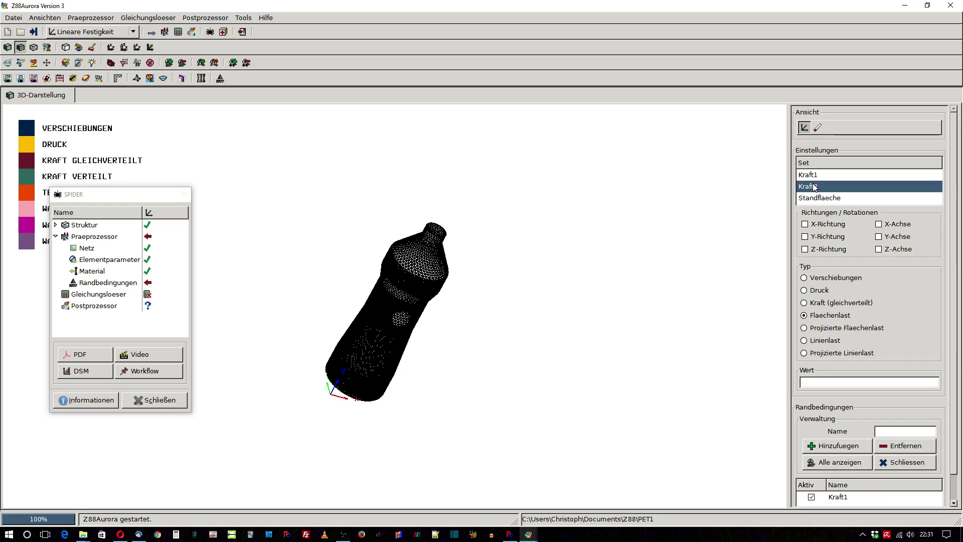
{"action": "left_click_drag", "start_coordinate": [477, 163], "coordinate": [458, 261]}
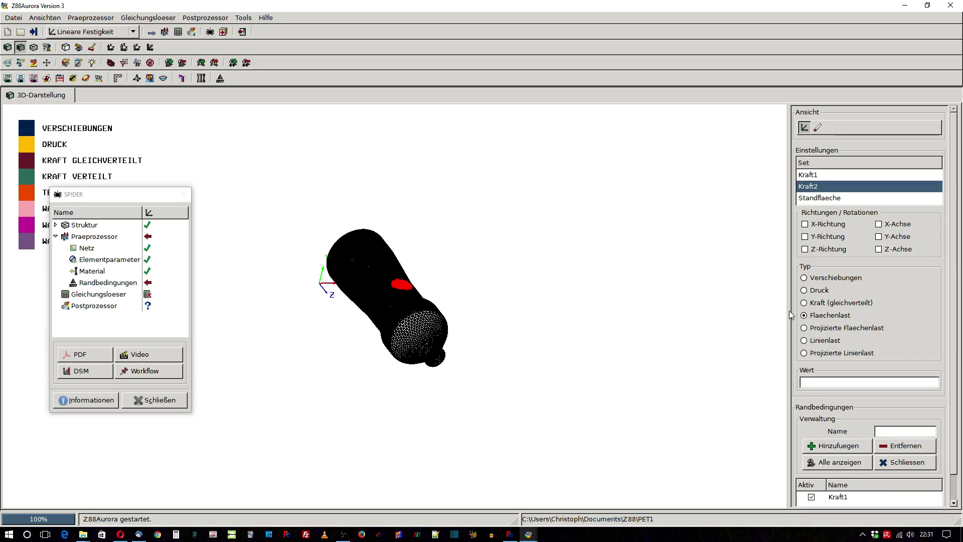
{"action": "left_click", "coordinate": [820, 237]}
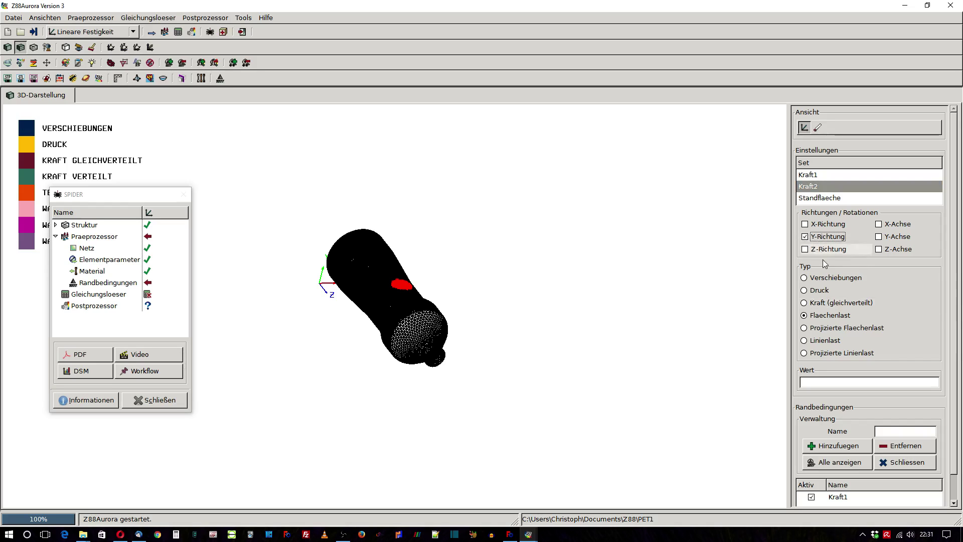
{"action": "left_click", "coordinate": [829, 384]}
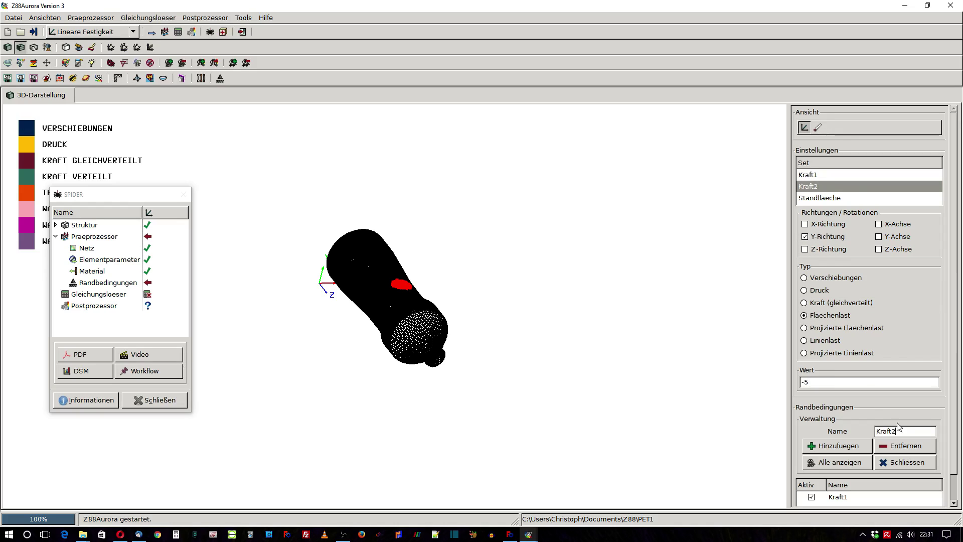
{"action": "left_click", "coordinate": [848, 446]}
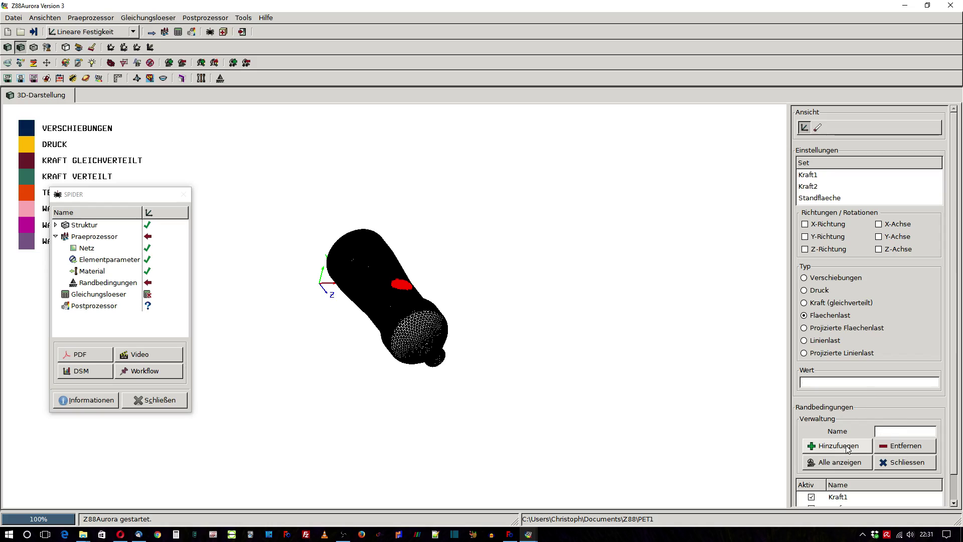
{"action": "left_click", "coordinate": [830, 198]}
Step: Fix Standflaeche with zero X, Y and Z displacement, add it, and show all conditions
{"action": "middle_click_drag", "start_coordinate": [628, 297], "coordinate": [273, 276]}
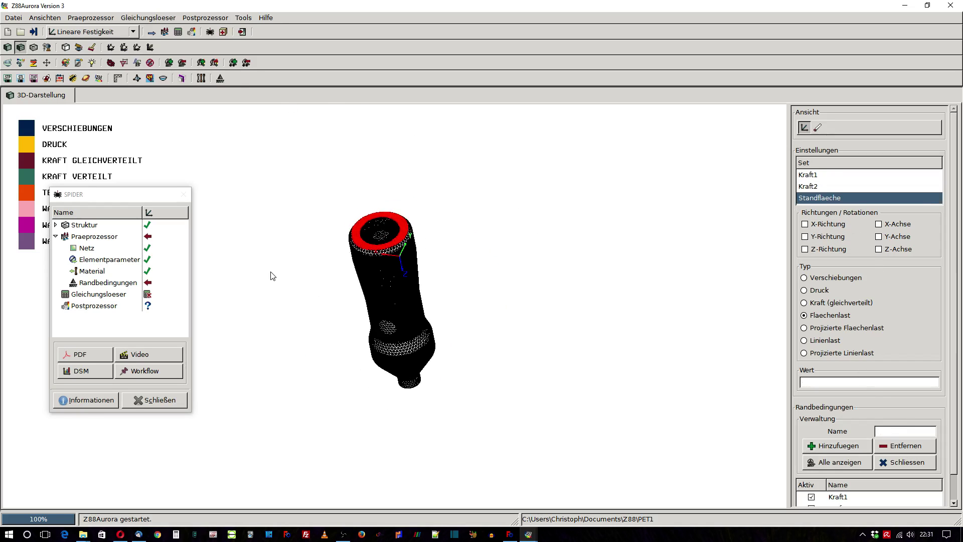
{"action": "left_click", "coordinate": [805, 224]}
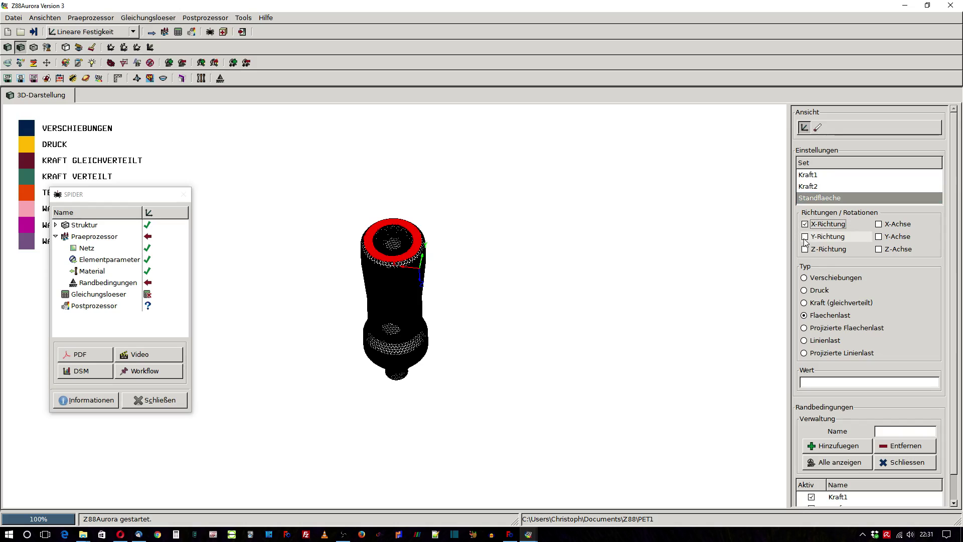
{"action": "left_click", "coordinate": [806, 249]}
{"action": "left_click", "coordinate": [804, 278]}
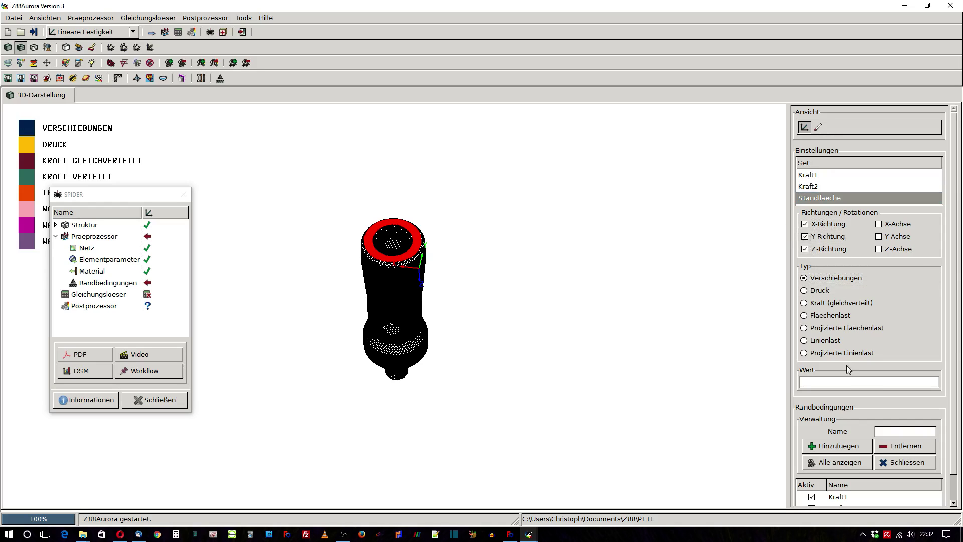
{"action": "left_click", "coordinate": [856, 384]}
{"action": "left_click", "coordinate": [895, 430]}
{"action": "type", "text": "Standflaeche"}
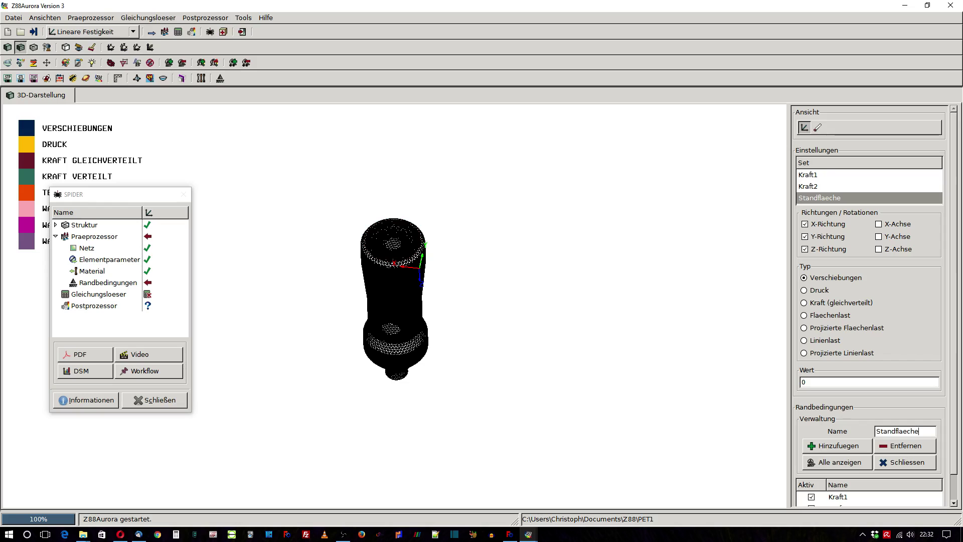
{"action": "left_click", "coordinate": [848, 446]}
{"action": "left_click", "coordinate": [816, 459]}
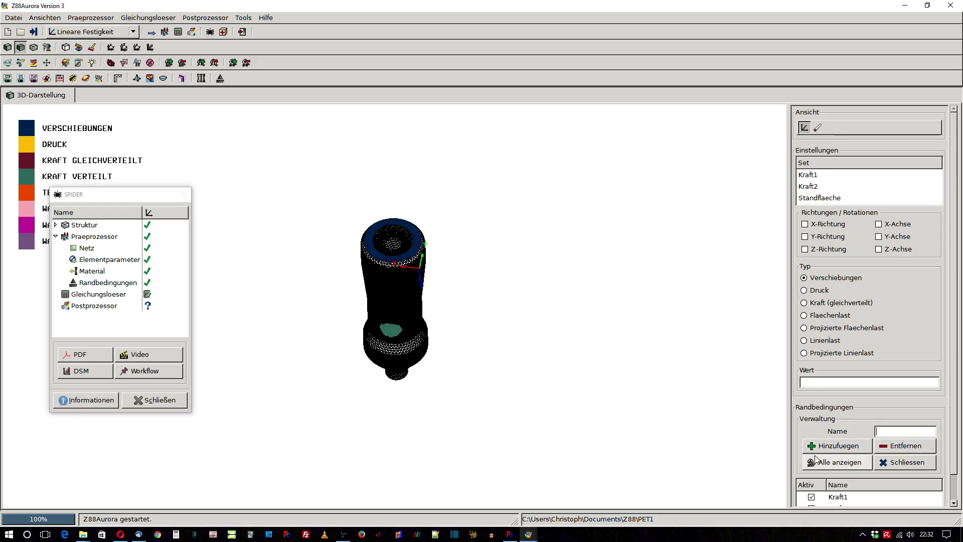
Step: Orbit and zoom to inspect the coloured loads and supports, then close the Randbedingungen panel
{"action": "mouse_move", "coordinate": [378, 203]}
{"action": "left_mouse_down"}
{"action": "mouse_move", "coordinate": [430, 366]}
{"action": "mouse_move", "coordinate": [518, 447]}
{"action": "mouse_move", "coordinate": [387, 350]}
{"action": "mouse_move", "coordinate": [381, 310]}
{"action": "mouse_move", "coordinate": [354, 343]}
{"action": "left_mouse_up"}
{"action": "scroll", "coordinate": [381, 310], "scroll_direction": "up", "scroll_amount": 2}
{"action": "scroll", "coordinate": [374, 316], "scroll_direction": "up", "scroll_amount": 2}
{"action": "scroll", "coordinate": [364, 323], "scroll_direction": "up", "scroll_amount": 2}
{"action": "scroll", "coordinate": [354, 332], "scroll_direction": "up", "scroll_amount": 2}
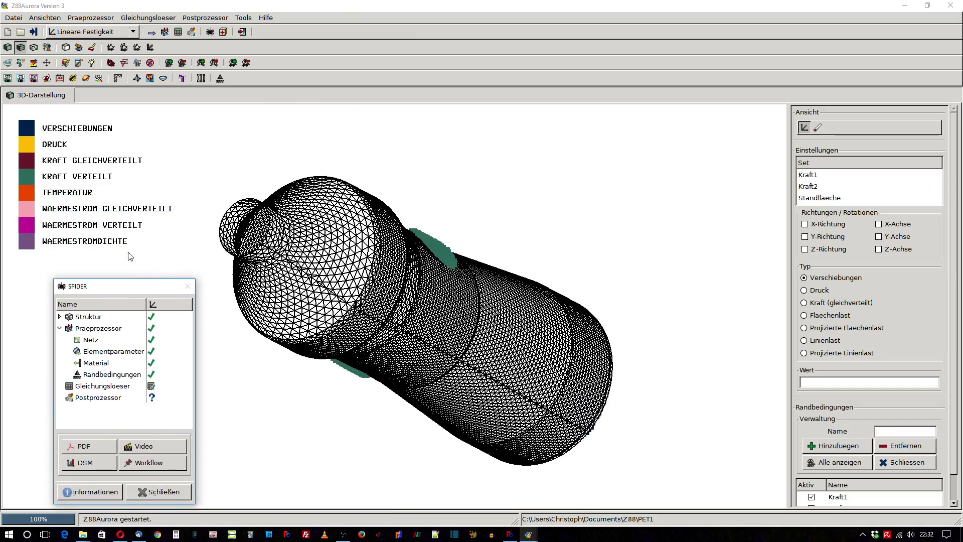
{"action": "left_click_drag", "start_coordinate": [516, 331], "coordinate": [277, 260]}
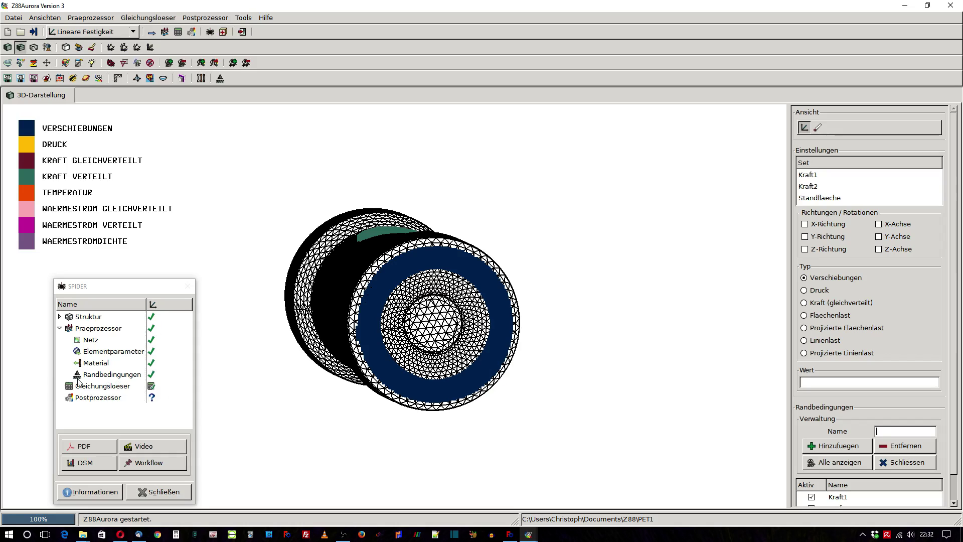
{"action": "left_click", "coordinate": [905, 464]}
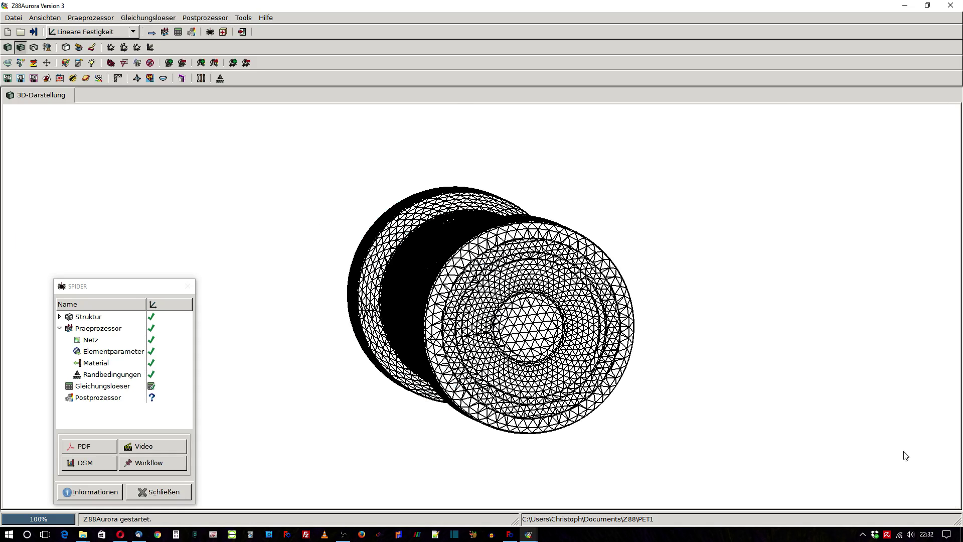
Step: Run the PARDISO solver on the bottle model and dismiss the Solverinfo success message
{"action": "left_click", "coordinate": [178, 32]}
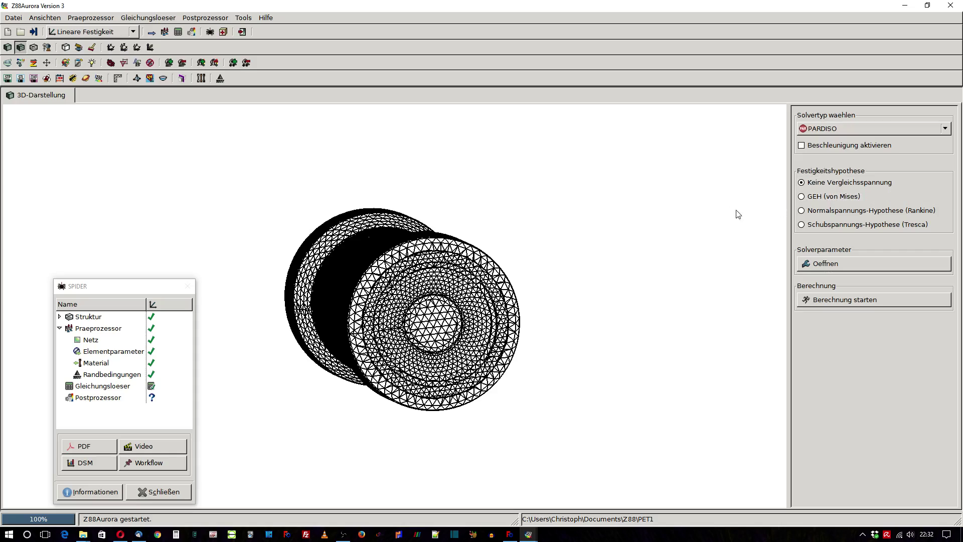
{"action": "mouse_move", "coordinate": [487, 186]}
{"action": "middle_mouse_down"}
{"action": "mouse_move", "coordinate": [568, 281]}
{"action": "mouse_move", "coordinate": [666, 297]}
{"action": "middle_mouse_up"}
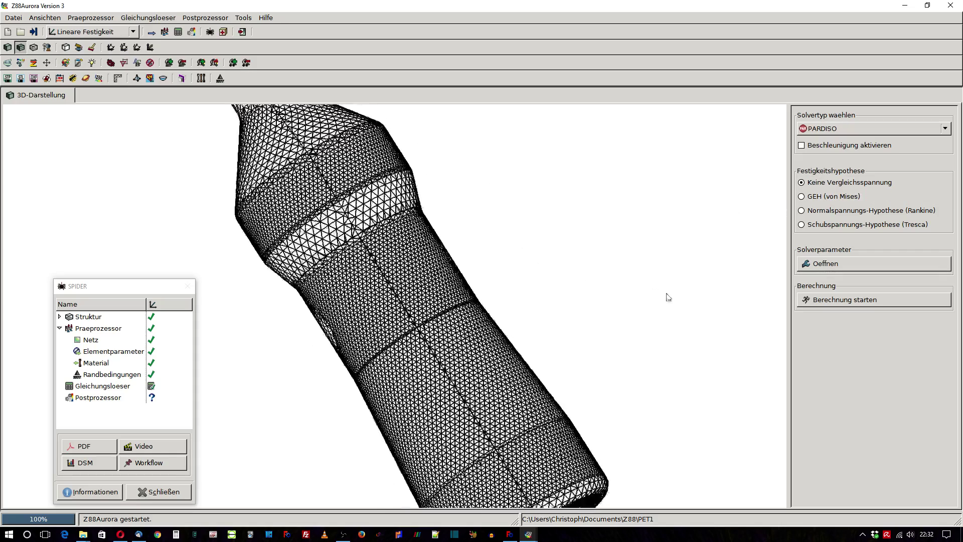
{"action": "mouse_move", "coordinate": [301, 143]}
{"action": "middle_mouse_down"}
{"action": "mouse_move", "coordinate": [444, 191]}
{"action": "mouse_move", "coordinate": [575, 215]}
{"action": "middle_mouse_up"}
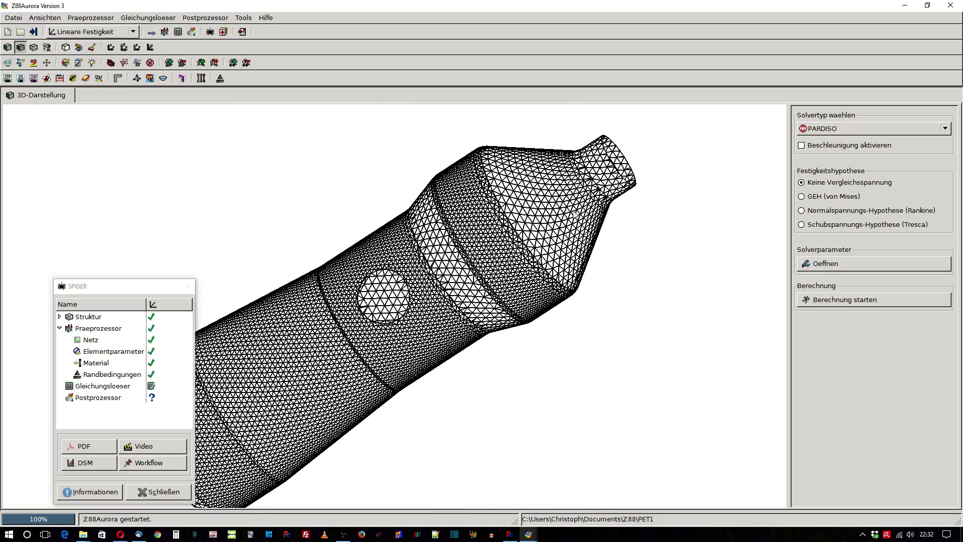
{"action": "left_click", "coordinate": [848, 299]}
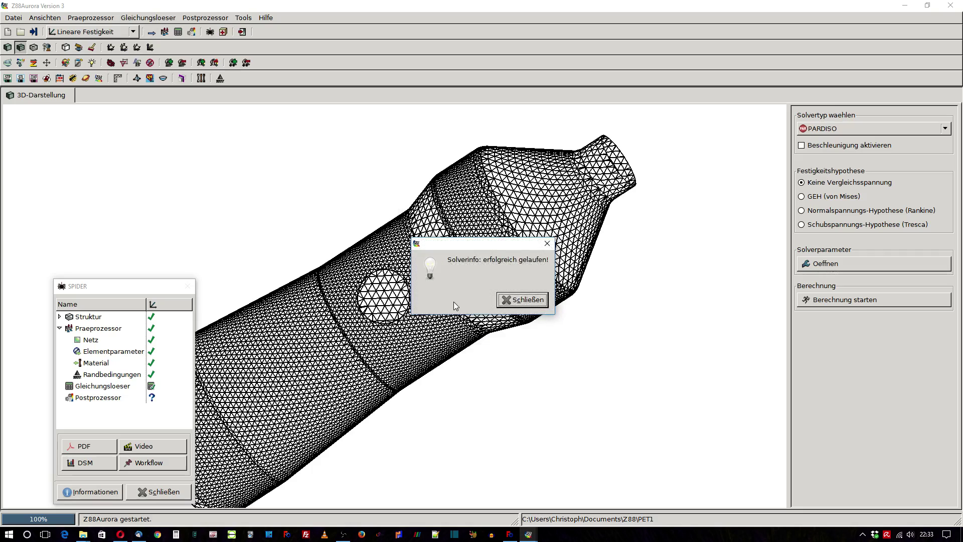
{"action": "left_click", "coordinate": [524, 303]}
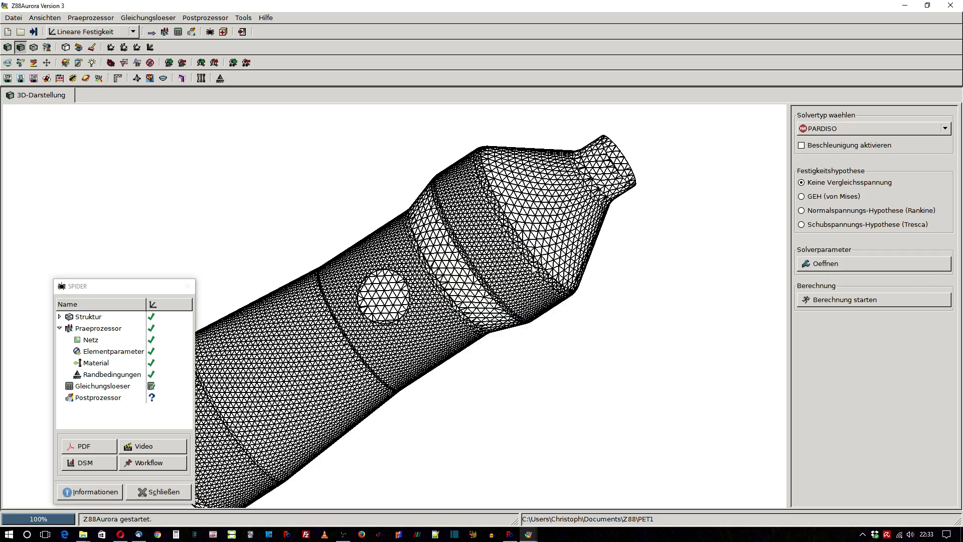
Step: Show the deformed mesh coloured by Gesamtverschiebungen with maximum scaling factor 2
{"action": "left_click", "coordinate": [191, 31]}
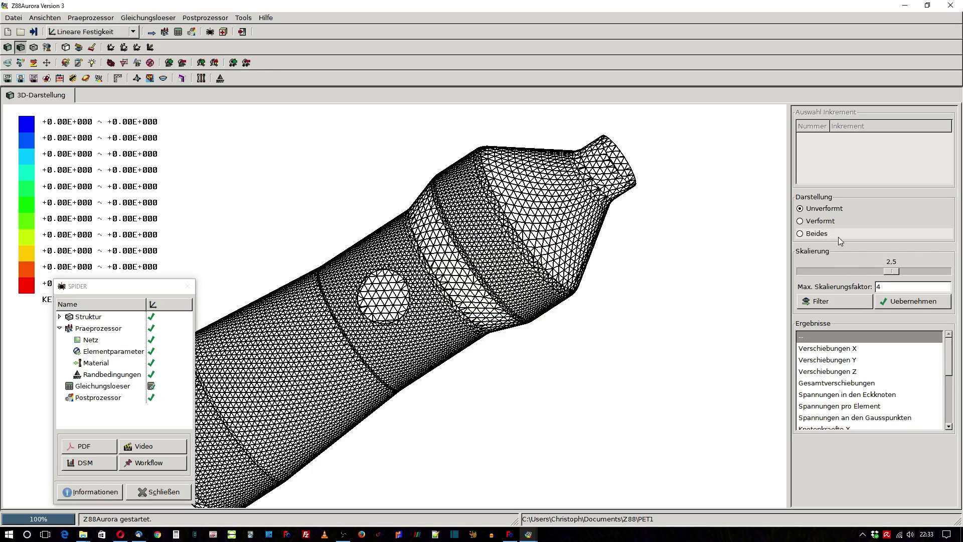
{"action": "left_click", "coordinate": [822, 221]}
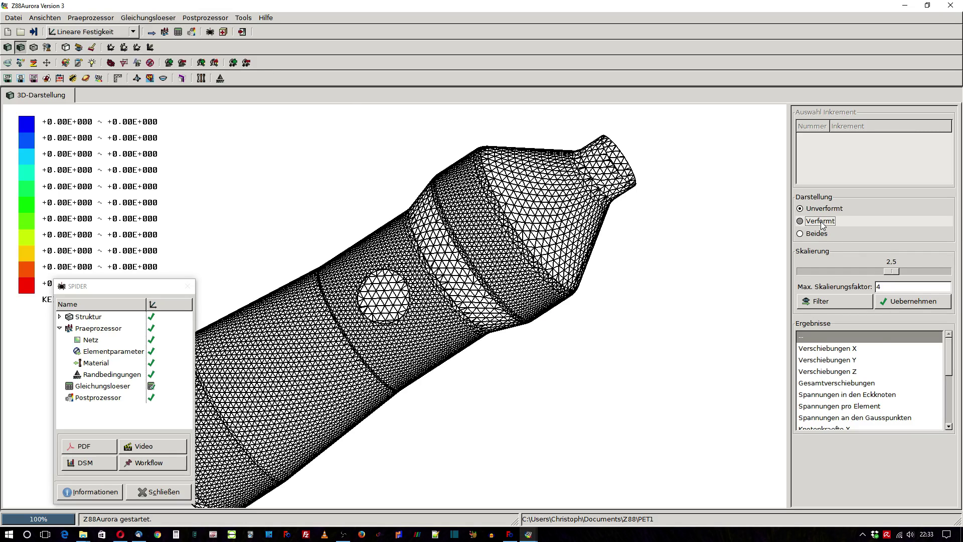
{"action": "left_click", "coordinate": [862, 384]}
{"action": "left_click", "coordinate": [163, 492]}
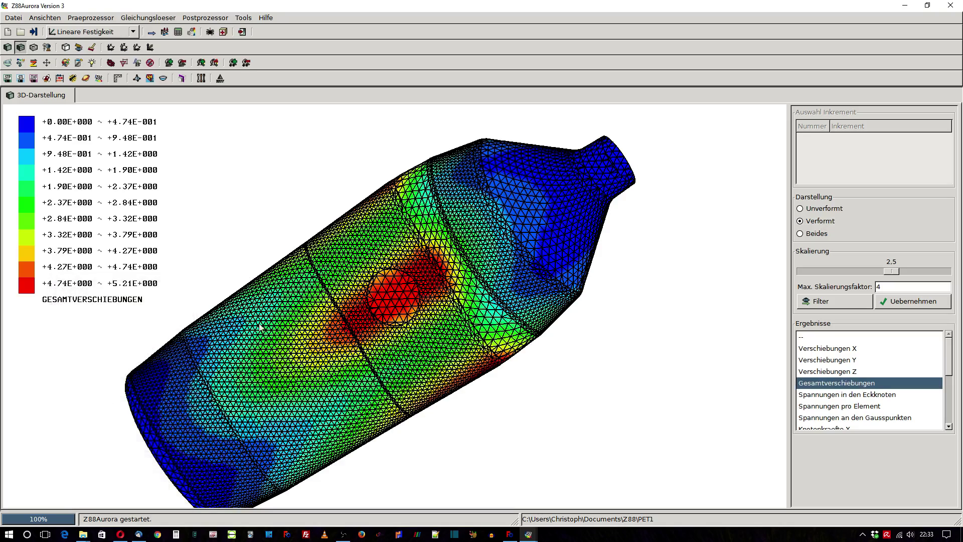
{"action": "left_click_drag", "start_coordinate": [483, 292], "coordinate": [496, 228]}
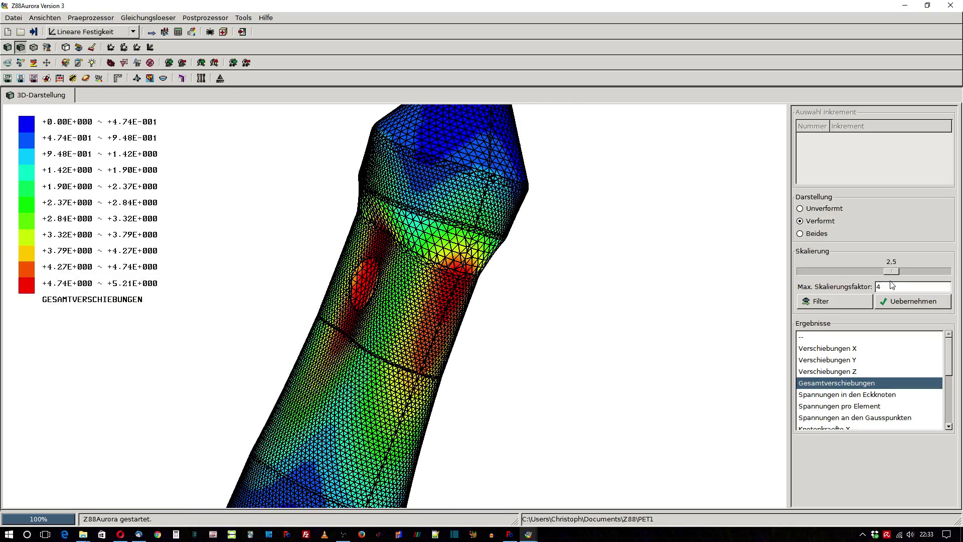
{"action": "left_click_drag", "start_coordinate": [892, 285], "coordinate": [846, 288]}
{"action": "type", "text": "2"}
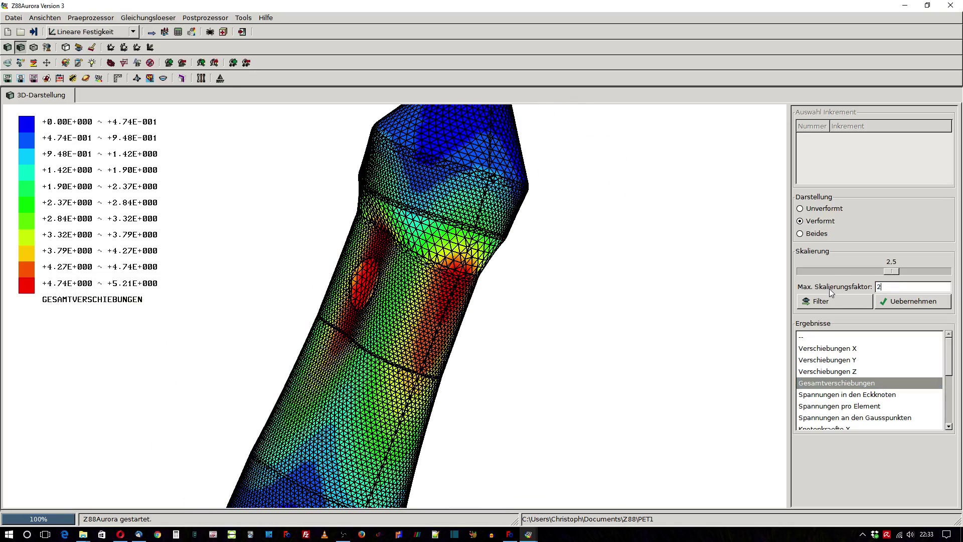
{"action": "left_click", "coordinate": [909, 306]}
Step: Orbit the bottle horizontal and sweep the deformation scale toward zero and back
{"action": "mouse_move", "coordinate": [527, 236]}
{"action": "left_mouse_down"}
{"action": "mouse_move", "coordinate": [494, 197]}
{"action": "mouse_move", "coordinate": [558, 226]}
{"action": "left_mouse_up"}
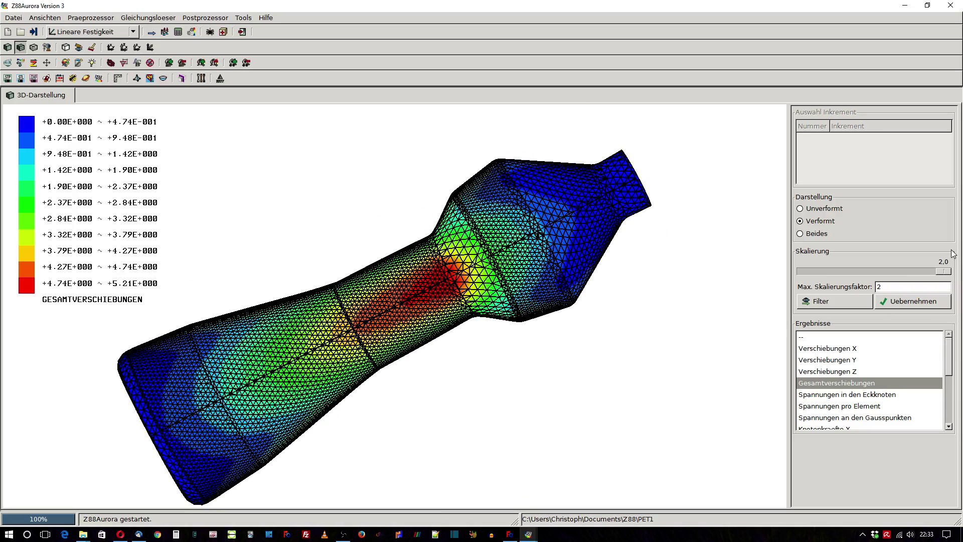
{"action": "mouse_move", "coordinate": [947, 272]}
{"action": "left_mouse_down"}
{"action": "mouse_move", "coordinate": [825, 273]}
{"action": "mouse_move", "coordinate": [930, 272]}
{"action": "mouse_move", "coordinate": [805, 292]}
{"action": "mouse_move", "coordinate": [883, 285]}
{"action": "left_mouse_up"}
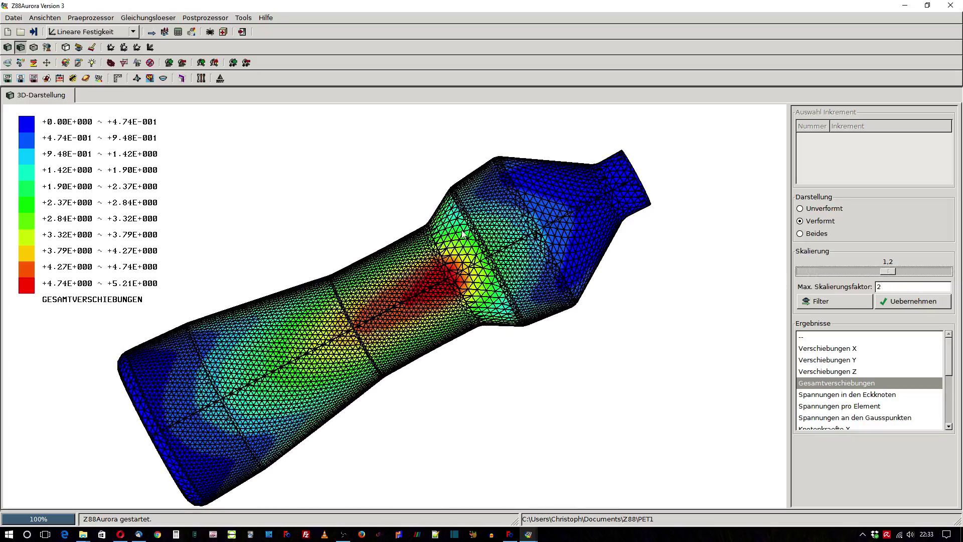
{"action": "left_click_drag", "start_coordinate": [537, 256], "coordinate": [507, 281]}
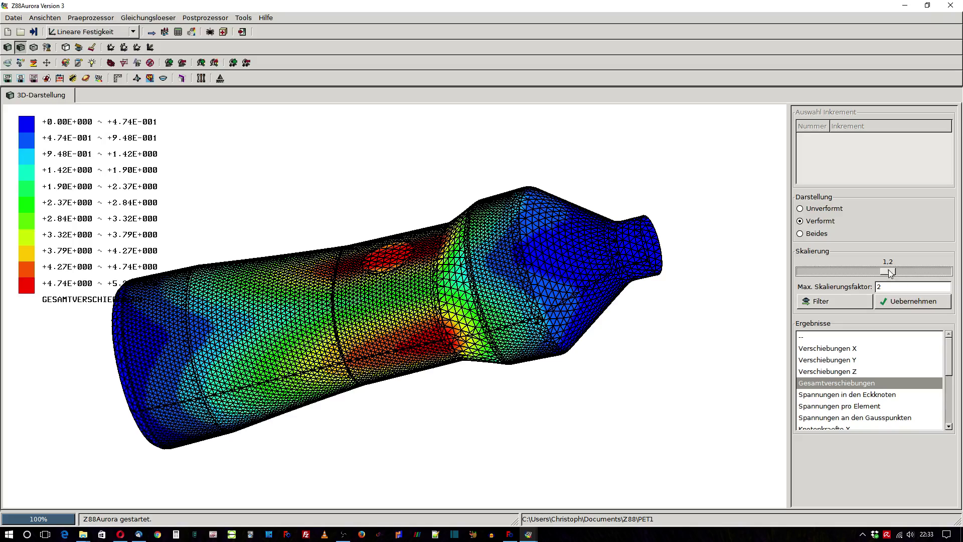
{"action": "mouse_move", "coordinate": [889, 270]}
{"action": "left_mouse_down"}
{"action": "mouse_move", "coordinate": [803, 273]}
{"action": "mouse_move", "coordinate": [941, 273]}
{"action": "mouse_move", "coordinate": [805, 281]}
{"action": "left_mouse_up"}
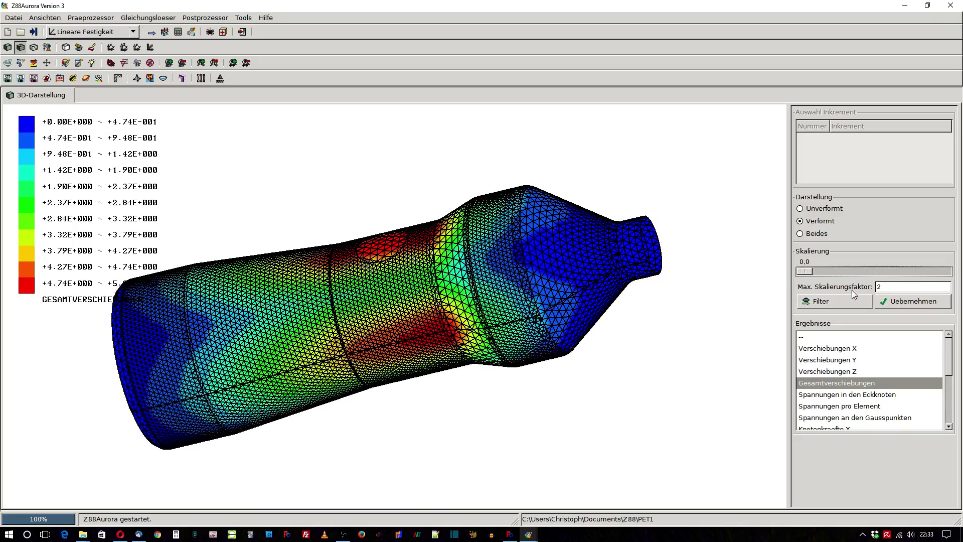
Step: Overlay undeformed and deformed meshes (Beides) and compare deformation scales between 0 and 0,6
{"action": "left_click", "coordinate": [812, 234]}
{"action": "left_click_drag", "start_coordinate": [811, 274], "coordinate": [853, 274]}
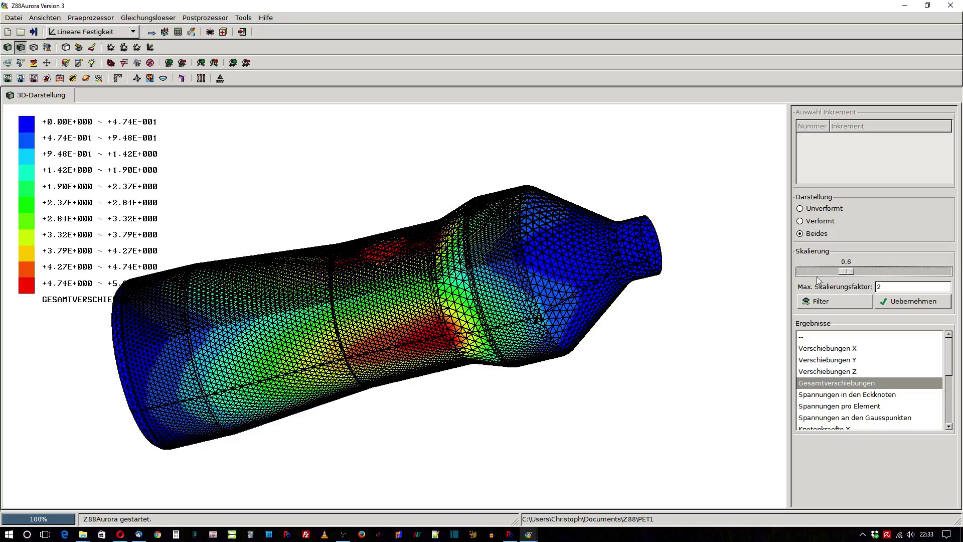
{"action": "left_click_drag", "start_coordinate": [565, 301], "coordinate": [559, 251]}
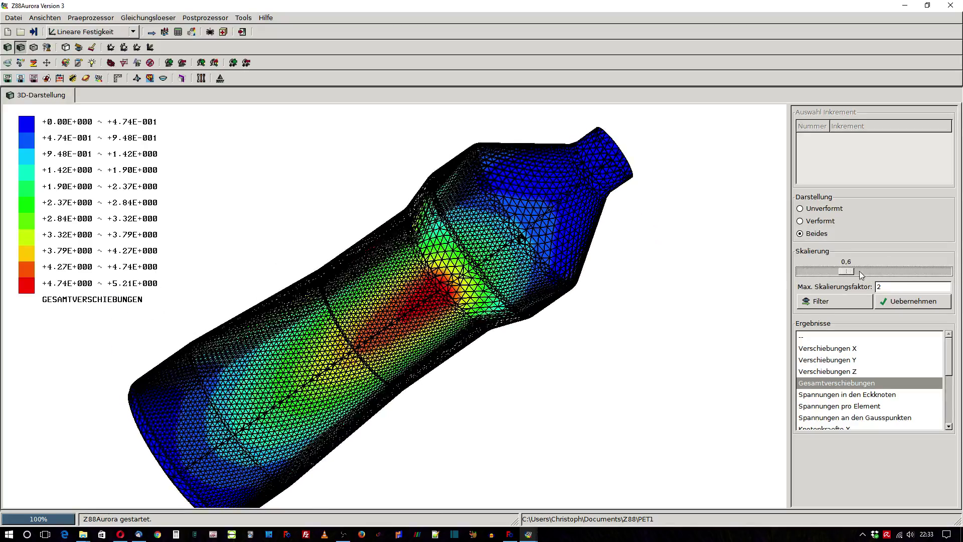
{"action": "mouse_move", "coordinate": [848, 271]}
{"action": "left_mouse_down"}
{"action": "mouse_move", "coordinate": [803, 271]}
{"action": "mouse_move", "coordinate": [919, 281]}
{"action": "mouse_move", "coordinate": [809, 286]}
{"action": "mouse_move", "coordinate": [848, 281]}
{"action": "left_mouse_up"}
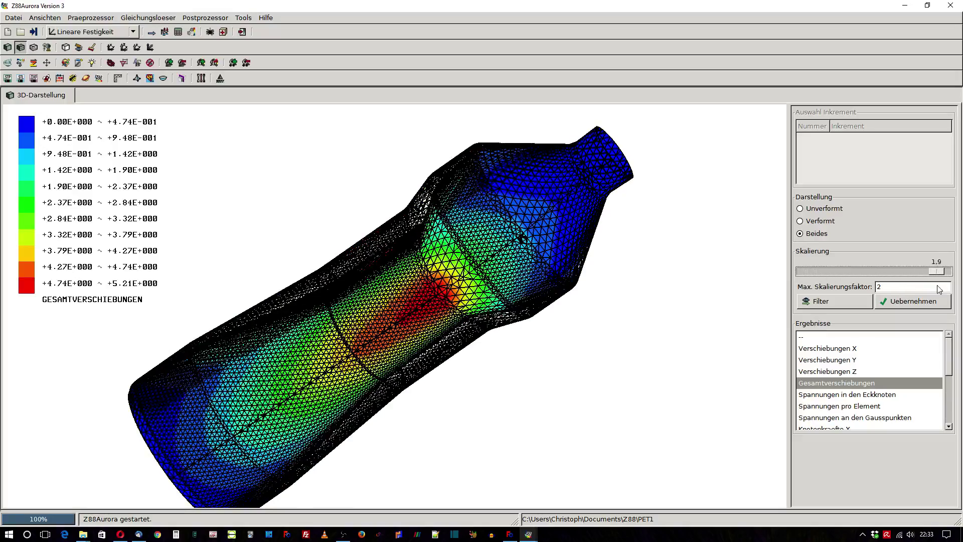
{"action": "left_click_drag", "start_coordinate": [507, 225], "coordinate": [523, 255]}
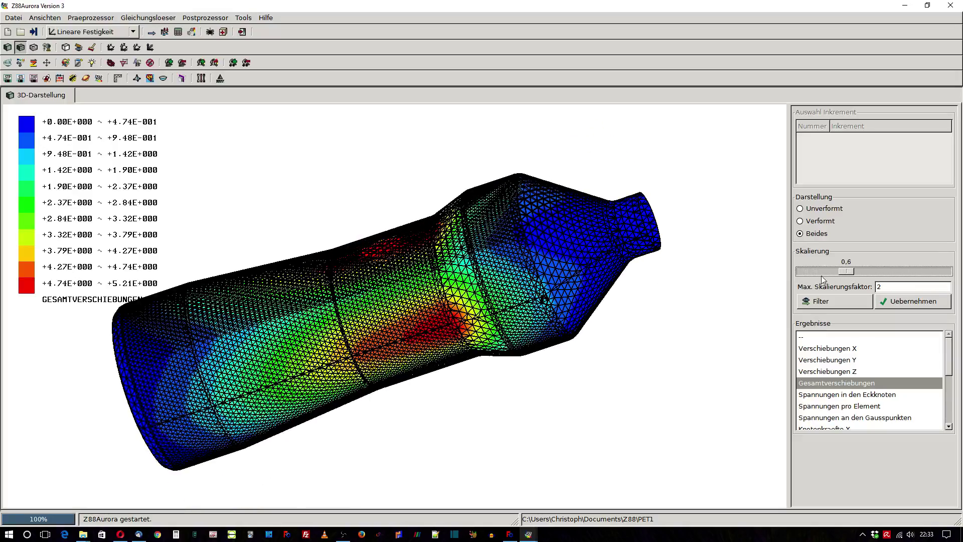
{"action": "mouse_move", "coordinate": [852, 273]}
{"action": "left_mouse_down"}
{"action": "mouse_move", "coordinate": [924, 276]}
{"action": "mouse_move", "coordinate": [823, 279]}
{"action": "mouse_move", "coordinate": [914, 271]}
{"action": "mouse_move", "coordinate": [833, 271]}
{"action": "mouse_move", "coordinate": [876, 272]}
{"action": "left_mouse_up"}
Step: Show only the deformed mesh (Verformt) at scale 1,0, orbiting to inspect the displacement
{"action": "left_click", "coordinate": [800, 221]}
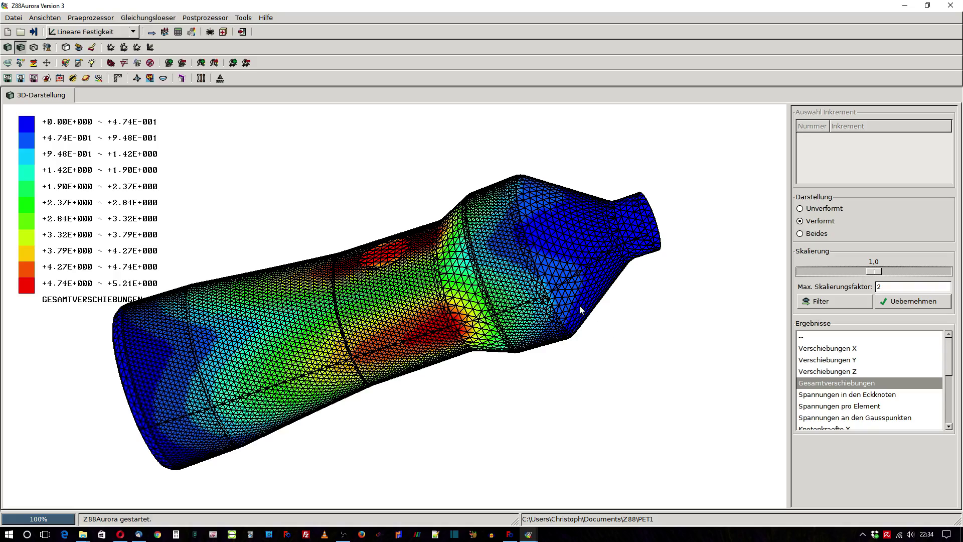
{"action": "left_click_drag", "start_coordinate": [564, 304], "coordinate": [550, 291]}
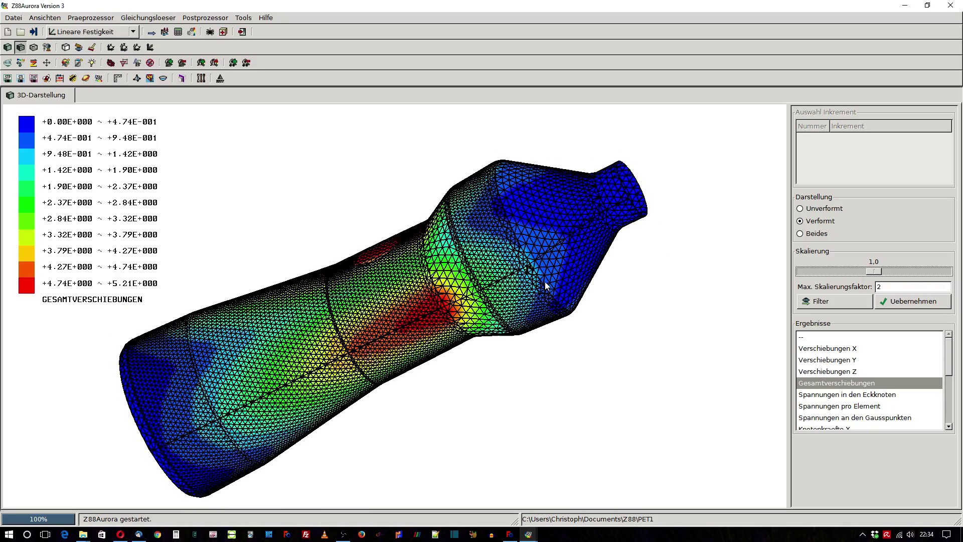
{"action": "mouse_move", "coordinate": [410, 256]}
{"action": "left_mouse_down"}
{"action": "mouse_move", "coordinate": [362, 303]}
{"action": "mouse_move", "coordinate": [472, 247]}
{"action": "left_mouse_up"}
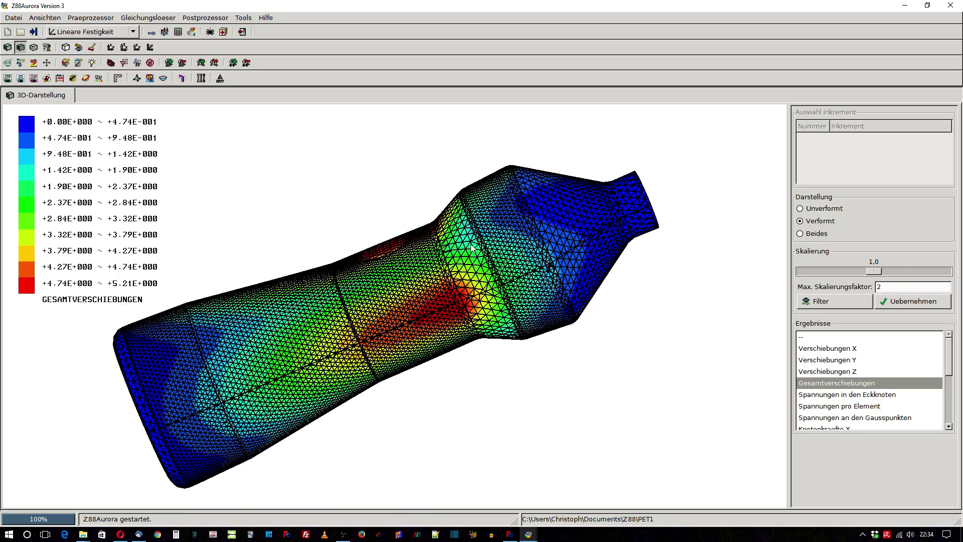
{"action": "left_click_drag", "start_coordinate": [559, 225], "coordinate": [533, 233]}
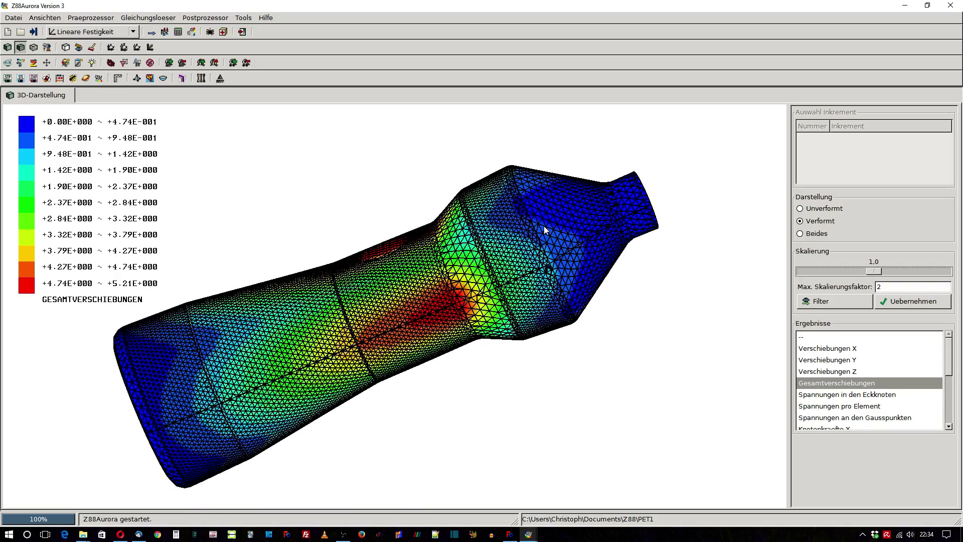